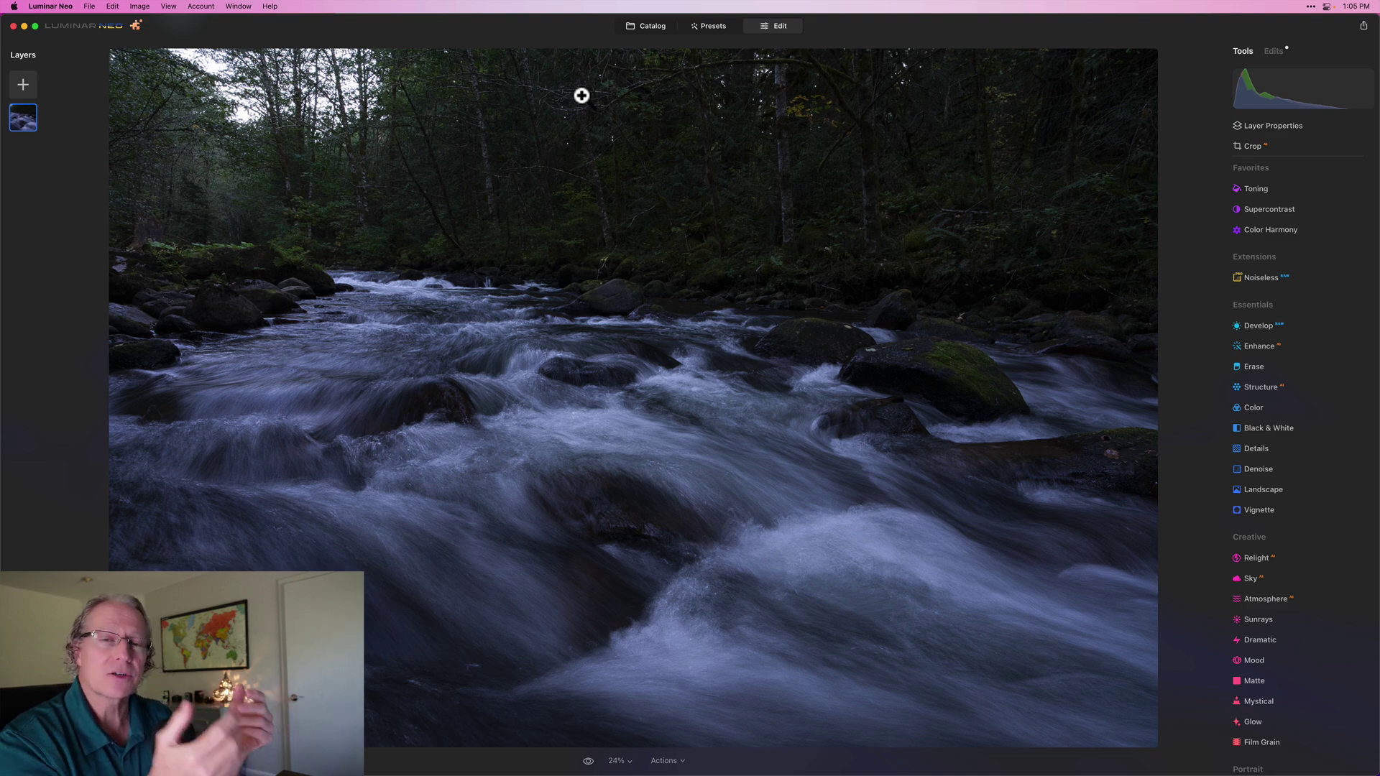
Expand Develop and set Smart Contrast 11, Highlights 26 and Shadows -4
click(1269, 327)
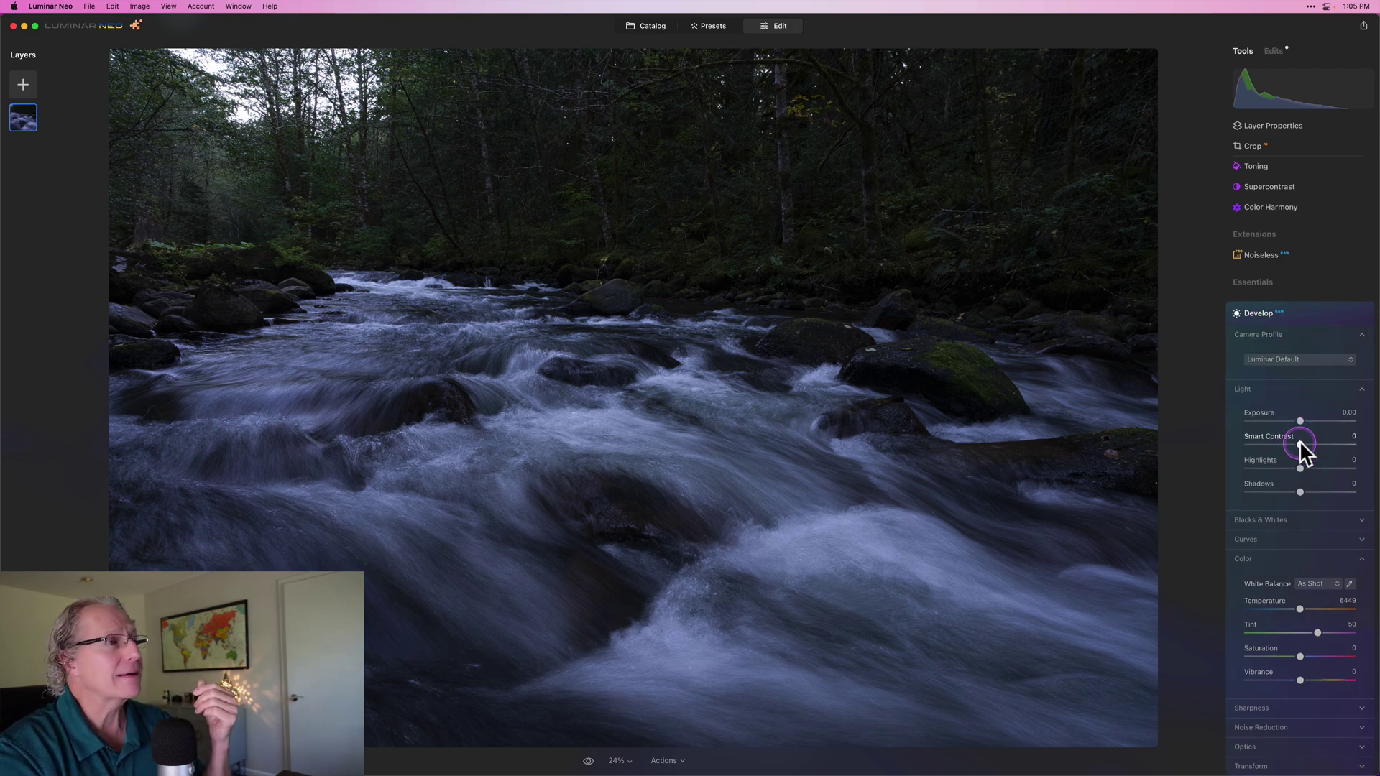
drag(1299, 441, 1300, 440)
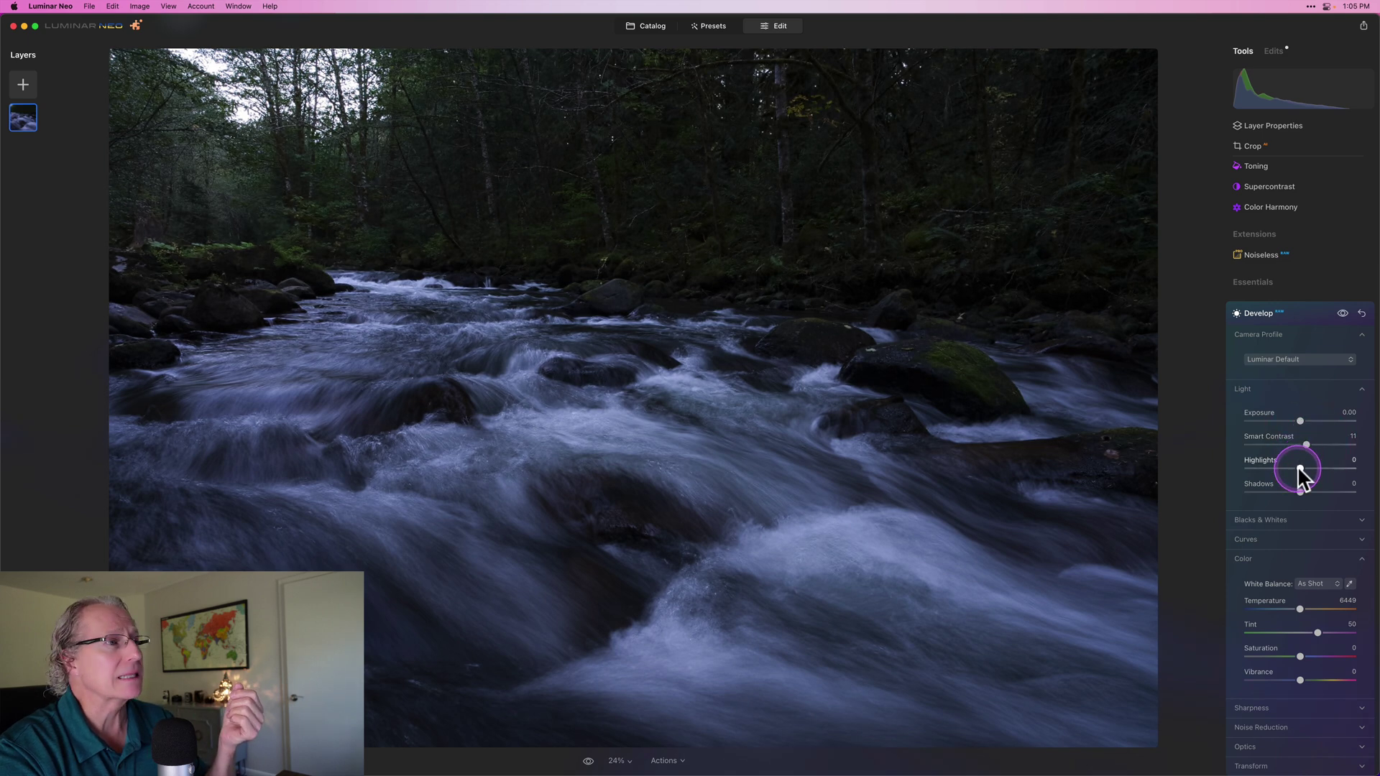
mouse_move(1302, 474)
mouse_down()
mouse_move(1320, 465)
mouse_move(1304, 465)
mouse_move(1320, 467)
mouse_move(1297, 490)
mouse_up()
click(1300, 492)
Set the white balance Temperature to 7114 and compare Develop on and off
click(1298, 609)
drag(1300, 609, 1302, 609)
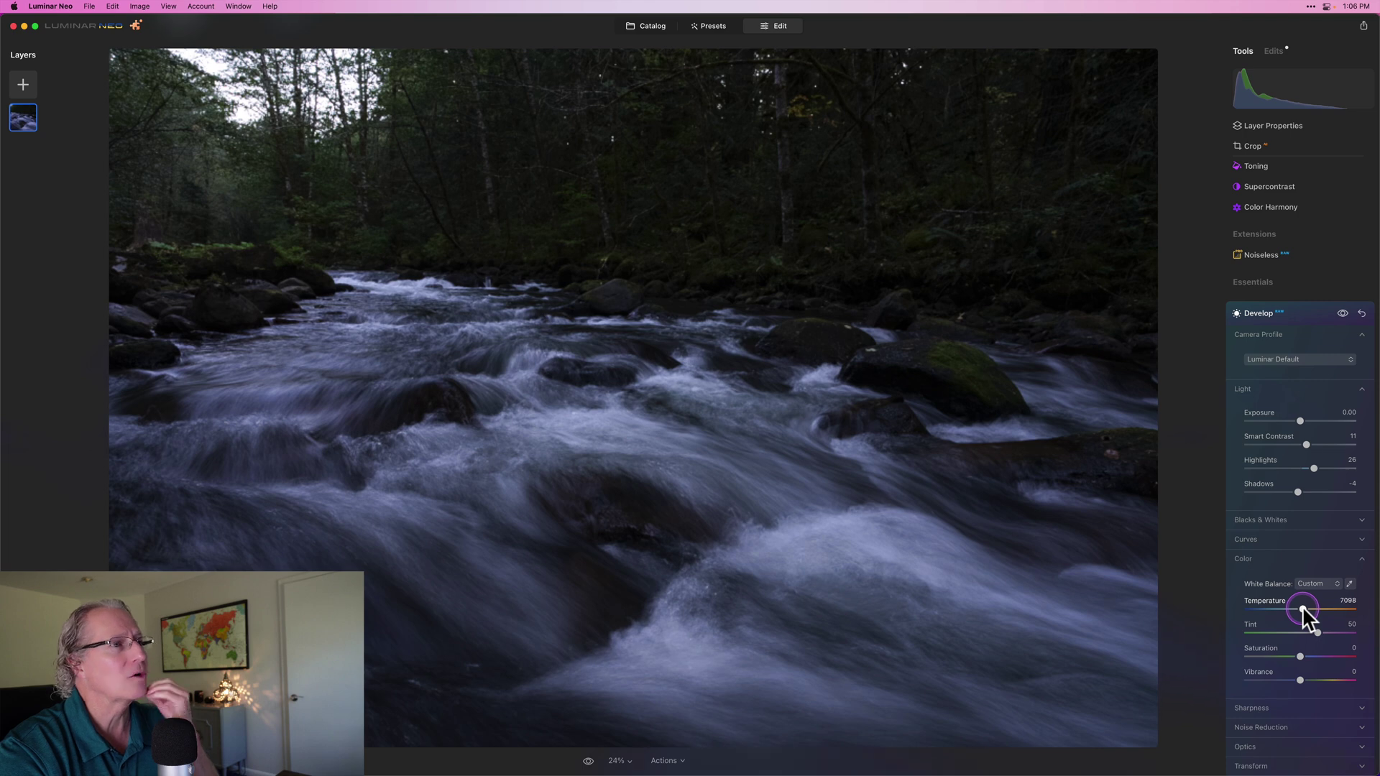
drag(1303, 606, 1300, 605)
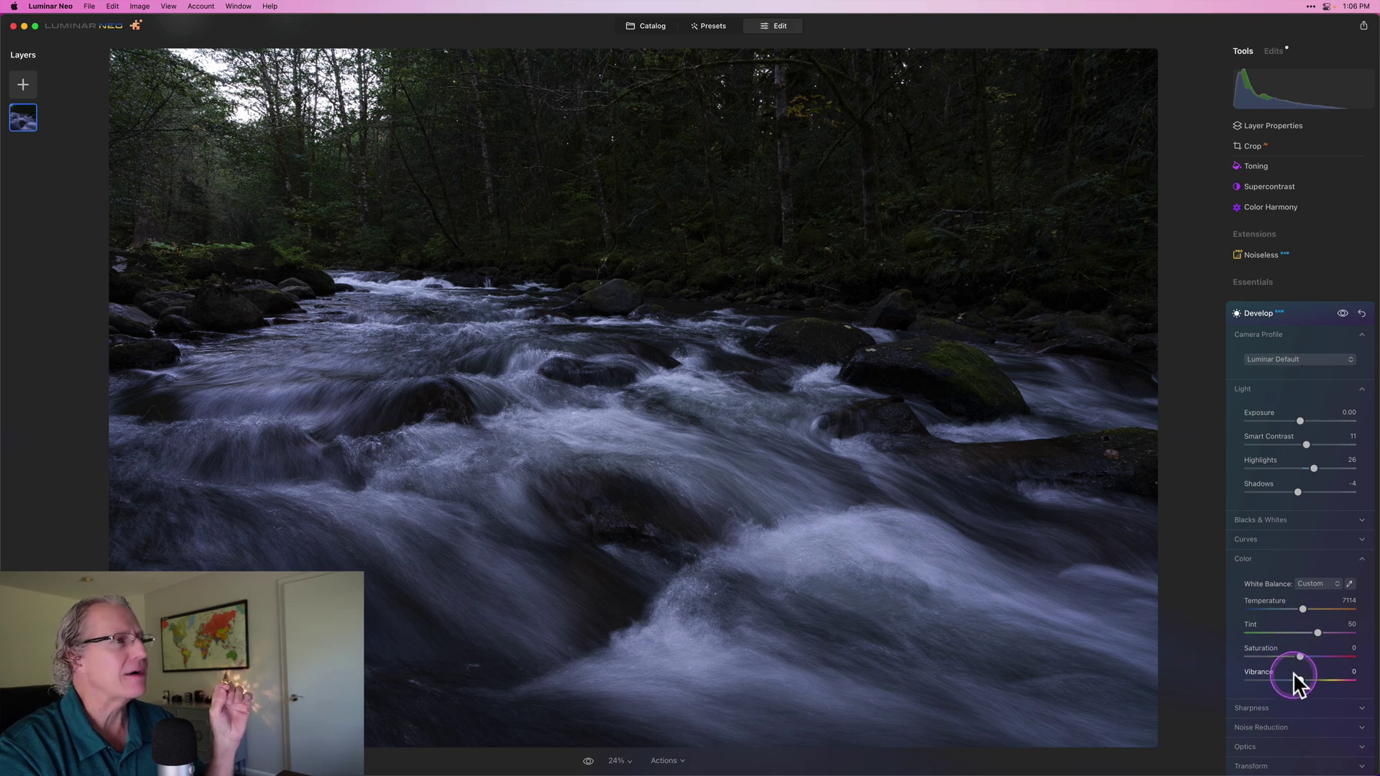
click(1341, 314)
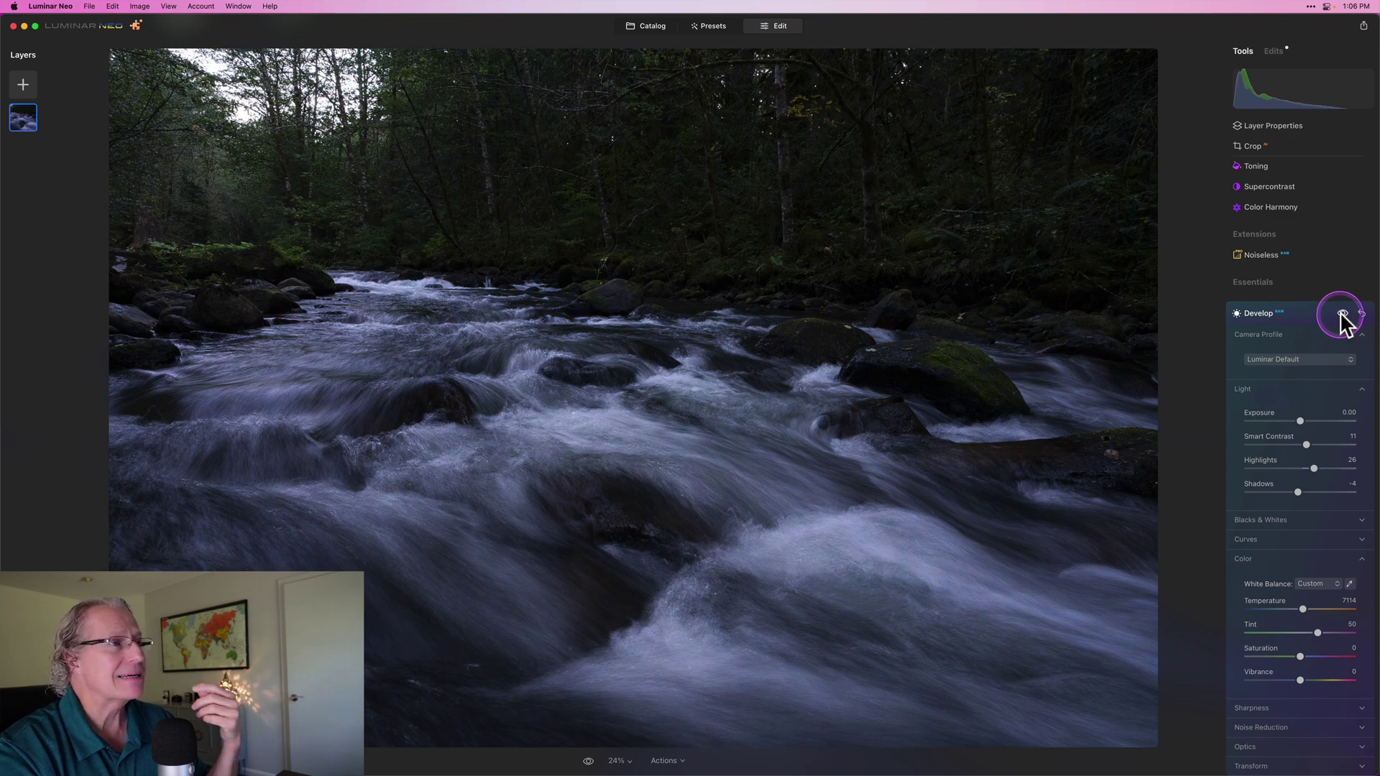
Collapse Develop, open Supercontrast and begin boosting Highlights Contrast
click(1302, 314)
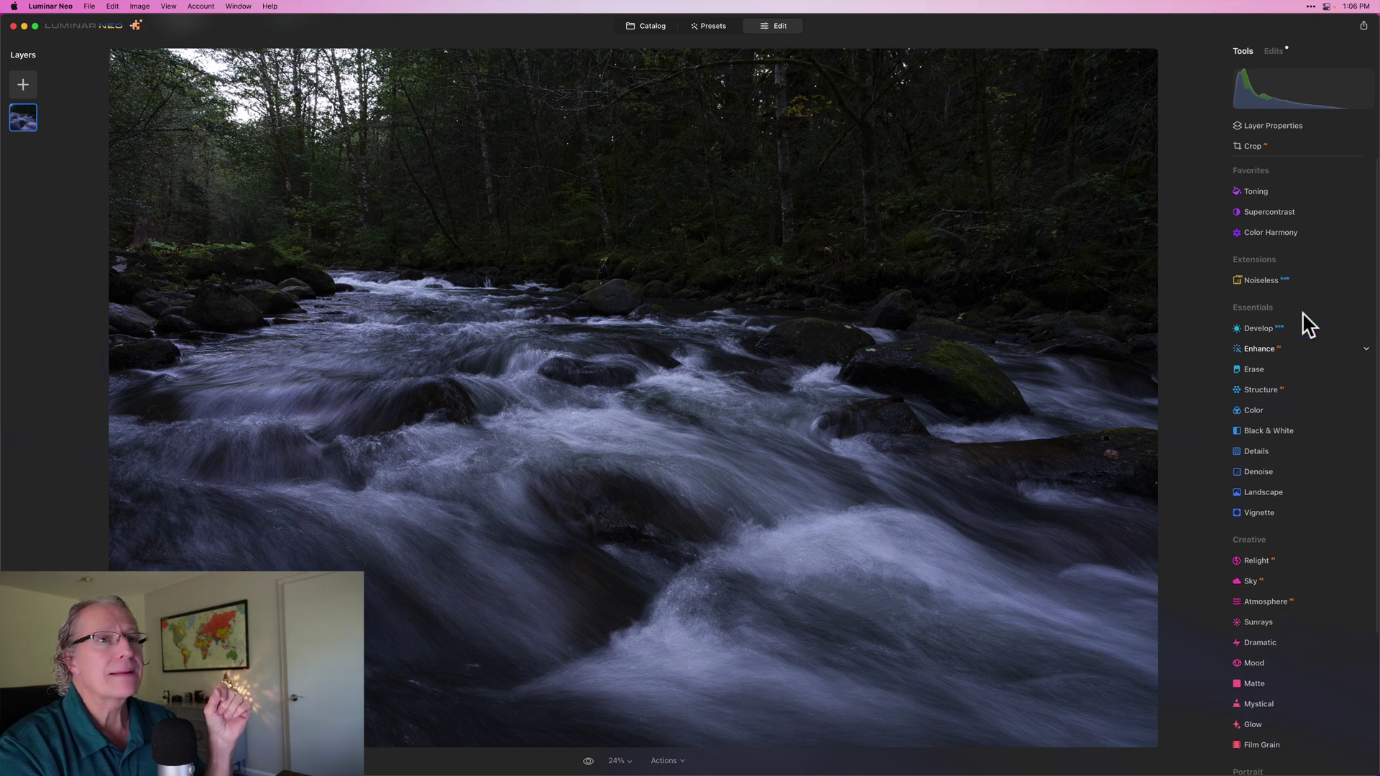
click(1272, 211)
click(1274, 209)
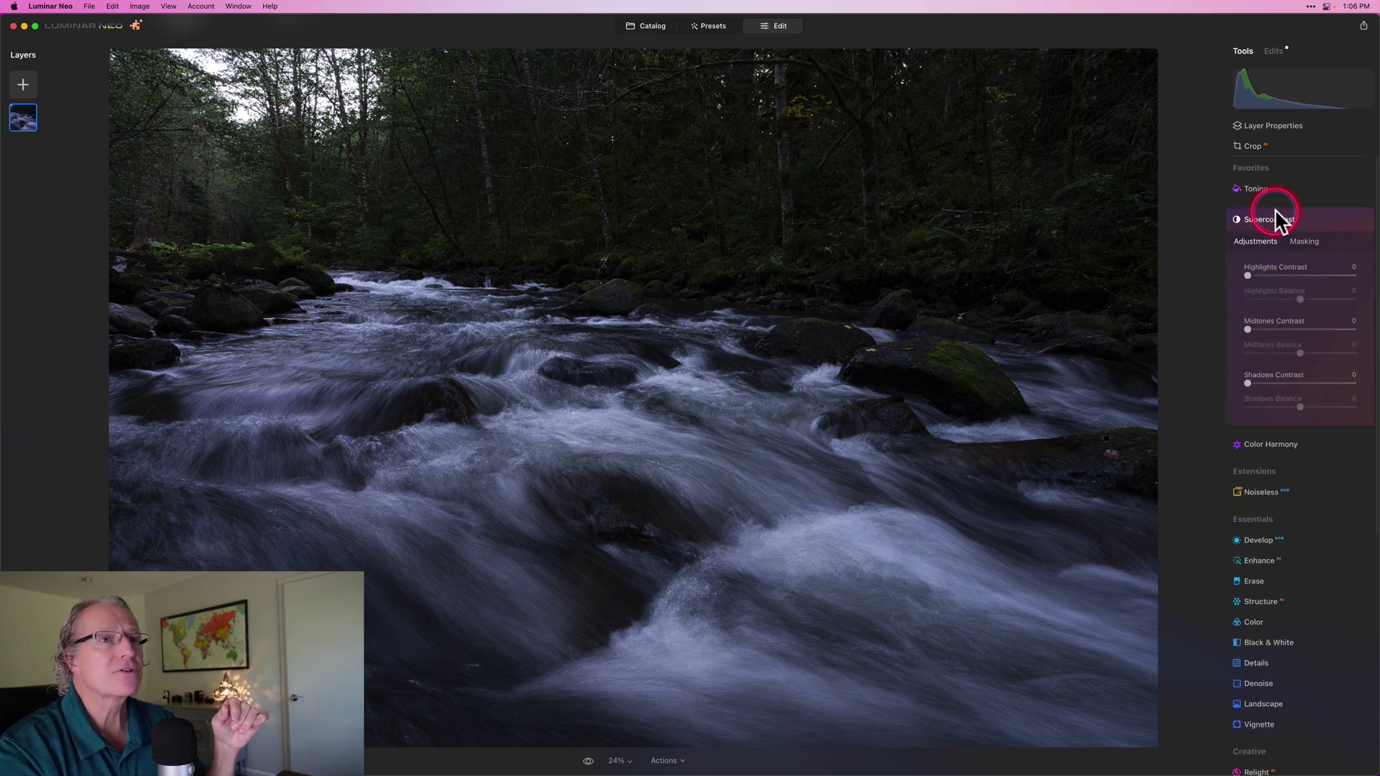
click(1248, 276)
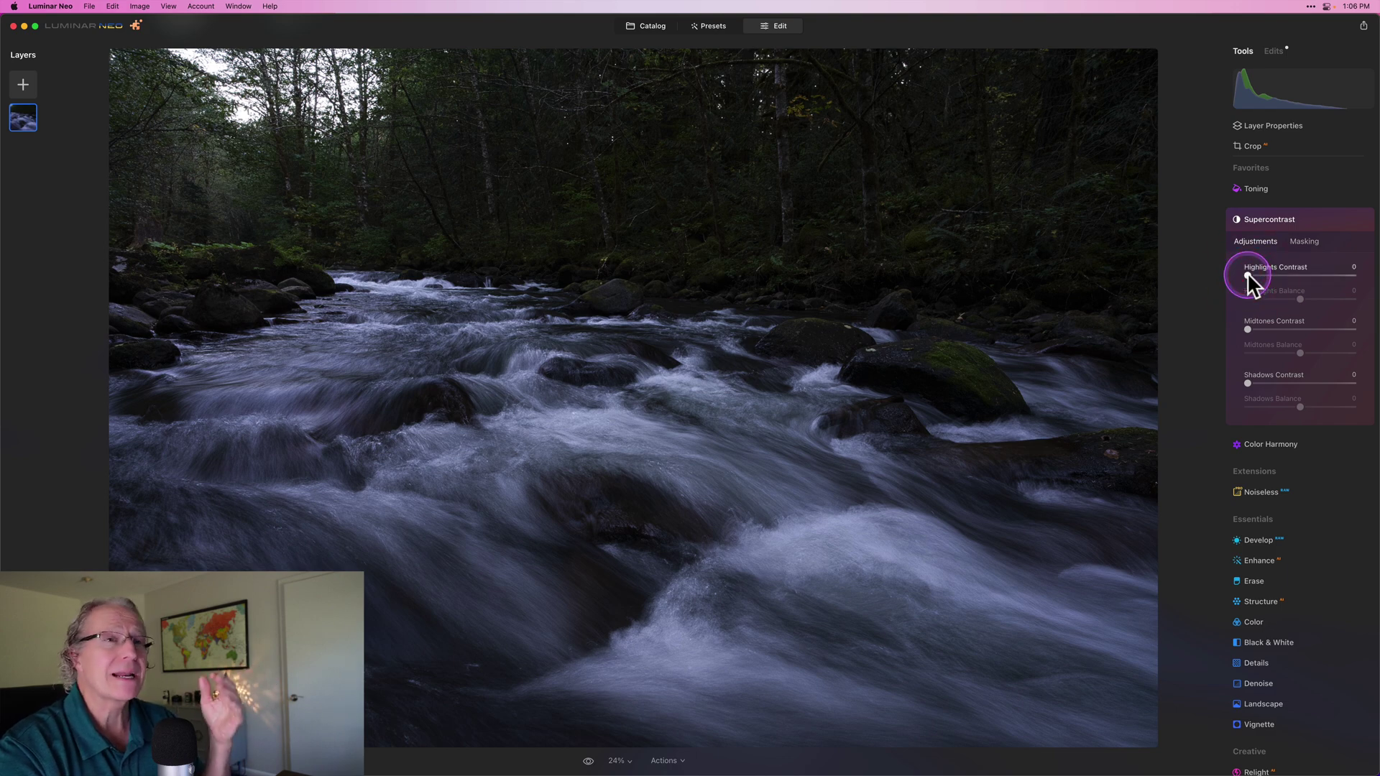
mouse_move(1248, 277)
mouse_down()
mouse_move(1277, 276)
mouse_move(1224, 282)
mouse_move(1269, 276)
mouse_up()
Set Midtones Contrast 19, Shadows Contrast 21, Highlights Balance -100 and Highlights Contrast 100
drag(1249, 325, 1273, 328)
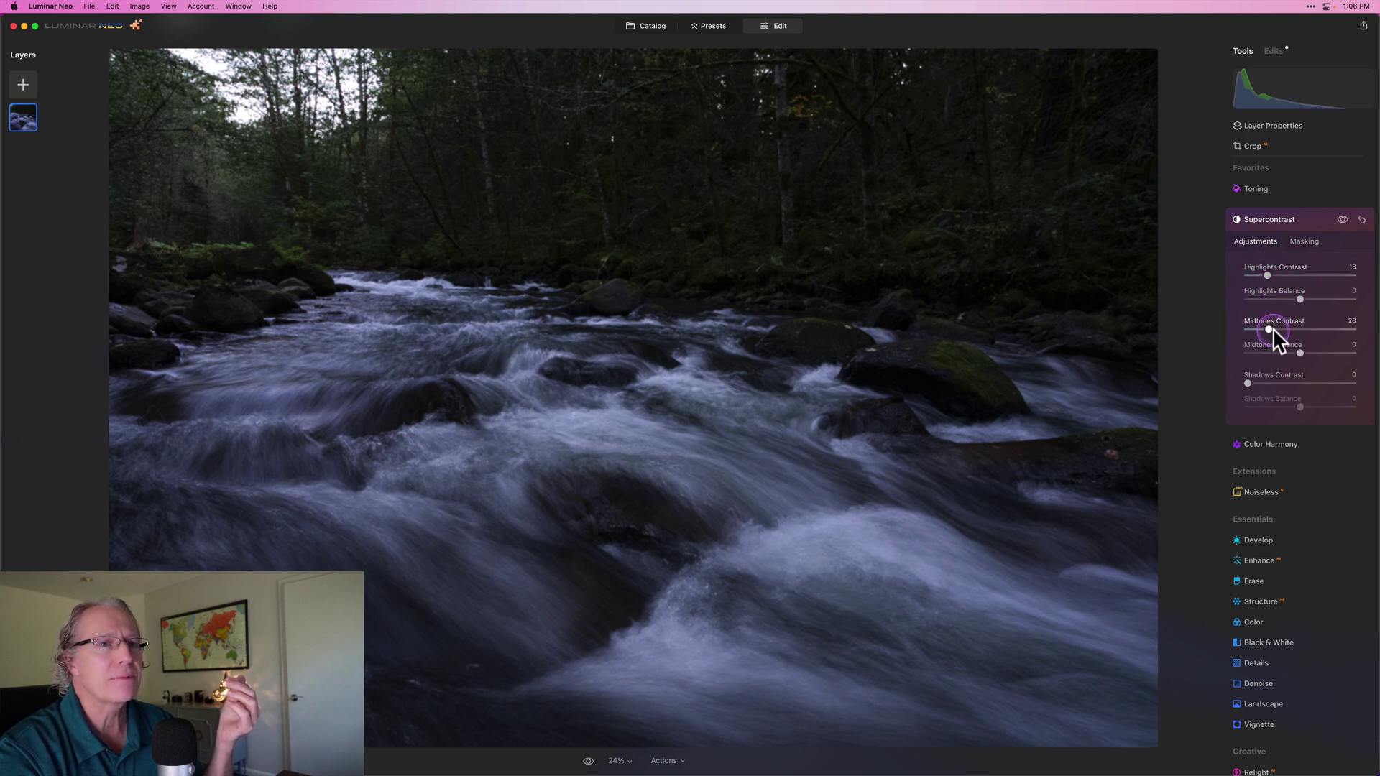
click(1247, 383)
drag(1246, 381, 1272, 381)
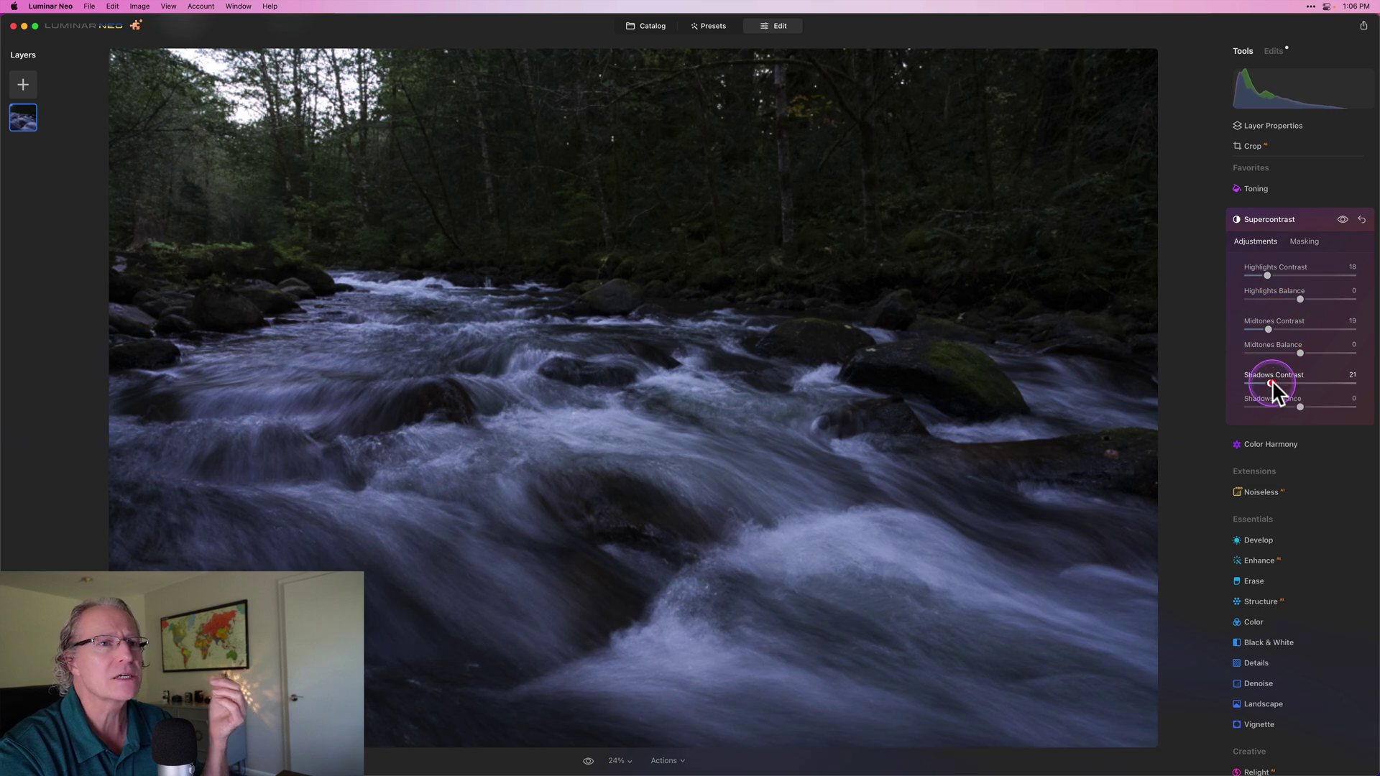
click(1300, 299)
drag(1299, 299, 1192, 310)
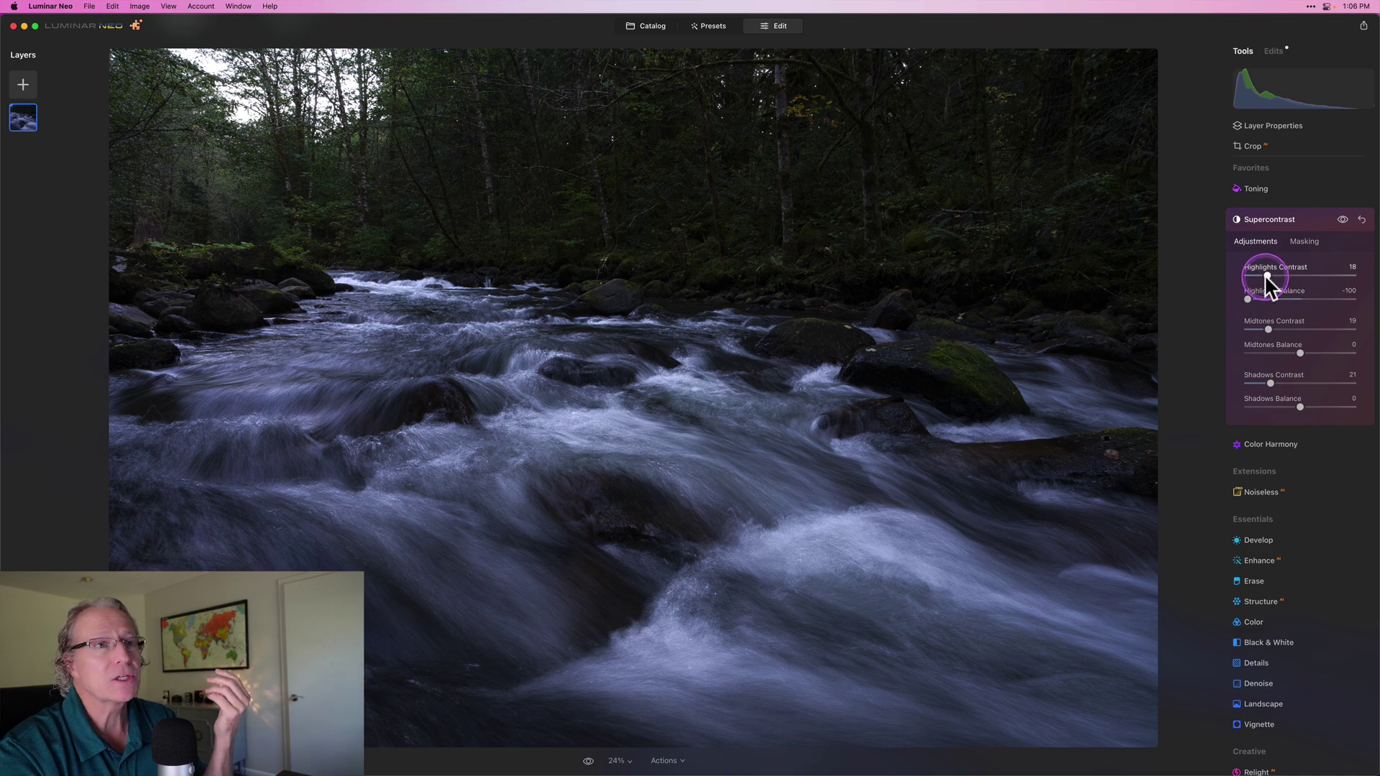
drag(1266, 273, 1353, 275)
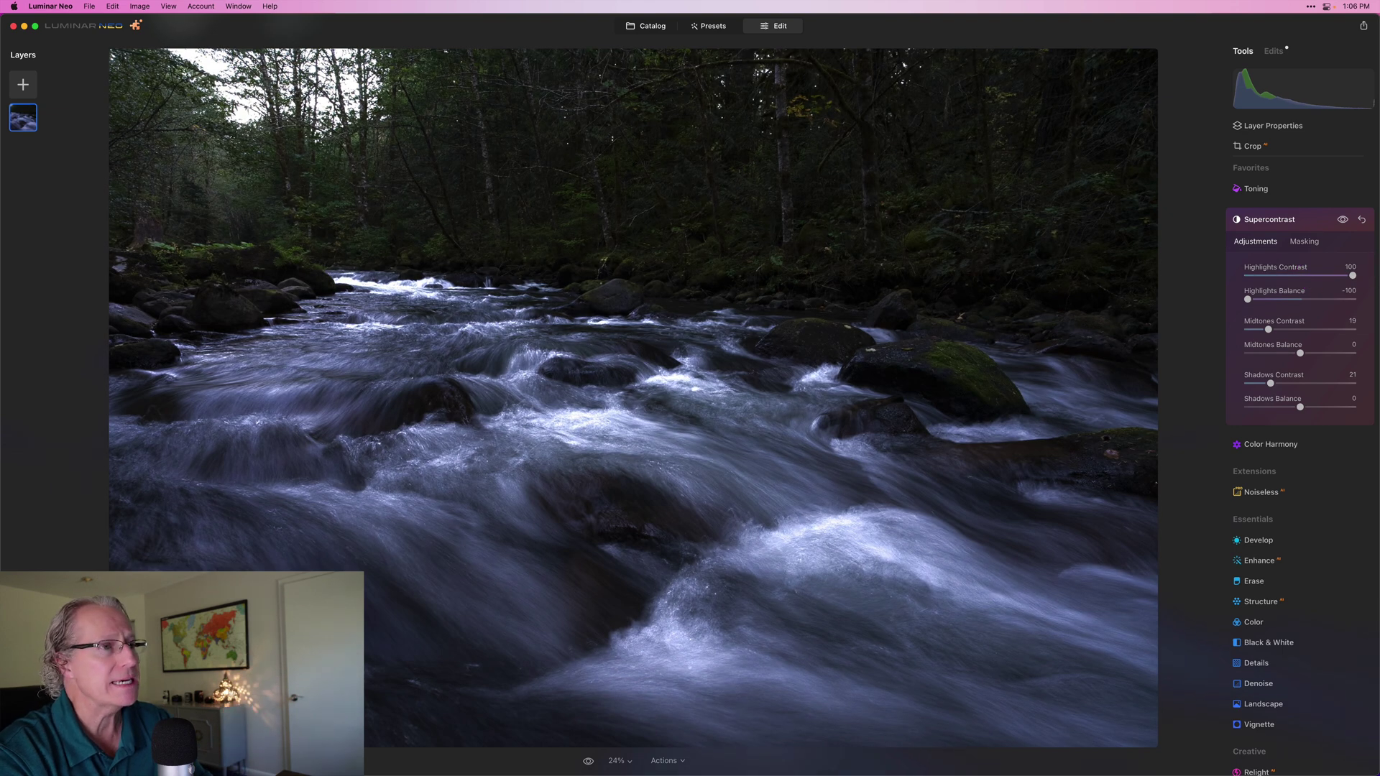
Lower Supercontrast Highlights Contrast to 5 while checking the clipping warnings
key(j)
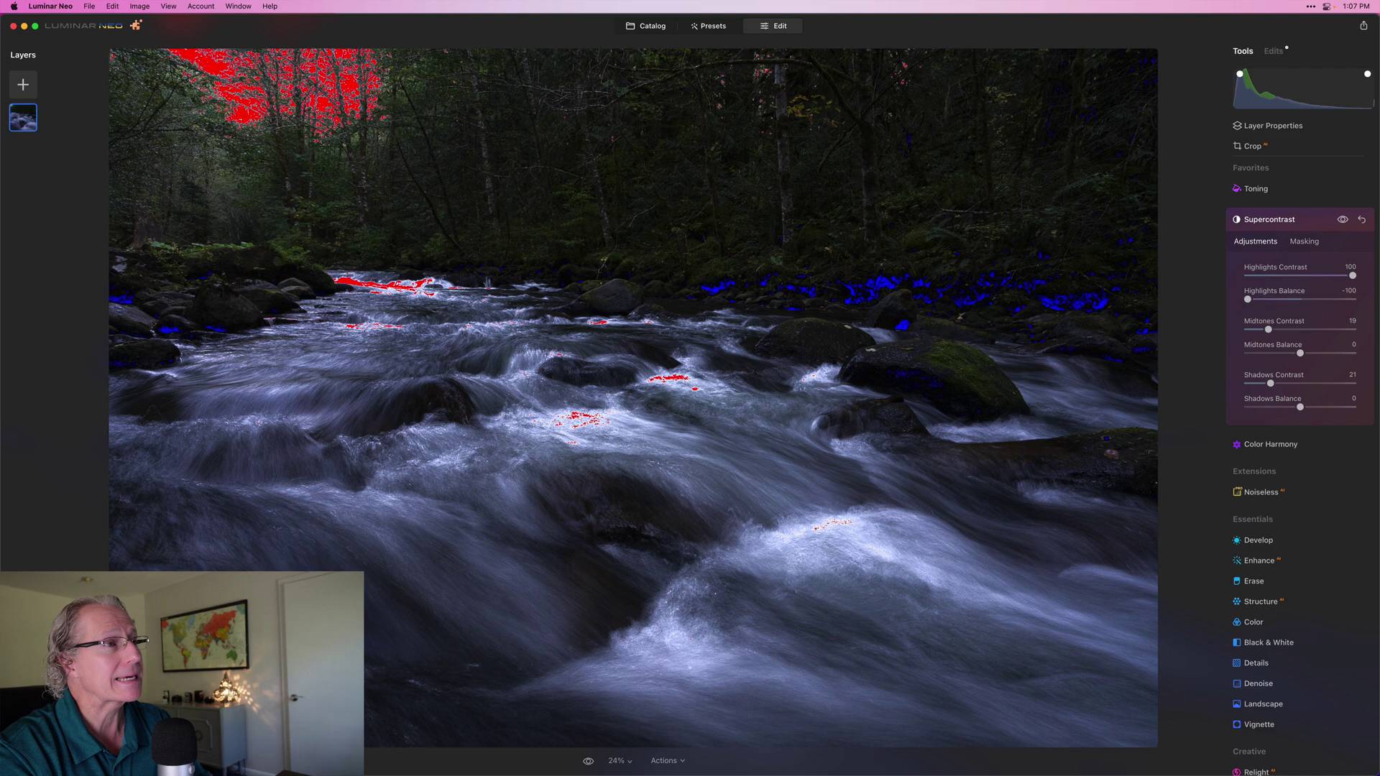
click(1352, 276)
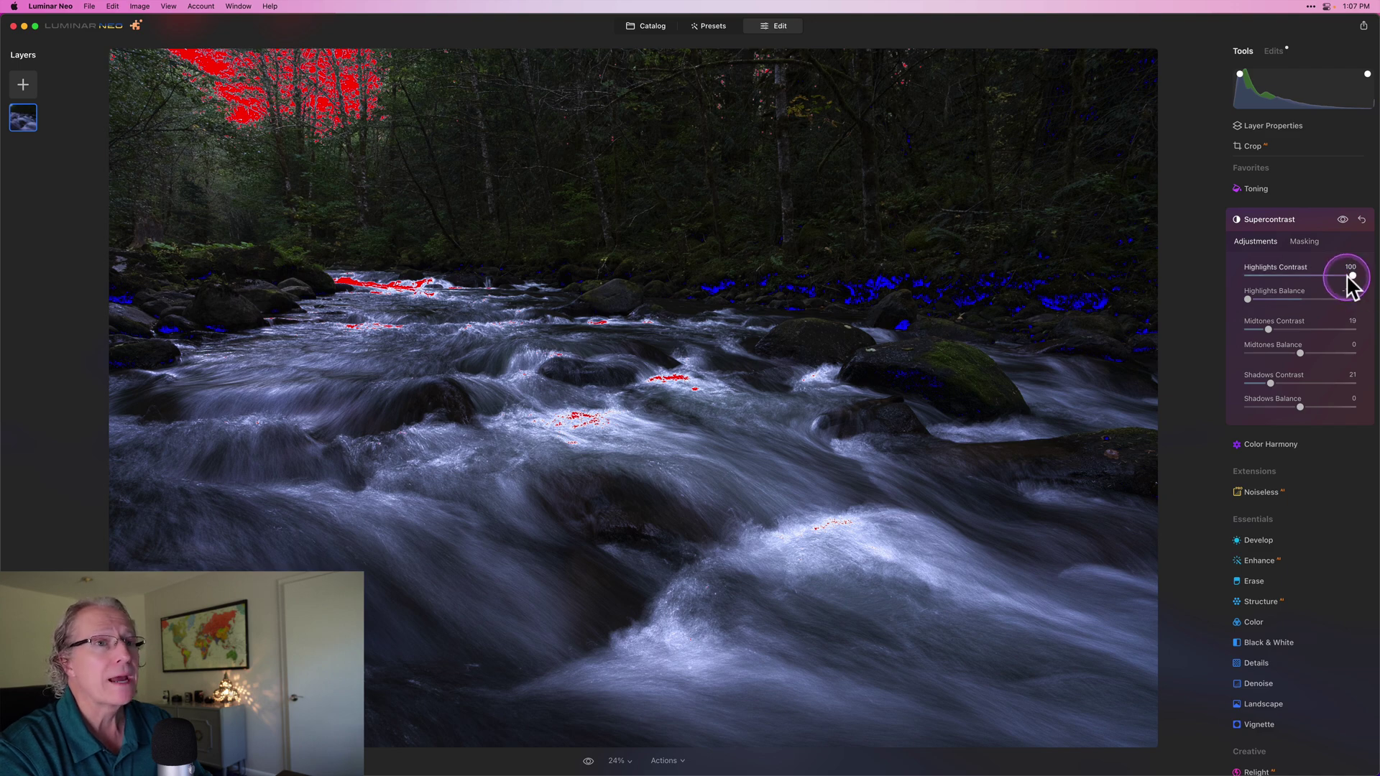
drag(1353, 281, 1249, 282)
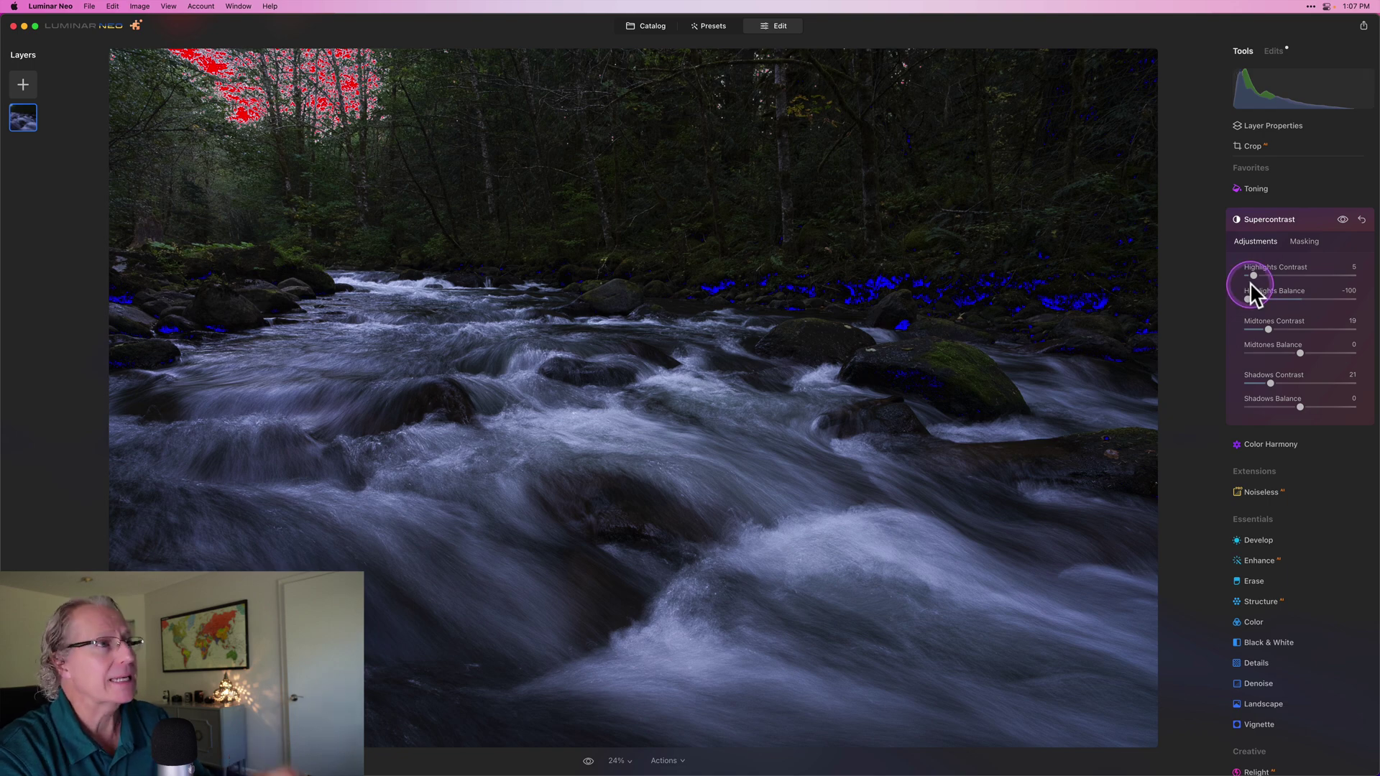
key(j)
Set Midtones Balance -39 and Shadows Balance 8, compare, and collapse Supercontrast
drag(1299, 353, 1280, 354)
mouse_move(1300, 407)
mouse_down()
mouse_move(1326, 405)
mouse_move(1305, 407)
mouse_up()
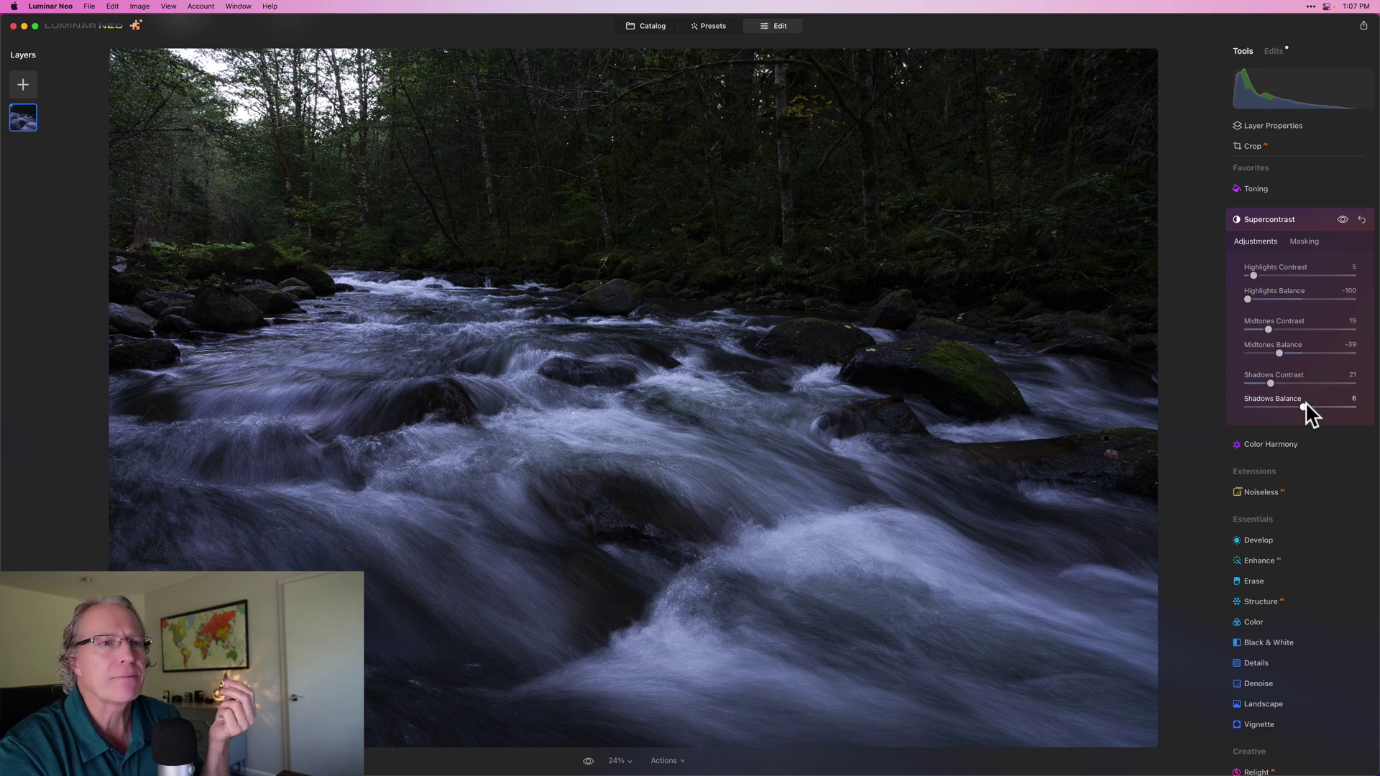
click(1329, 247)
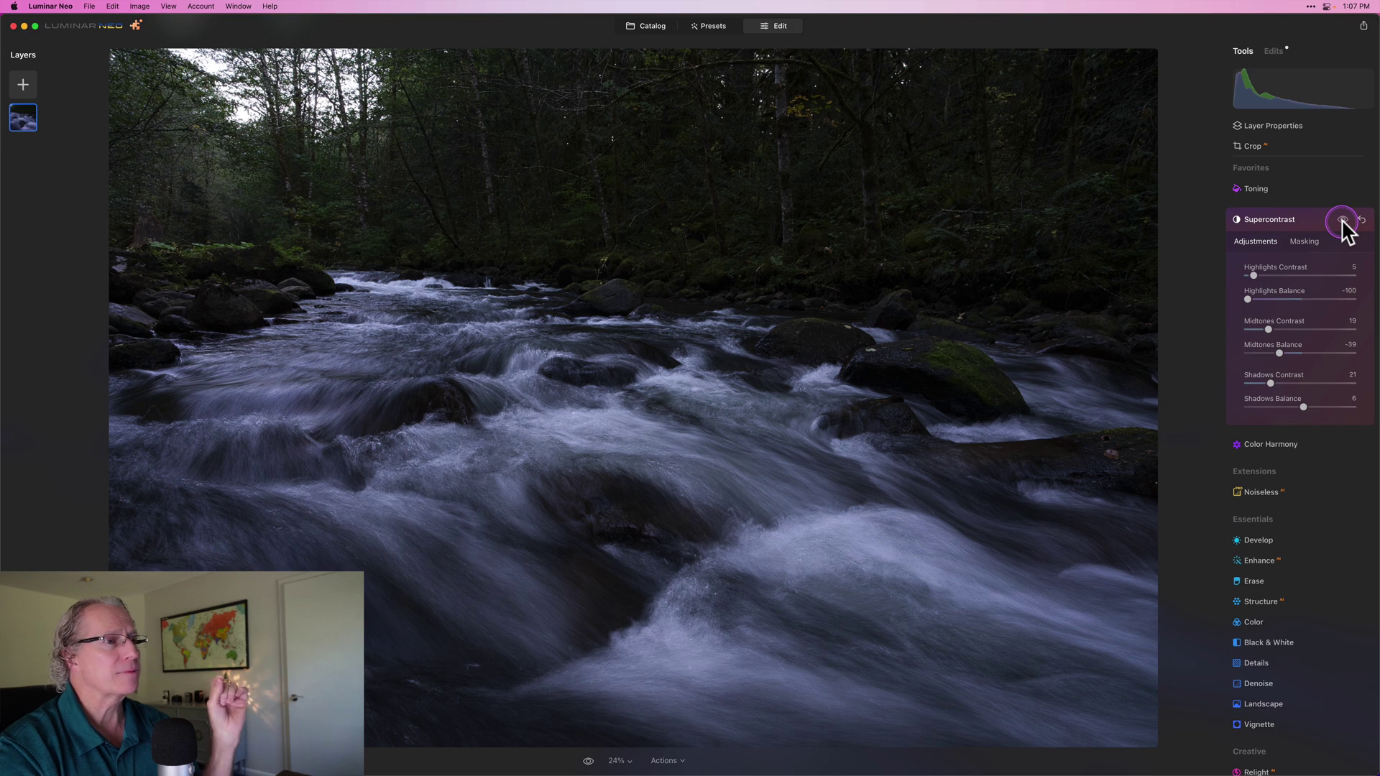
click(1342, 220)
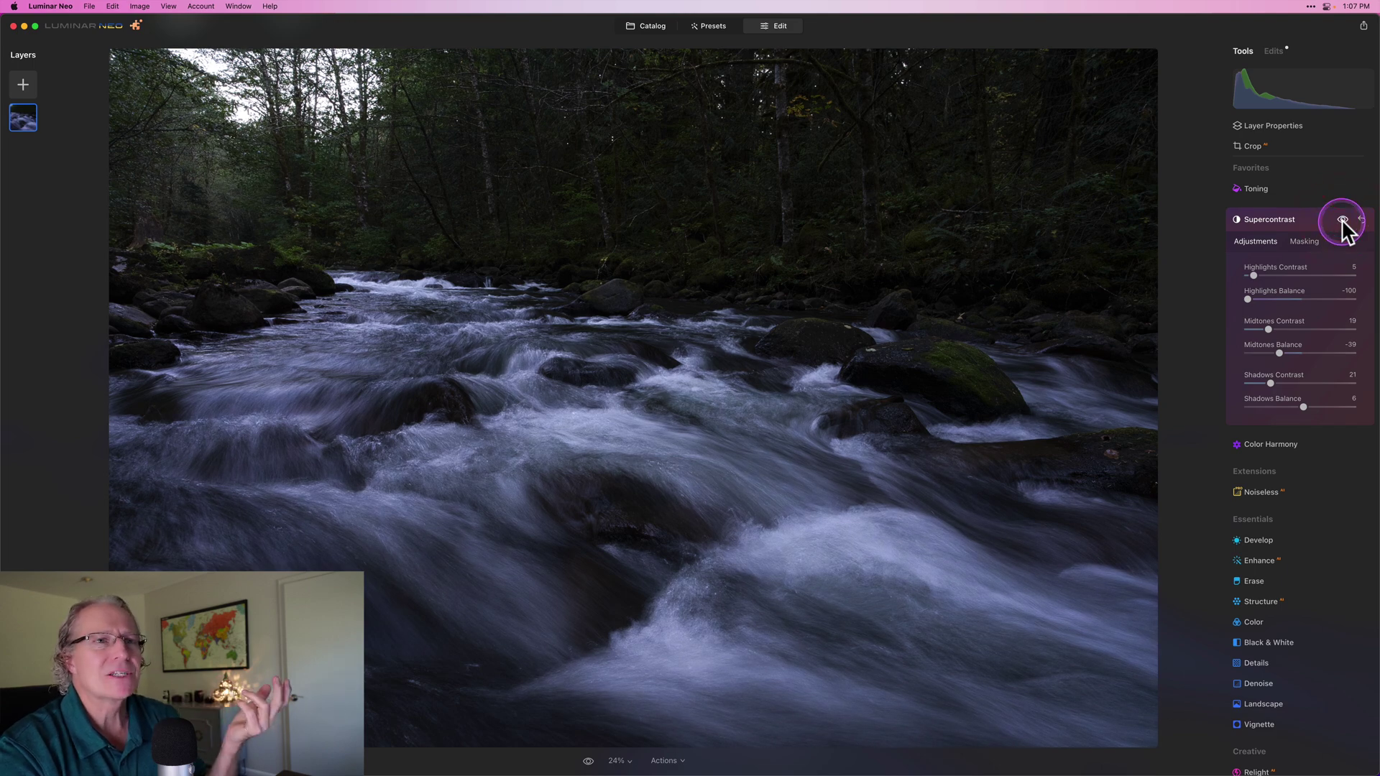
click(1320, 220)
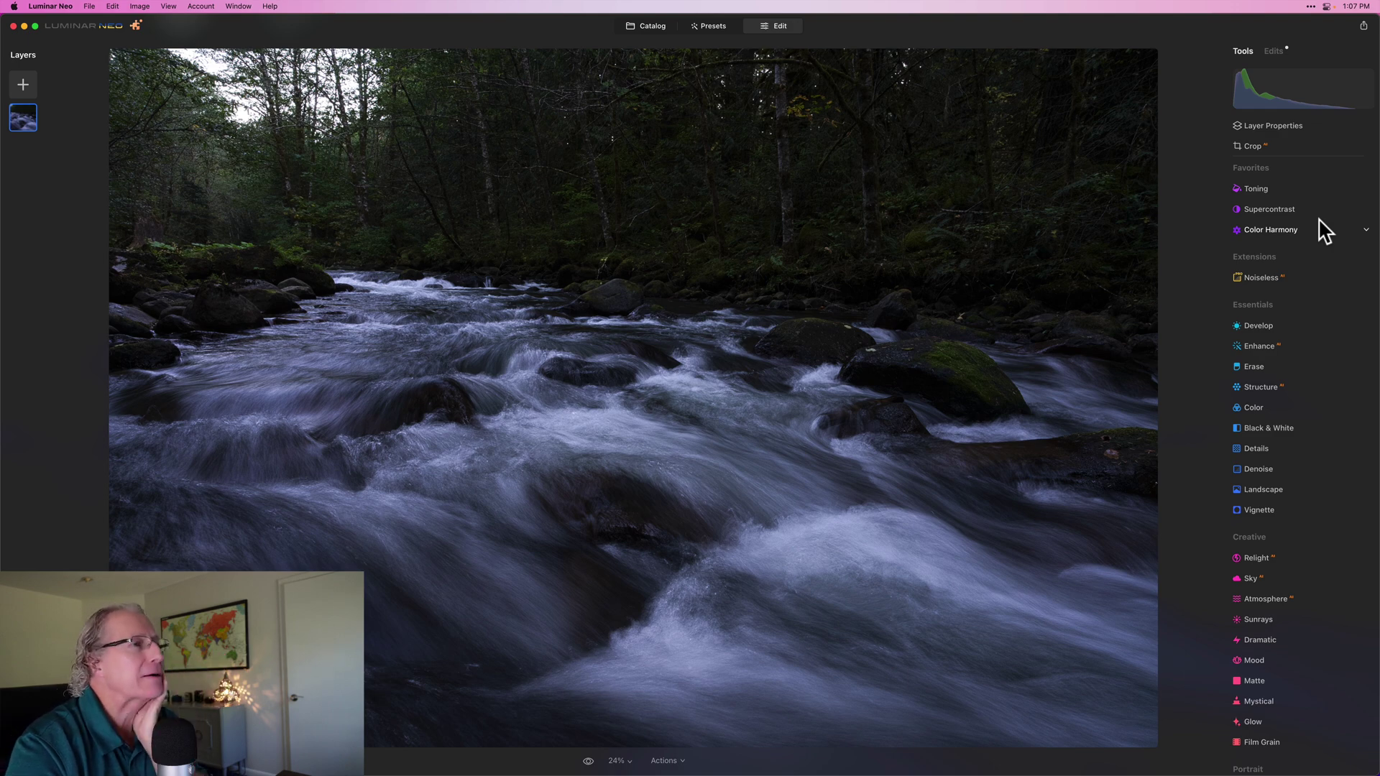
Reopen Develop and start a Brush mask from its Masking options
click(1256, 366)
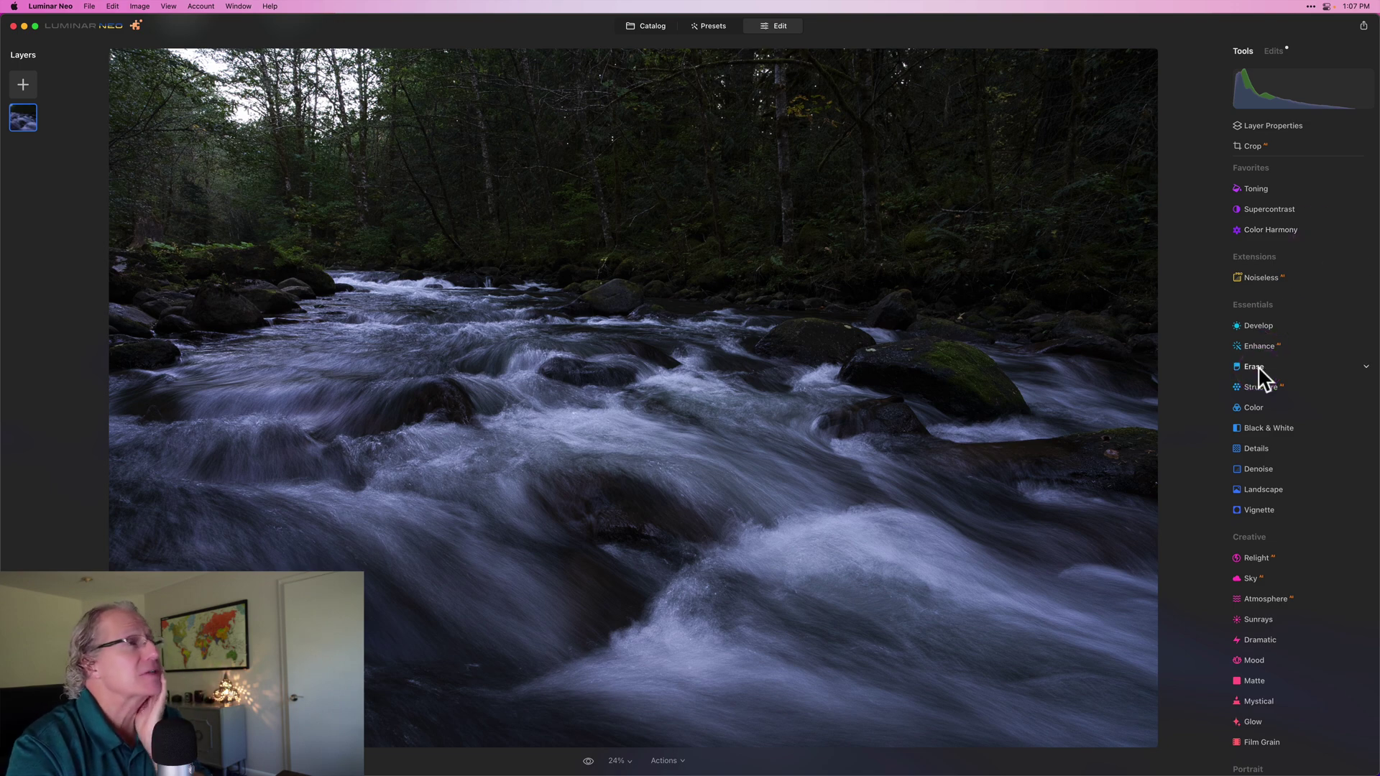
click(1264, 326)
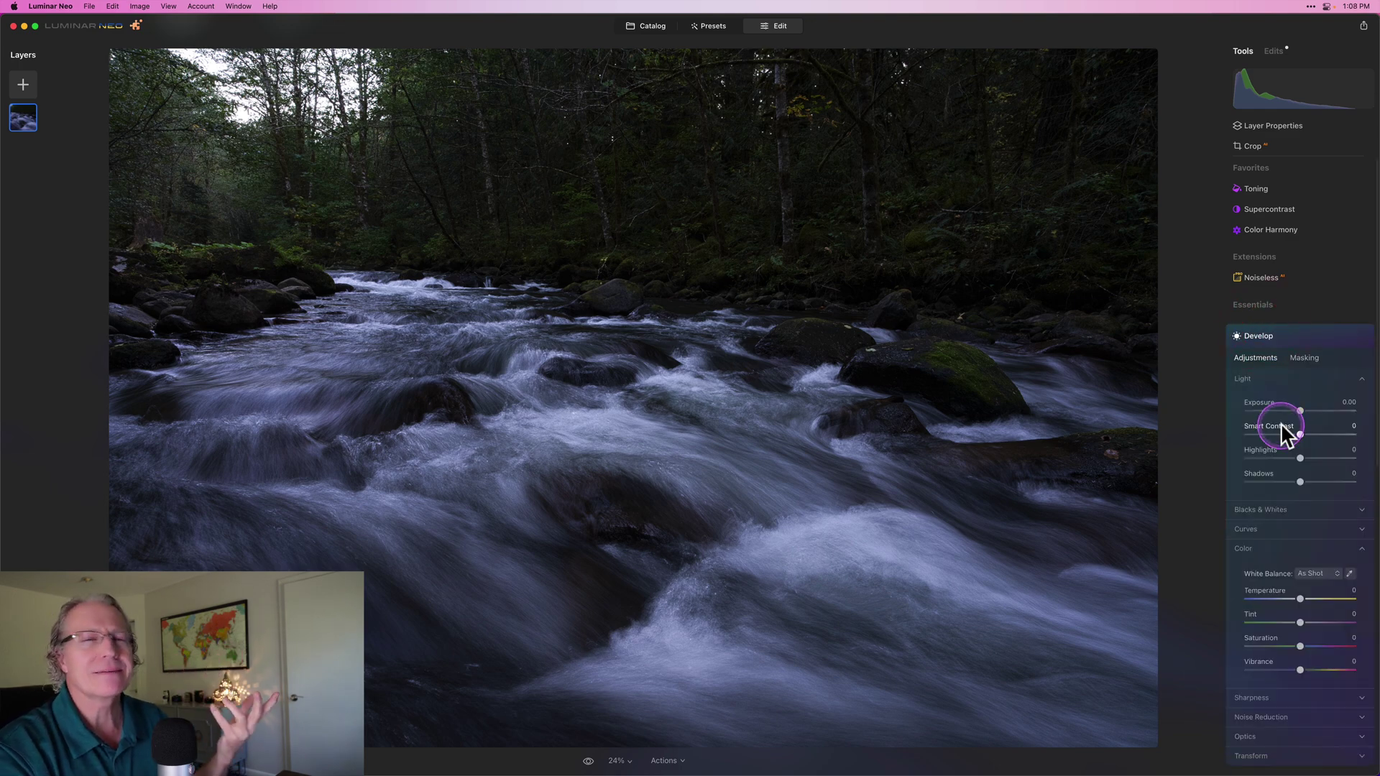
click(1304, 357)
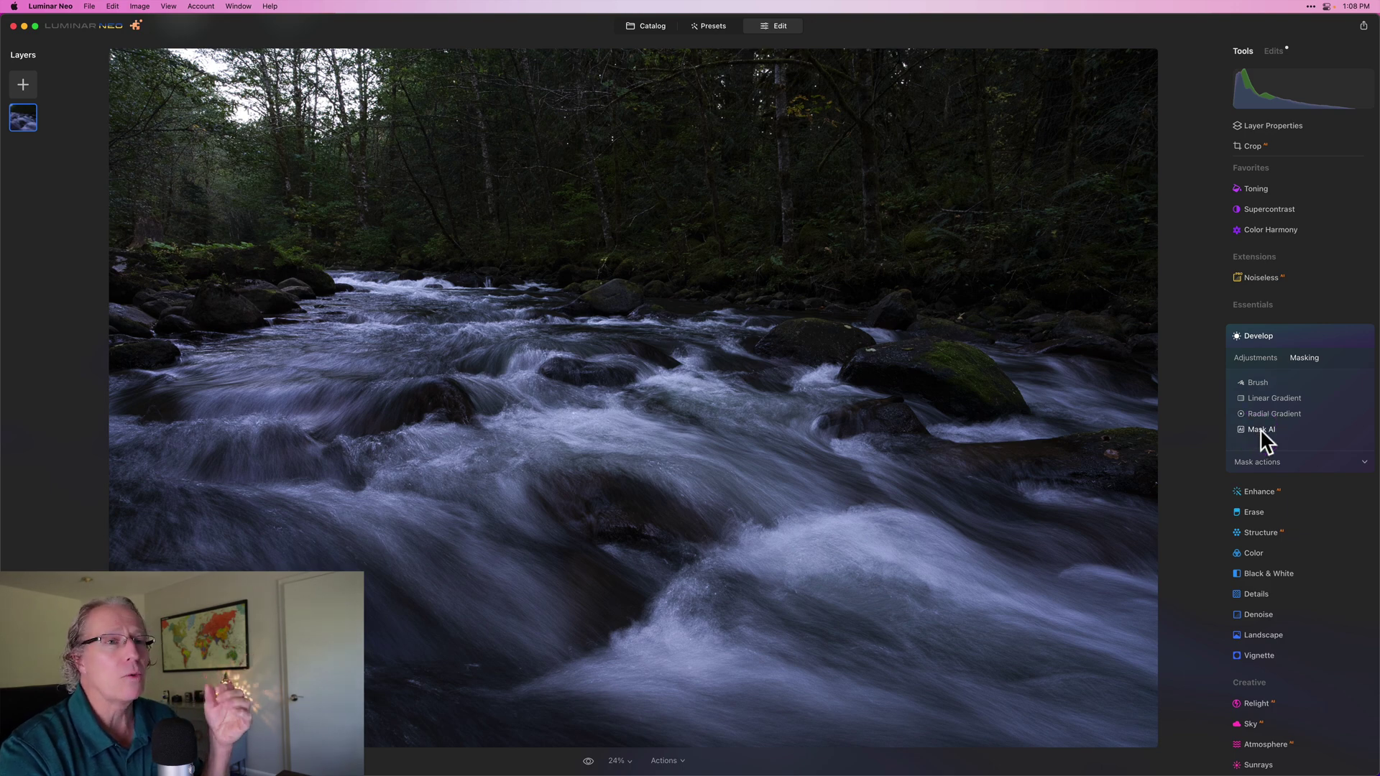
click(1256, 380)
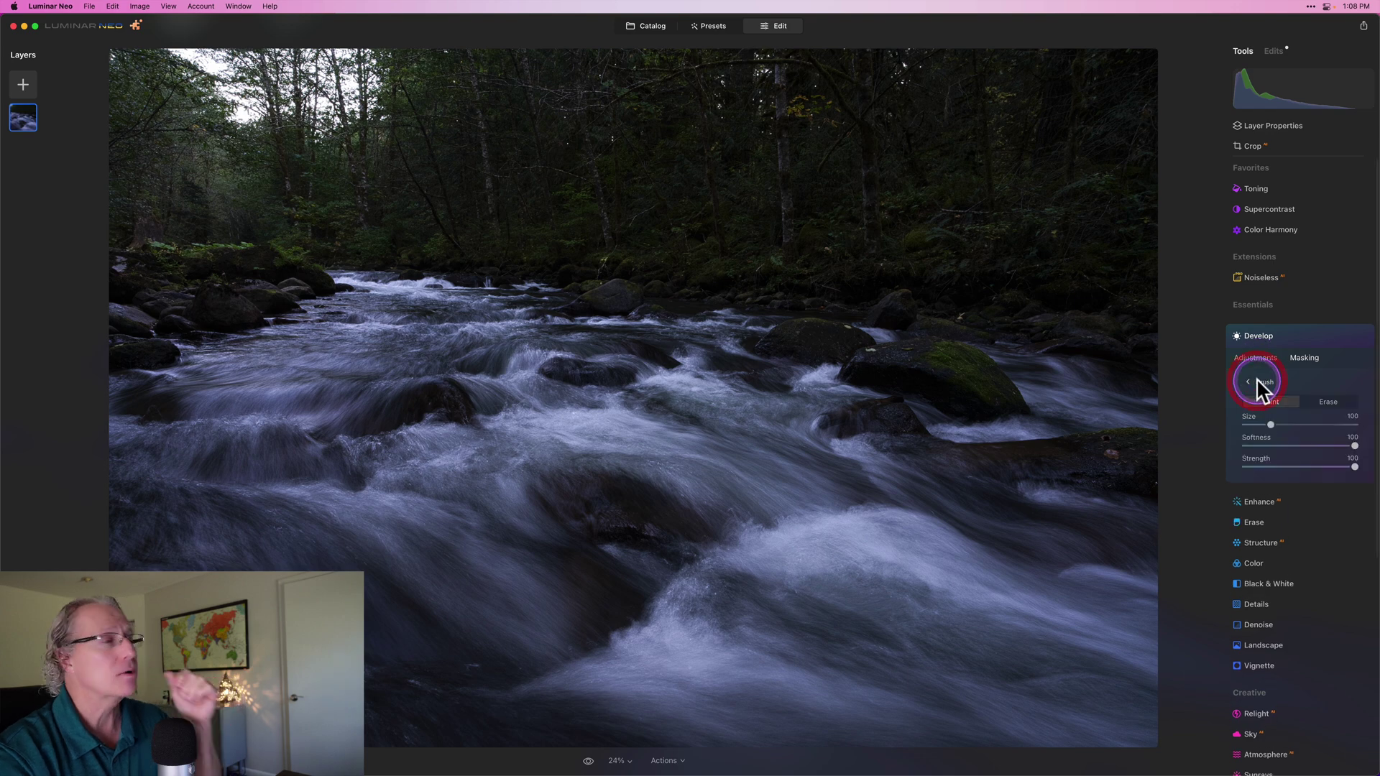
Set brush Strength 24, enlarge it to size 124, and mask the central and lower water
click(1272, 467)
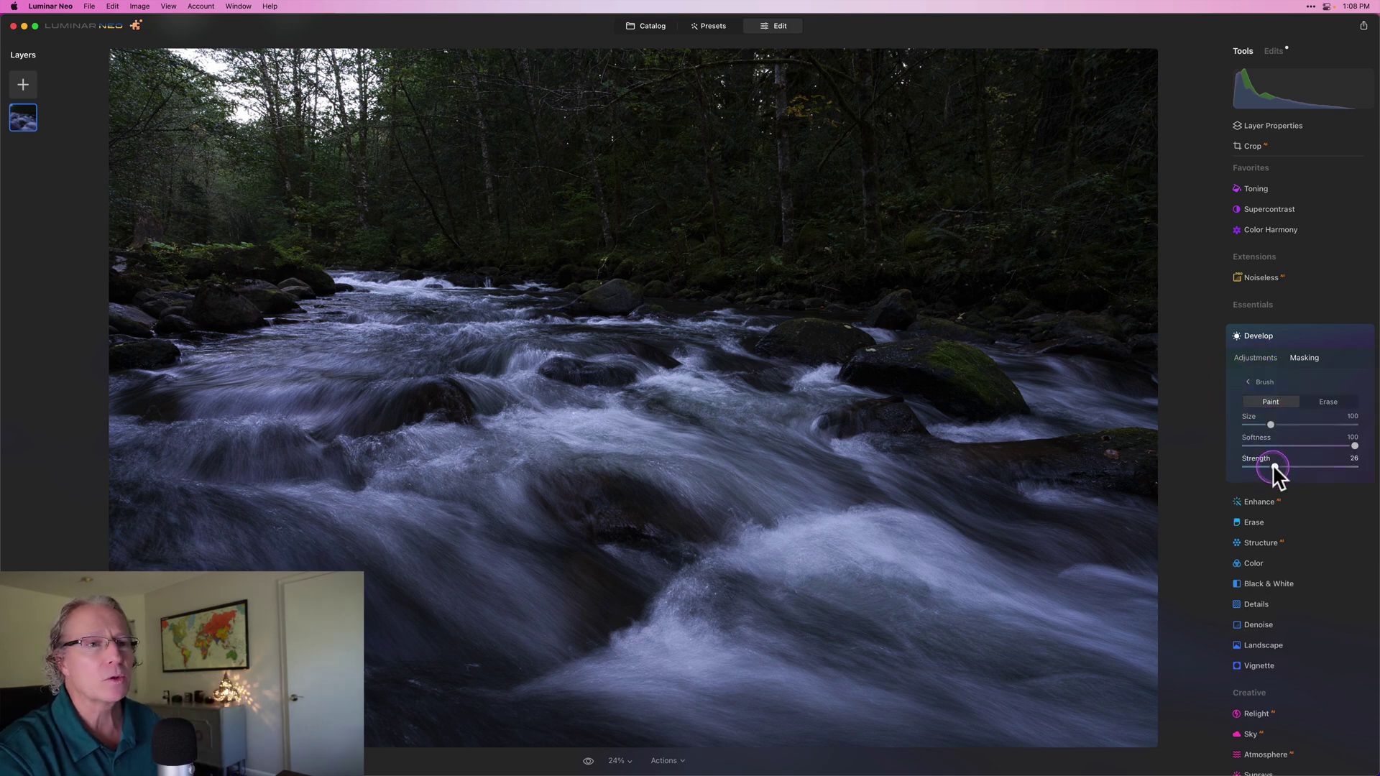
drag(1272, 467, 1269, 466)
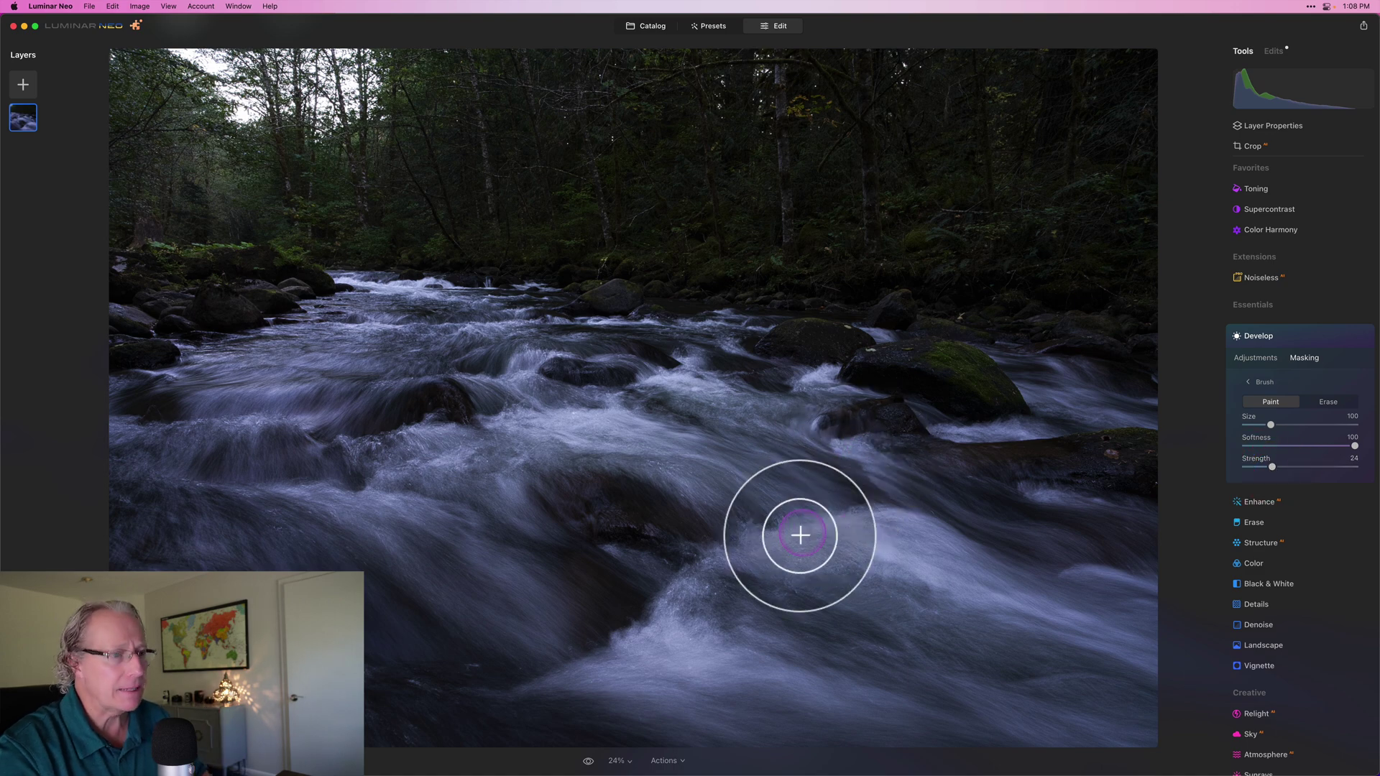
key(bracketright)
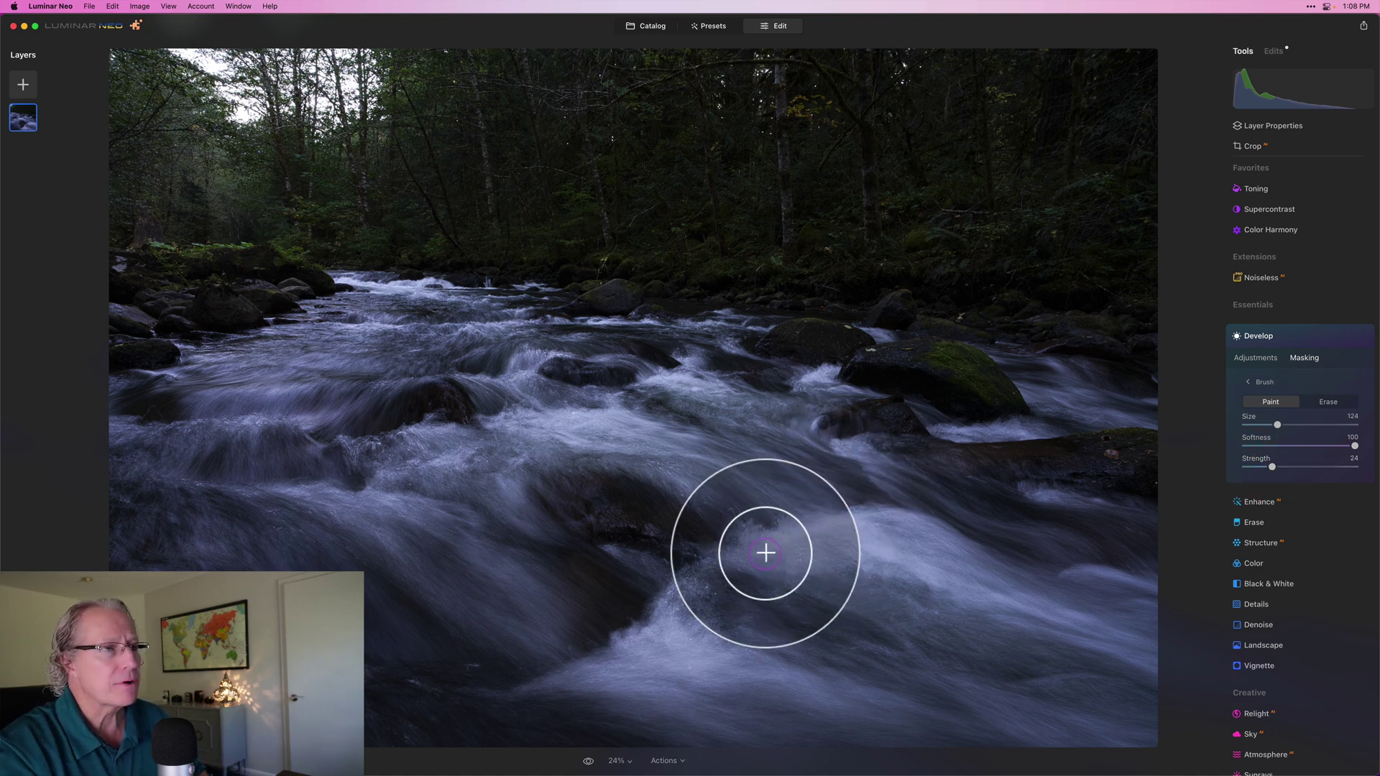
mouse_move(766, 553)
mouse_down()
mouse_move(810, 539)
mouse_move(906, 546)
mouse_move(1126, 618)
mouse_up()
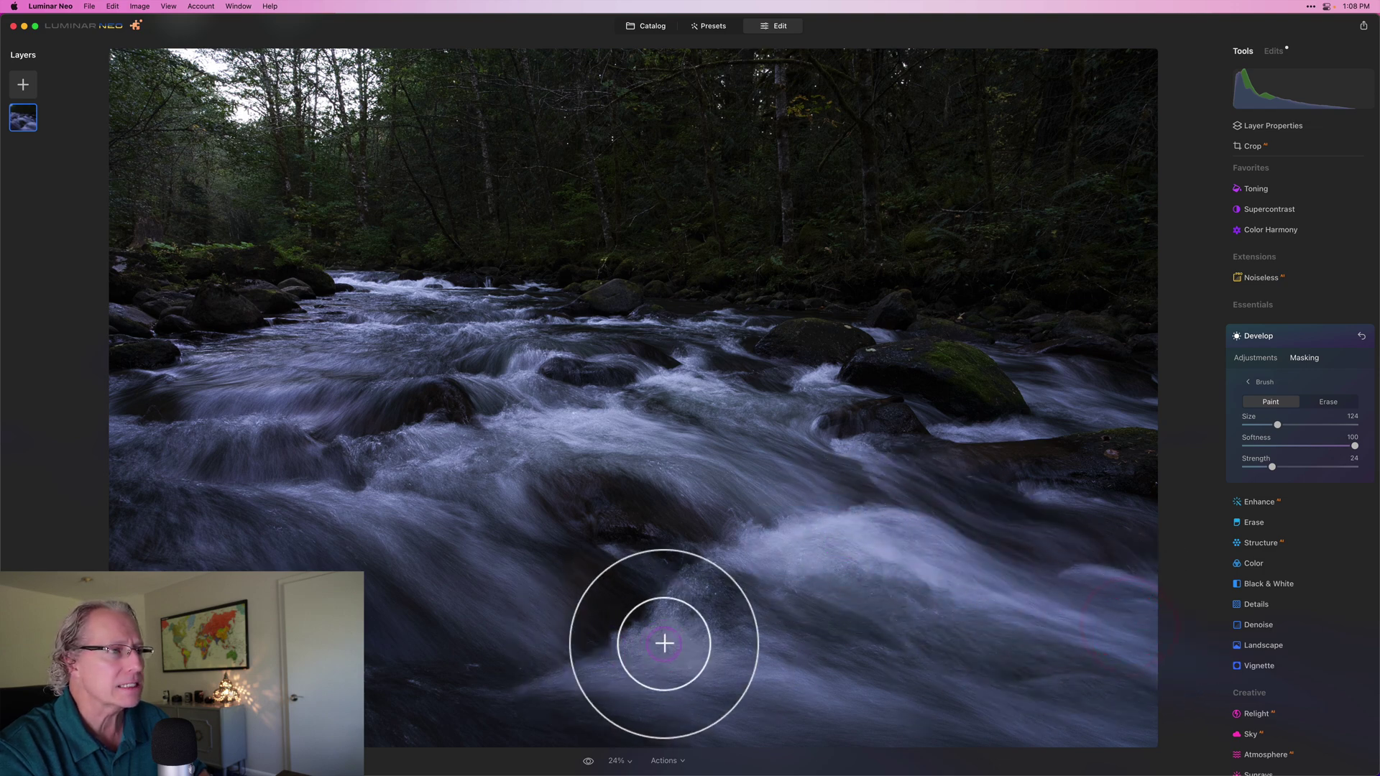
mouse_move(664, 643)
mouse_down()
mouse_move(609, 672)
mouse_move(783, 679)
mouse_up()
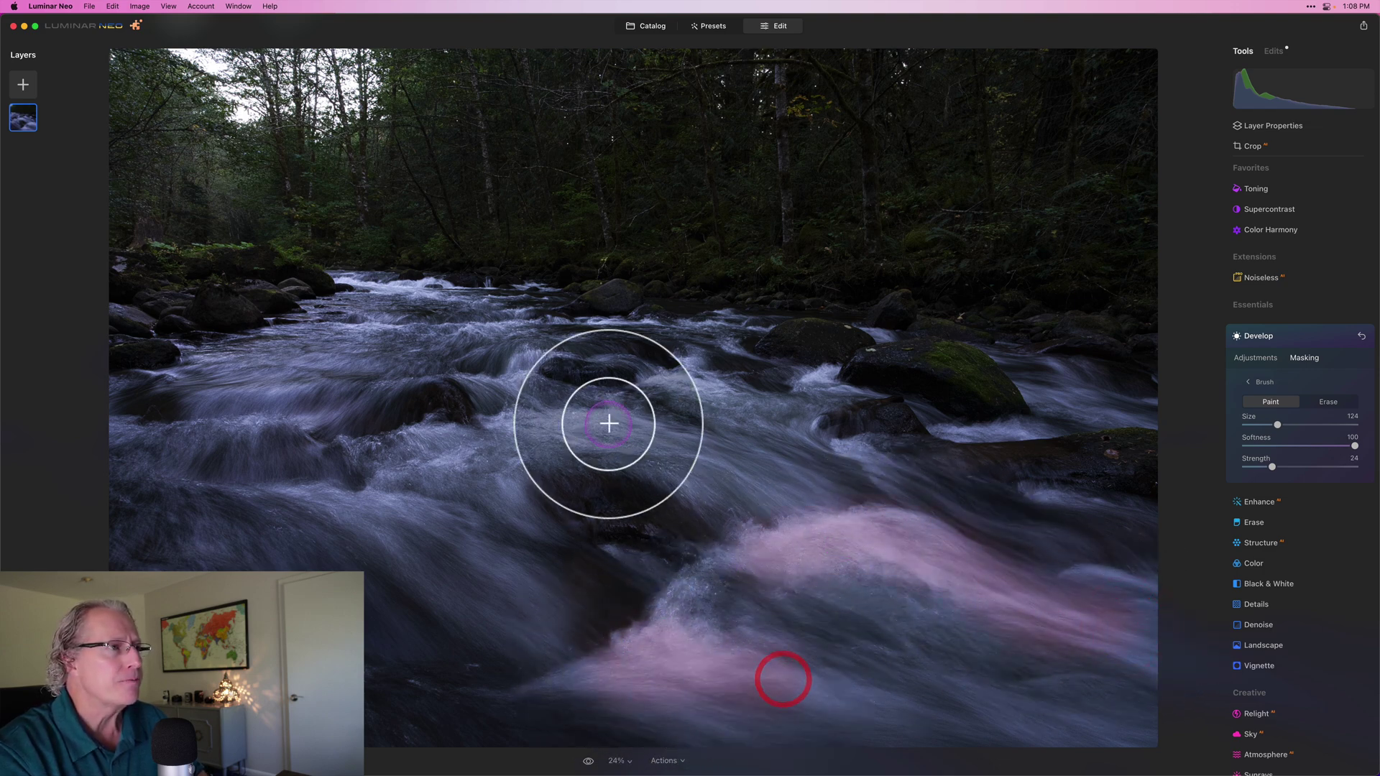
Shrink the brush to size 52 and mask the upper water and the boulder edge
key(bracketleft)
key(bracketleft)
key(bracketleft)
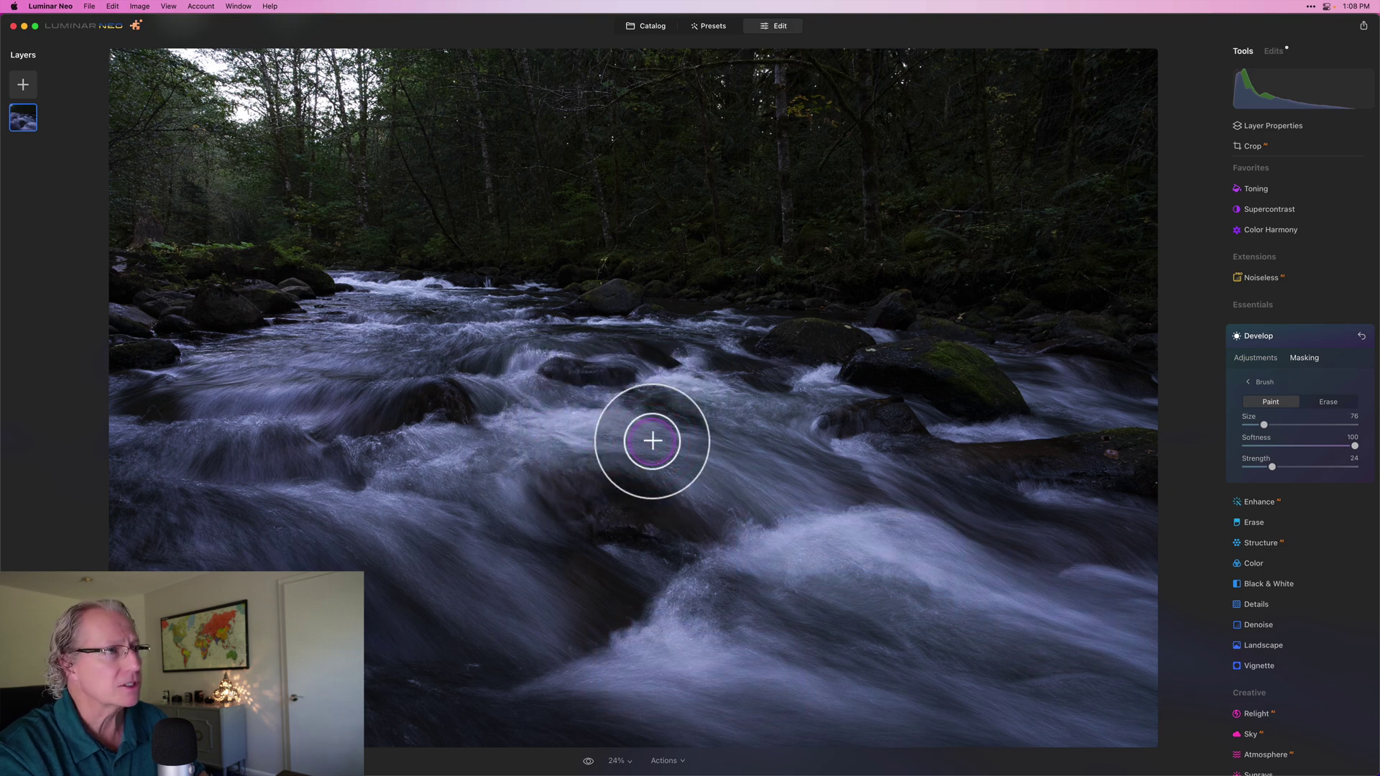
key(bracketleft)
key(bracketleft)
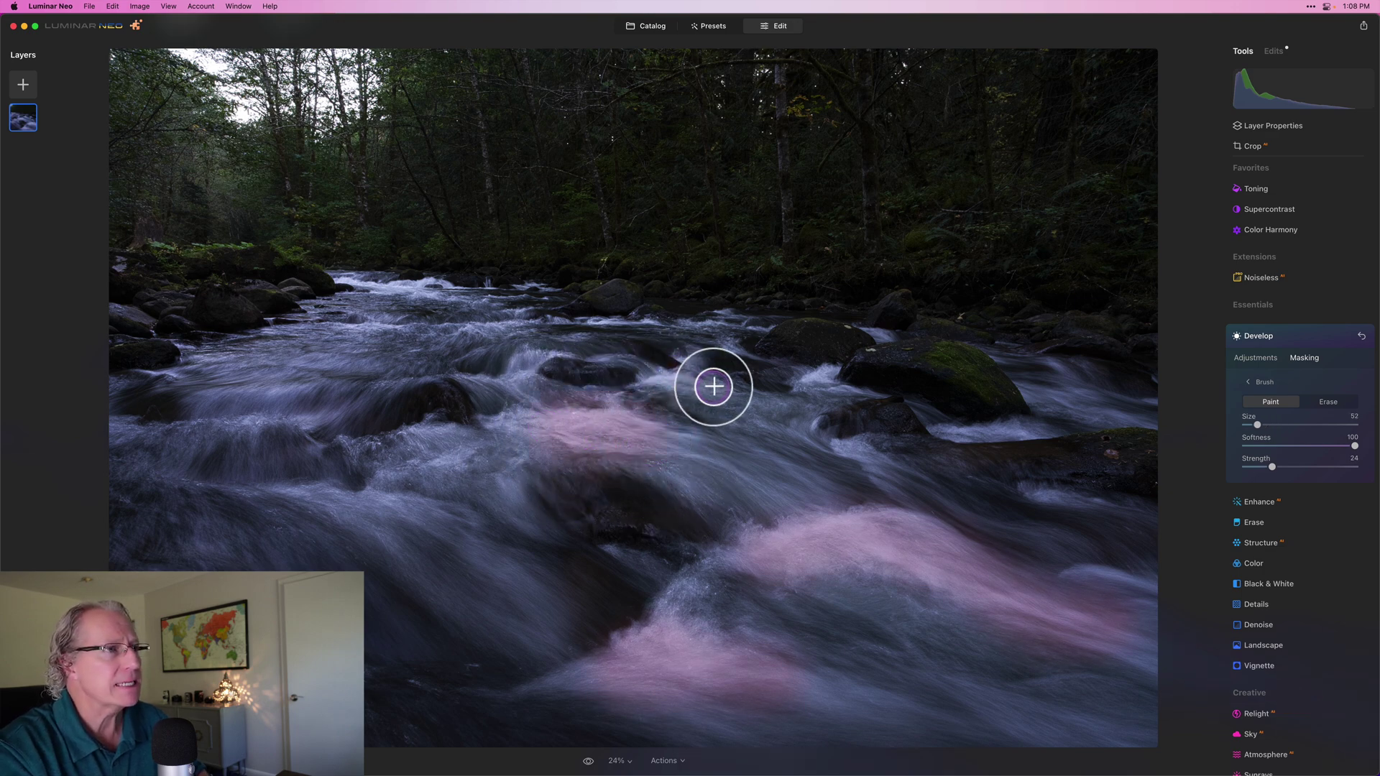
click(713, 387)
click(867, 455)
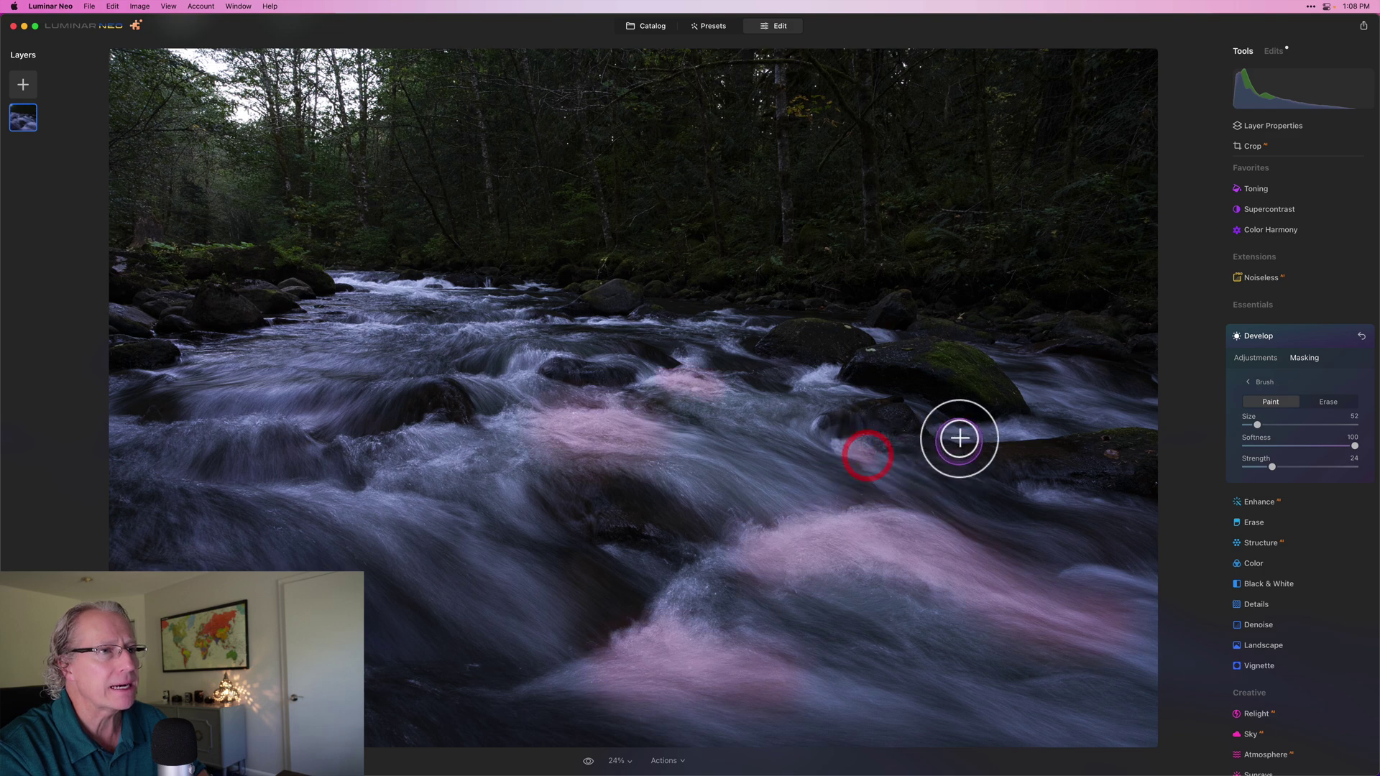
click(1027, 431)
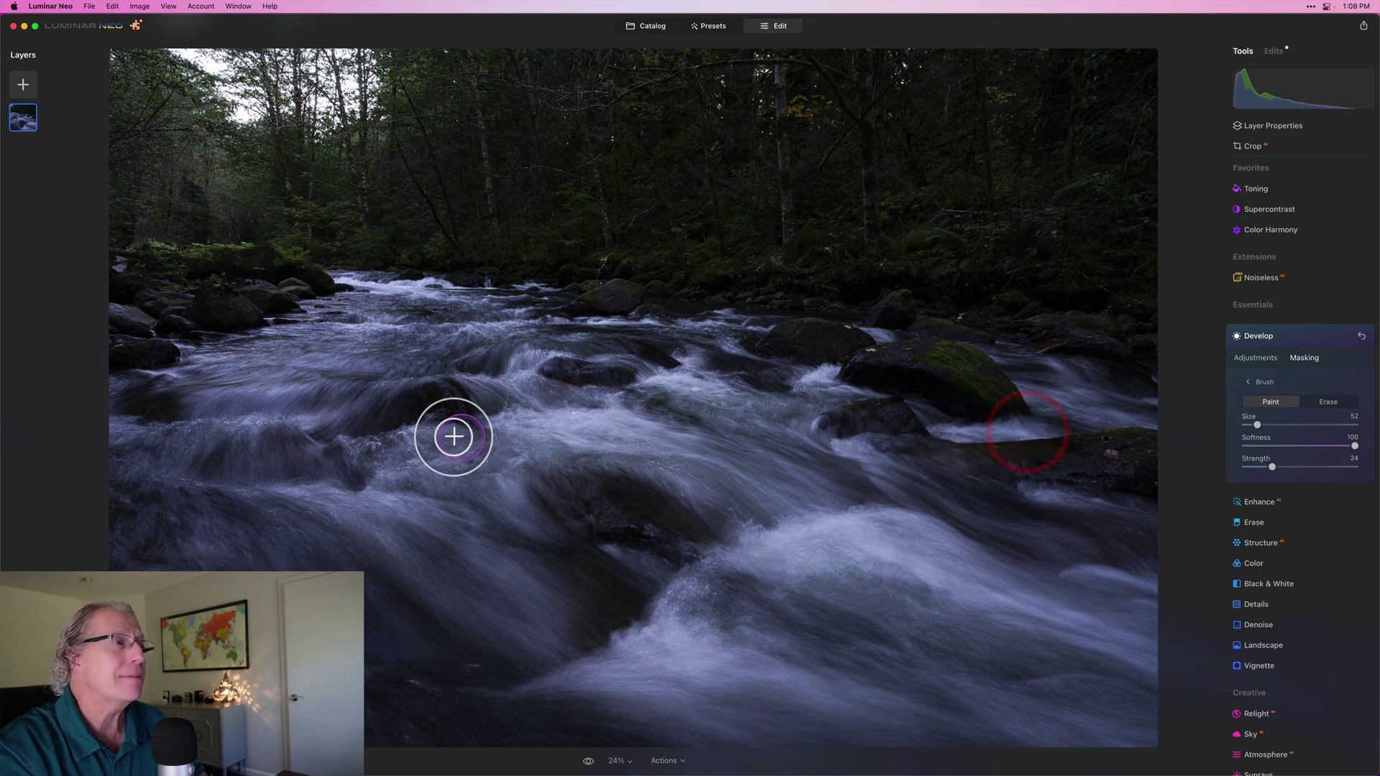
mouse_move(454, 436)
mouse_down()
mouse_move(413, 441)
mouse_move(486, 448)
mouse_up()
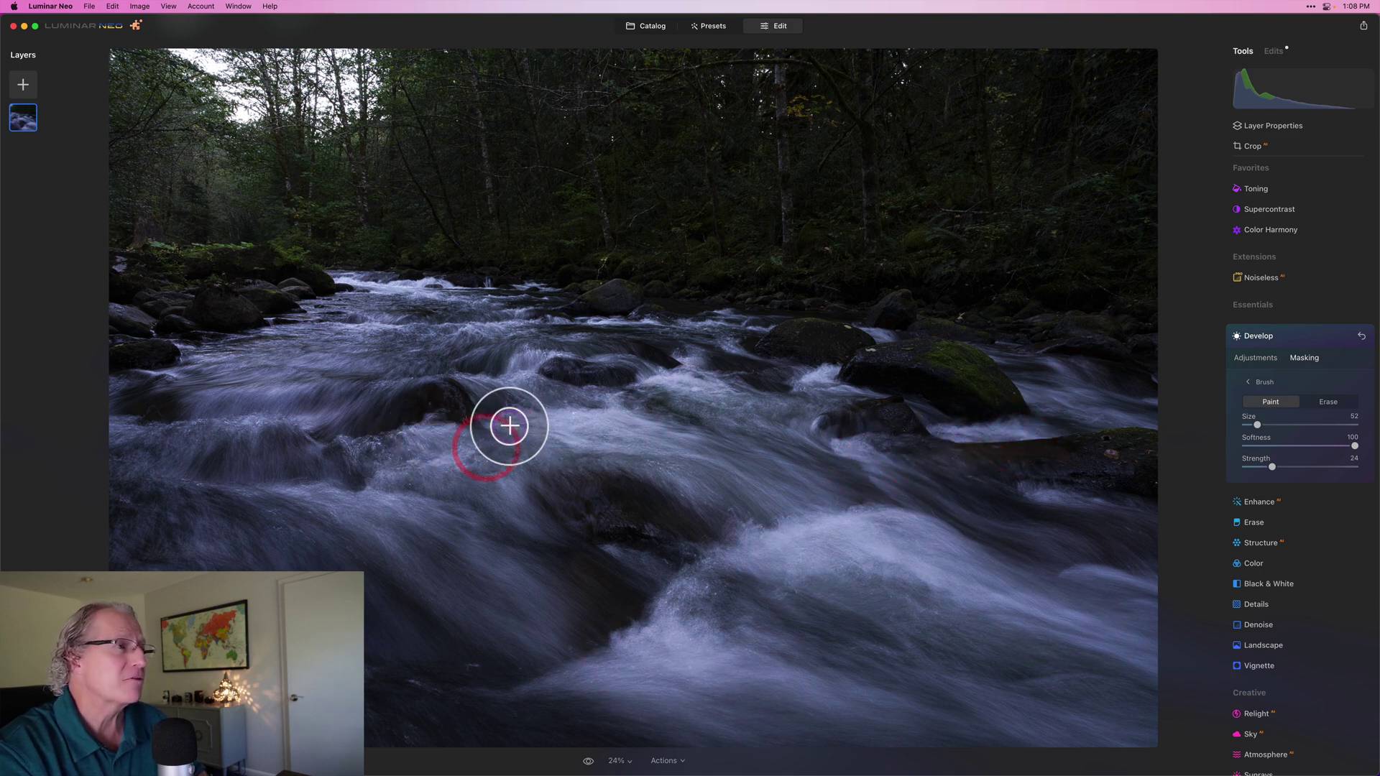
click(510, 424)
click(540, 396)
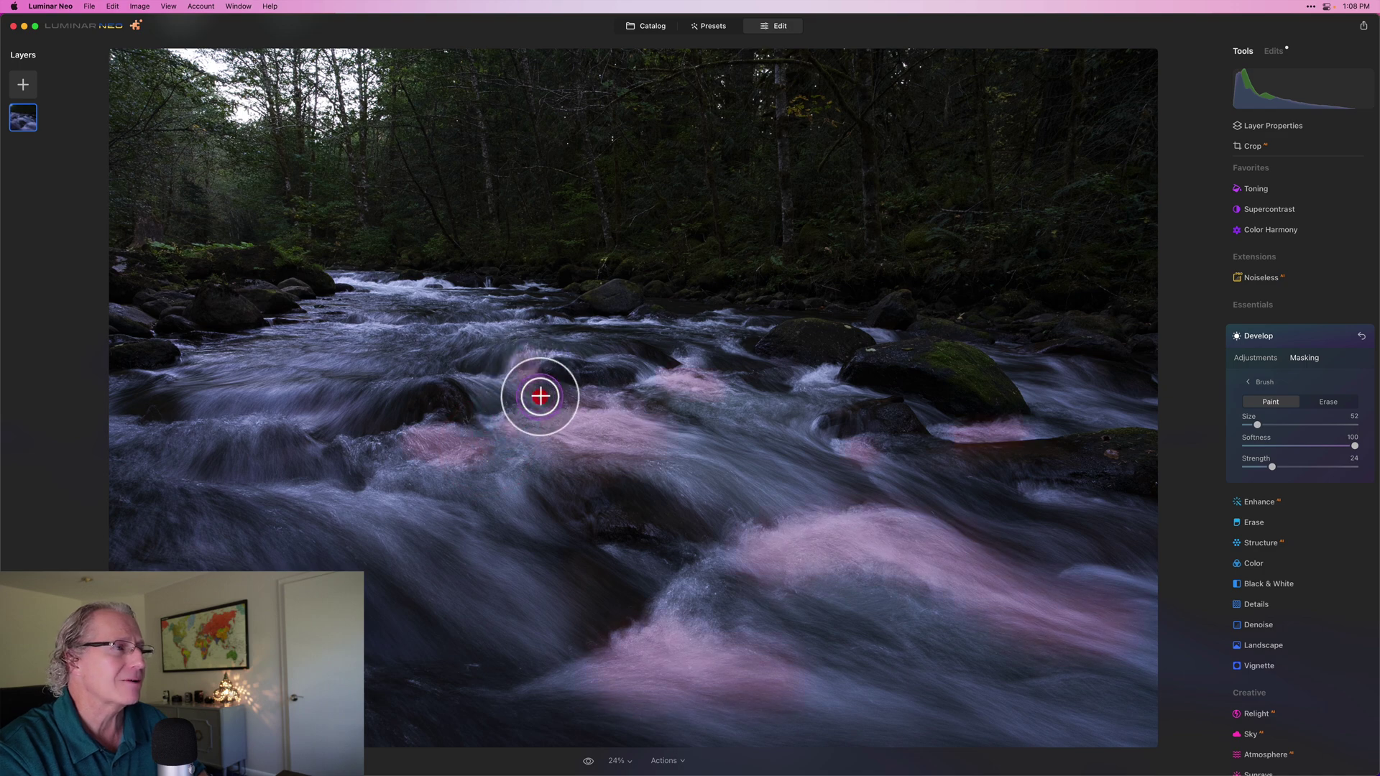
Paint mask over the left-centre, lower-right and lower water
mouse_move(324, 498)
mouse_down()
mouse_move(398, 497)
mouse_move(408, 471)
mouse_move(446, 462)
mouse_up()
click(1006, 612)
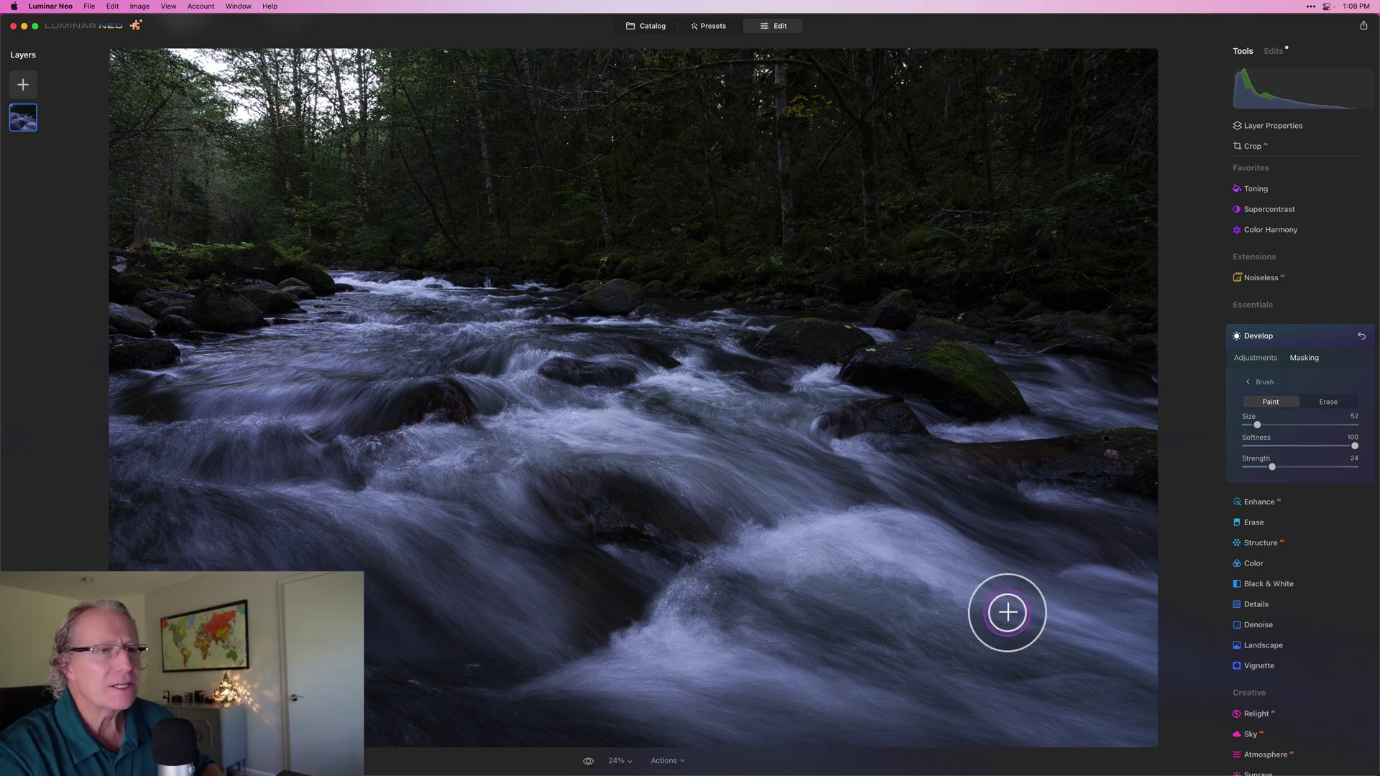
mouse_move(1007, 613)
mouse_down()
mouse_move(1107, 575)
mouse_move(1162, 601)
mouse_move(1135, 602)
mouse_move(1127, 642)
mouse_move(1168, 654)
mouse_move(911, 699)
mouse_move(940, 687)
mouse_move(1137, 742)
mouse_move(1004, 696)
mouse_up()
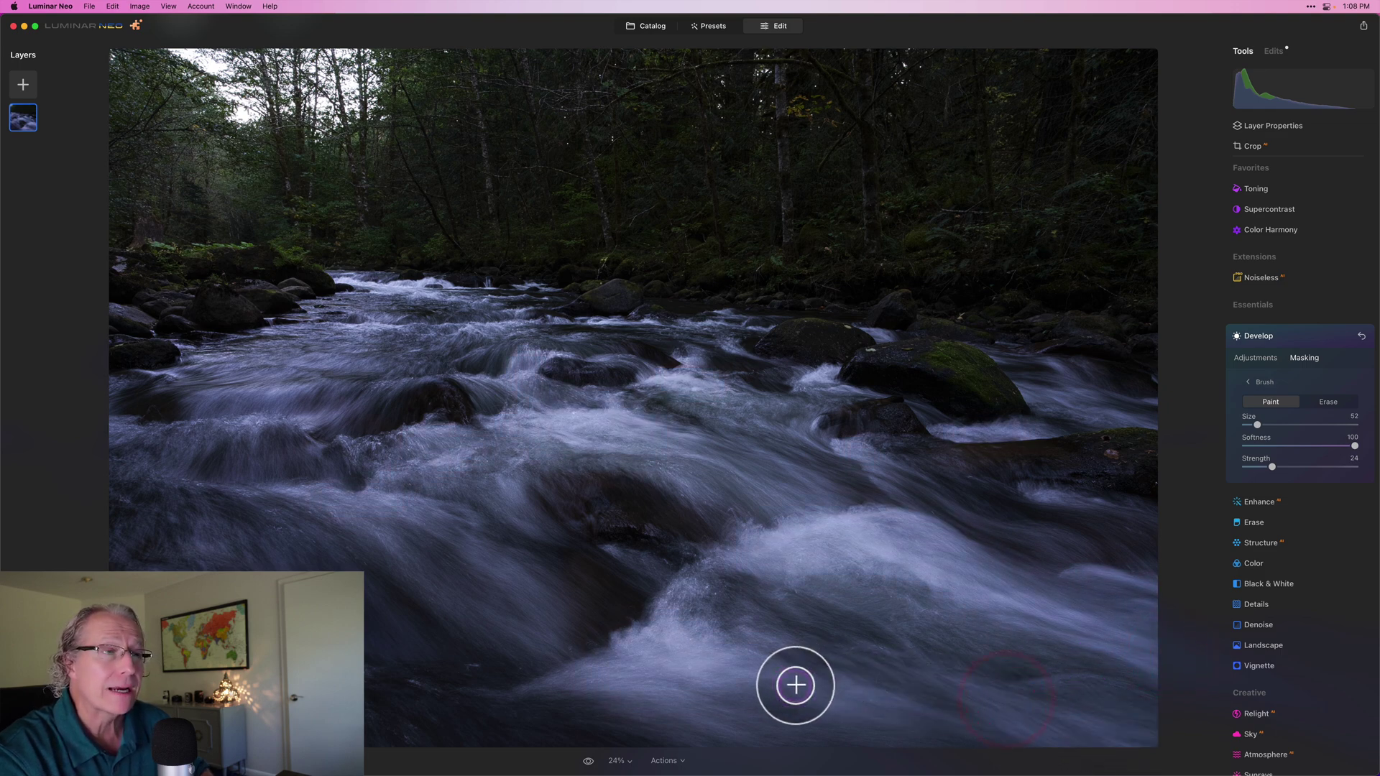
drag(795, 685, 870, 699)
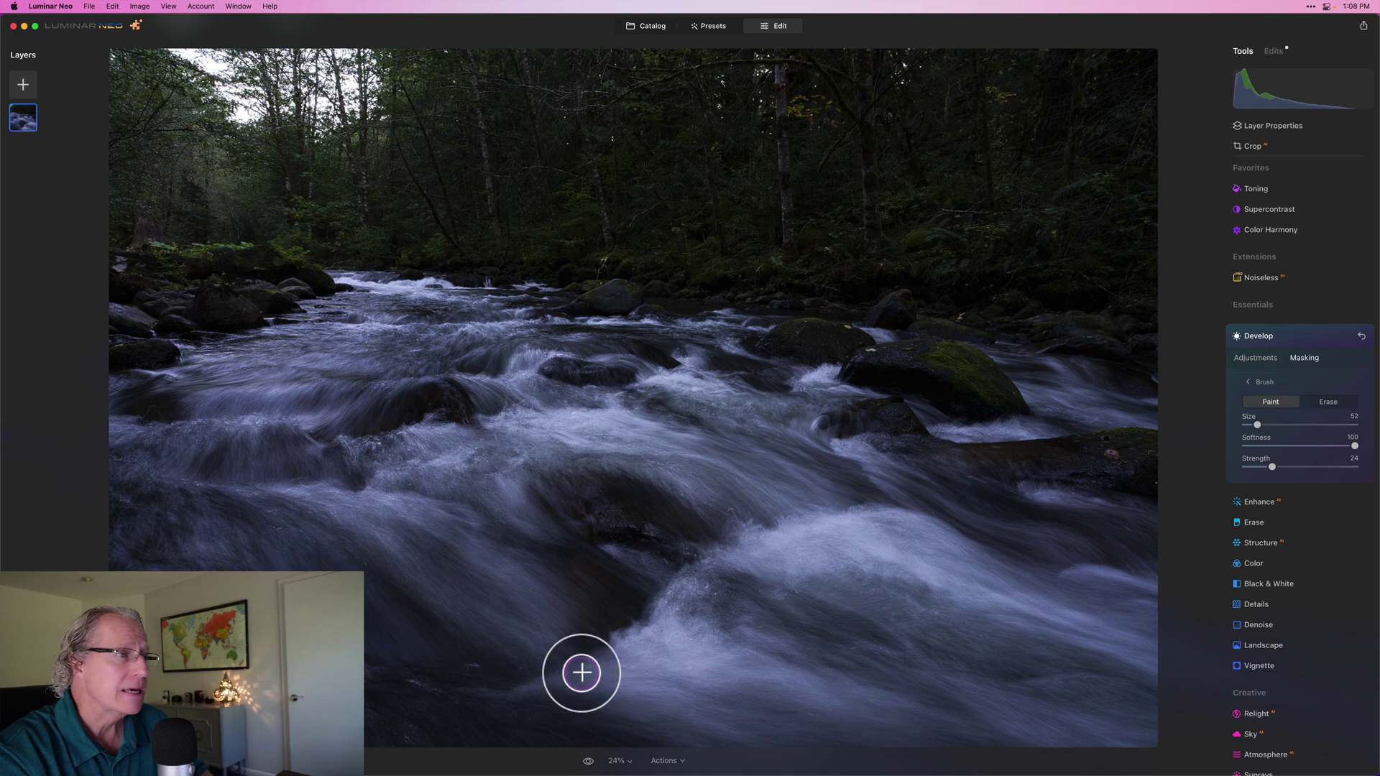
mouse_move(581, 673)
mouse_down()
mouse_move(572, 683)
mouse_move(668, 699)
mouse_move(730, 730)
mouse_up()
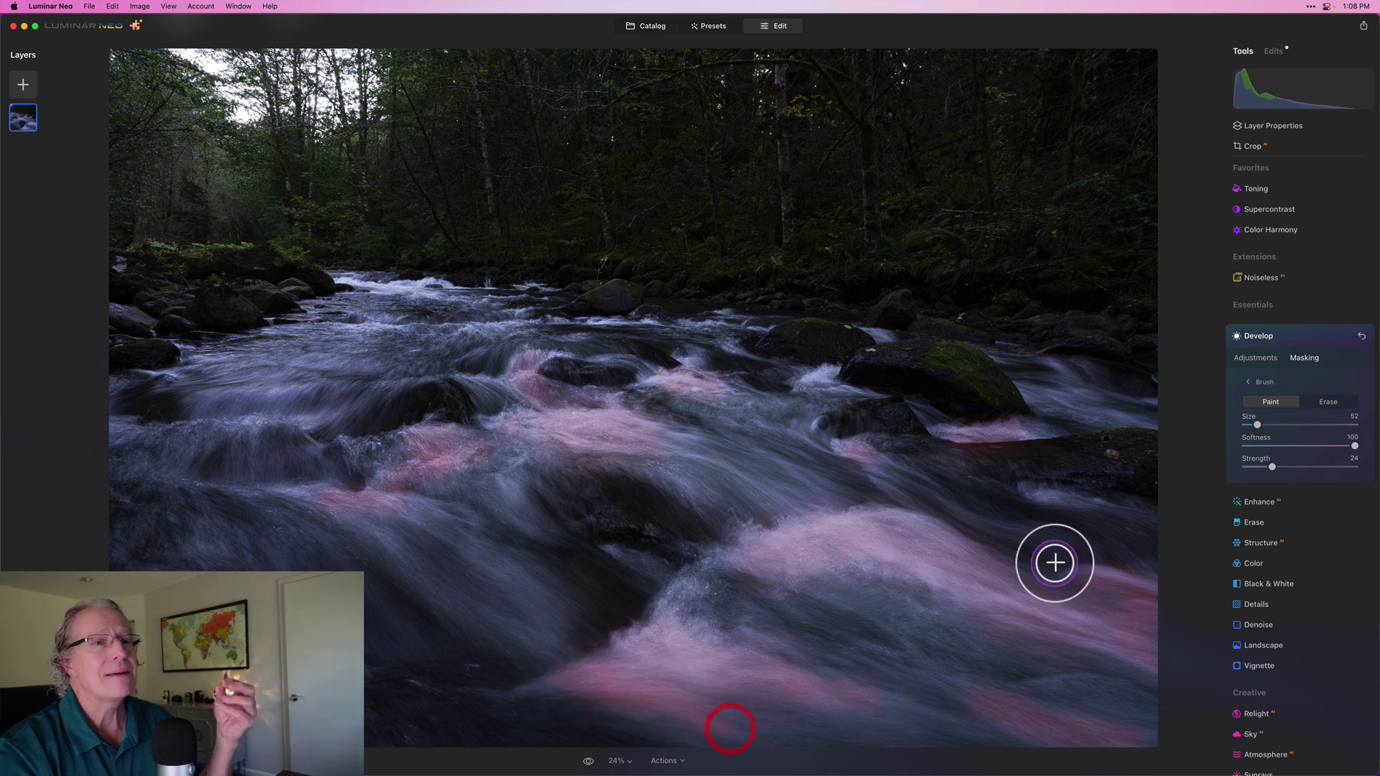
Raise the Develop Exposure on the masked water to 1.00
click(1262, 356)
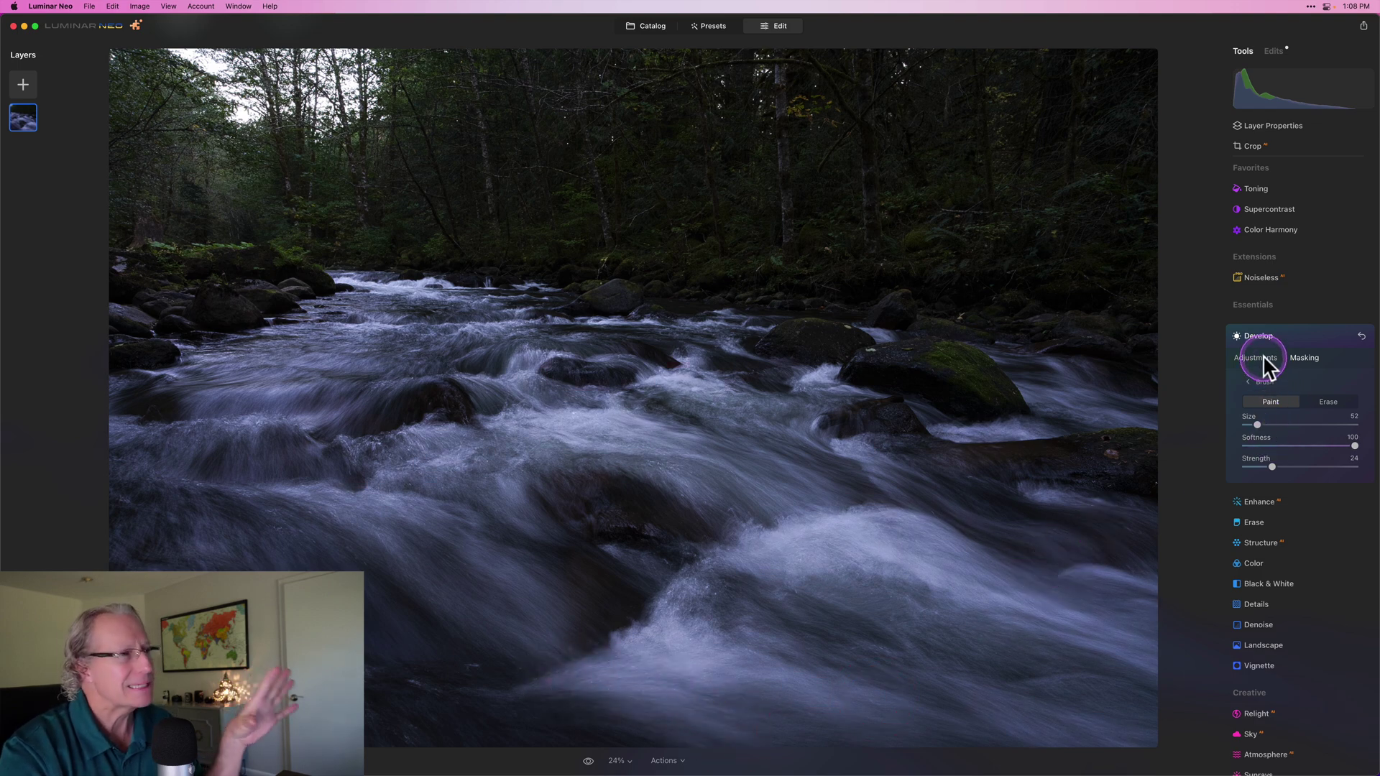
click(1300, 410)
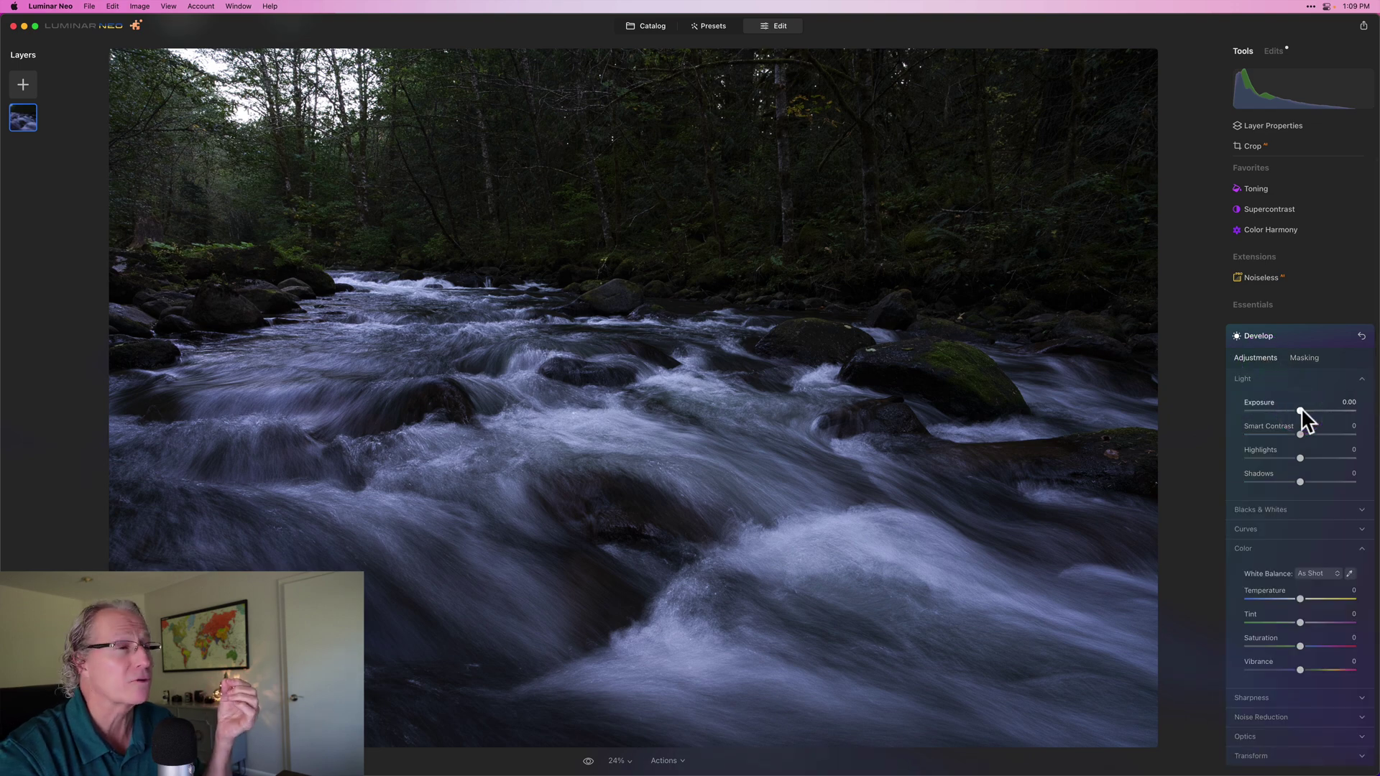
mouse_move(1301, 407)
mouse_down()
mouse_move(1344, 402)
mouse_move(1313, 406)
mouse_up()
double_click(1312, 407)
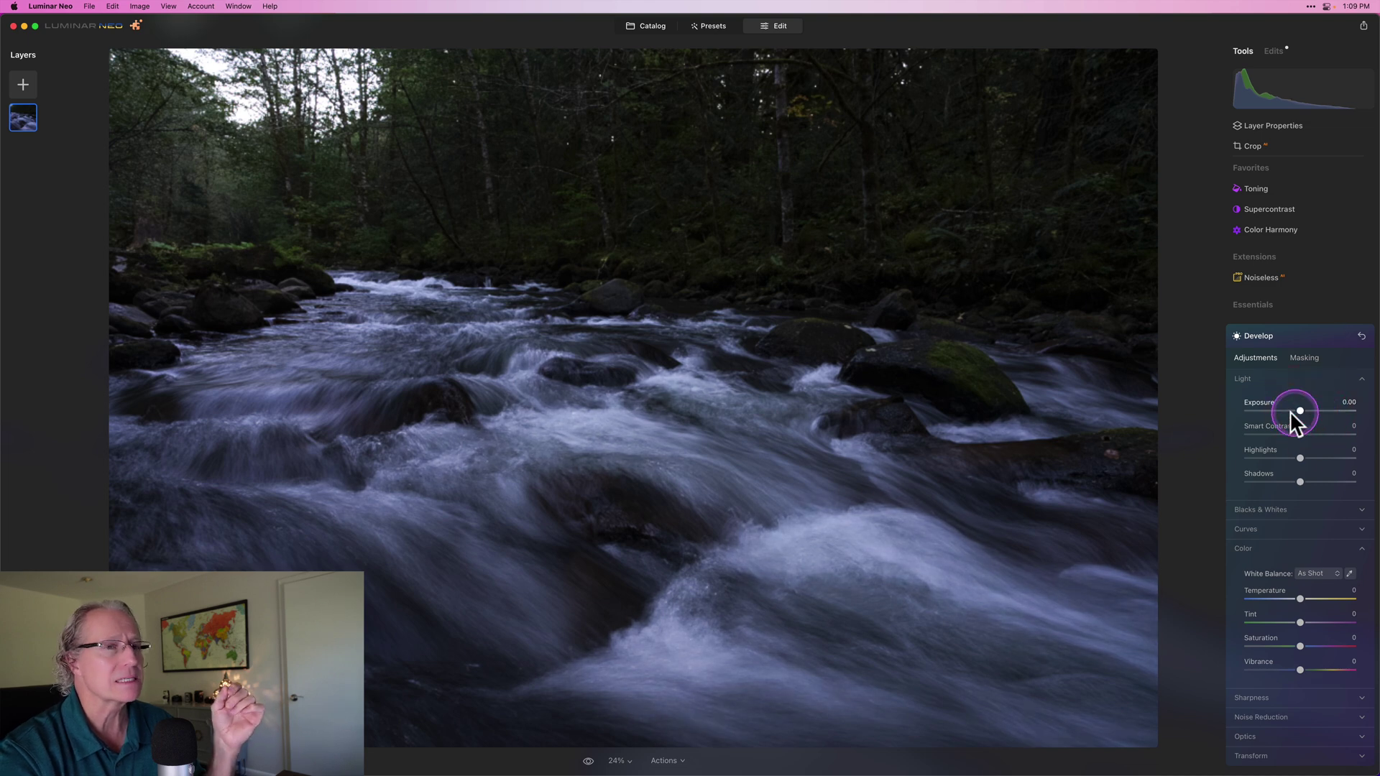
drag(1301, 408, 1305, 408)
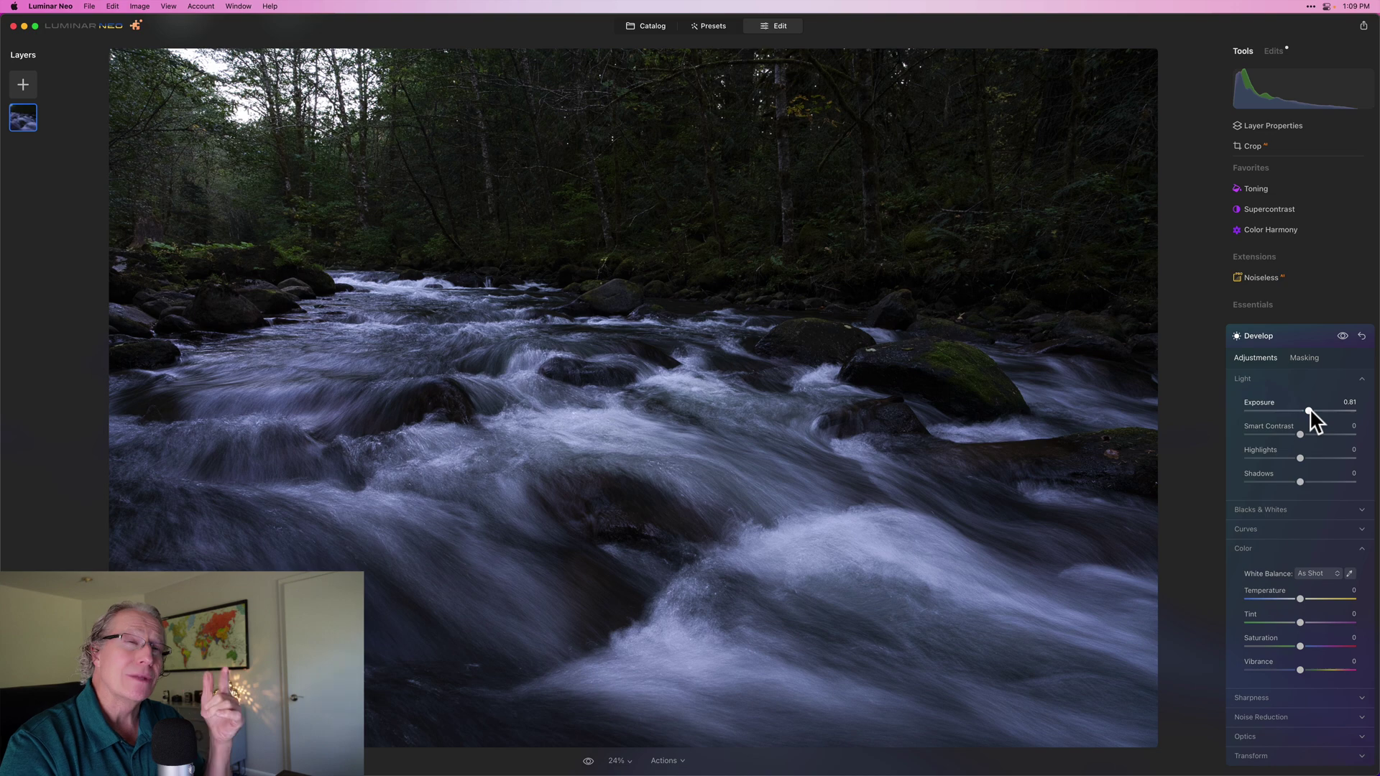
click(1304, 389)
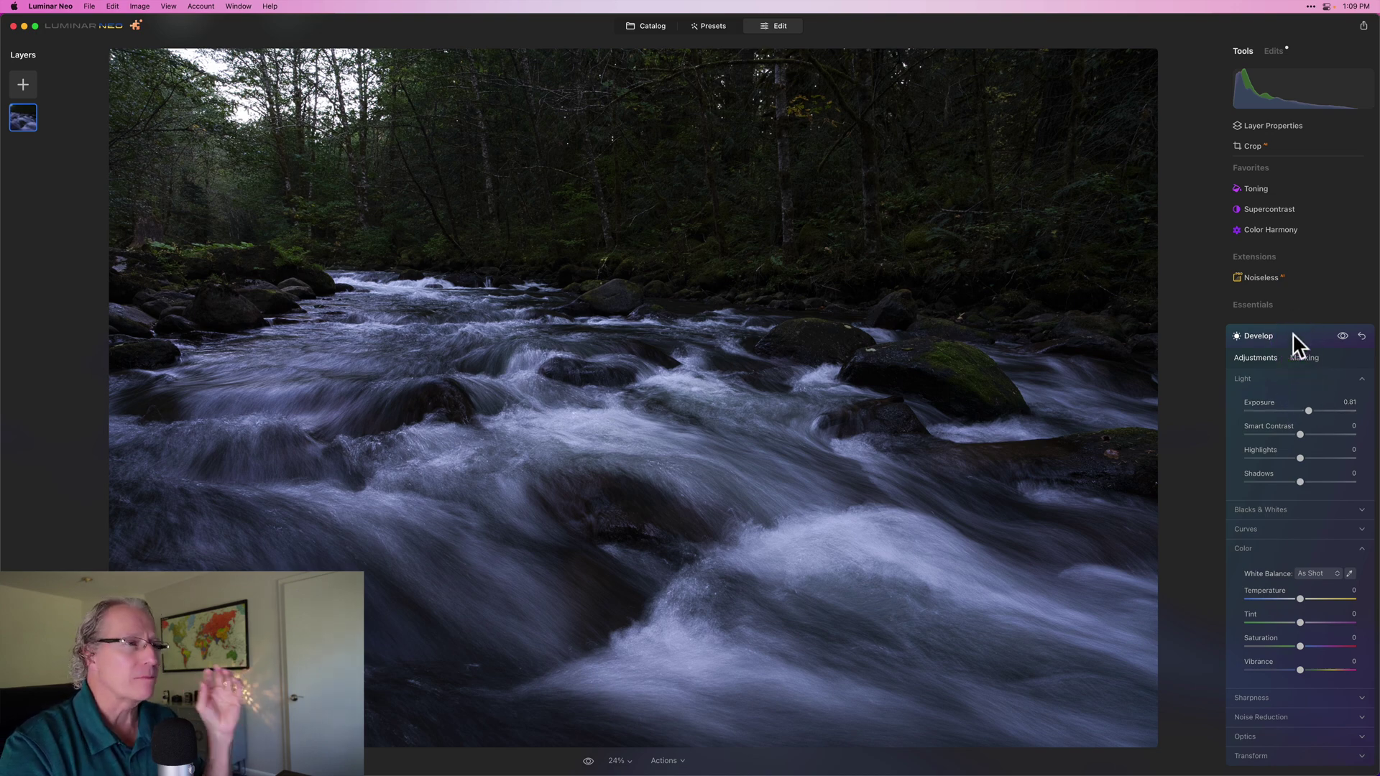
click(1308, 409)
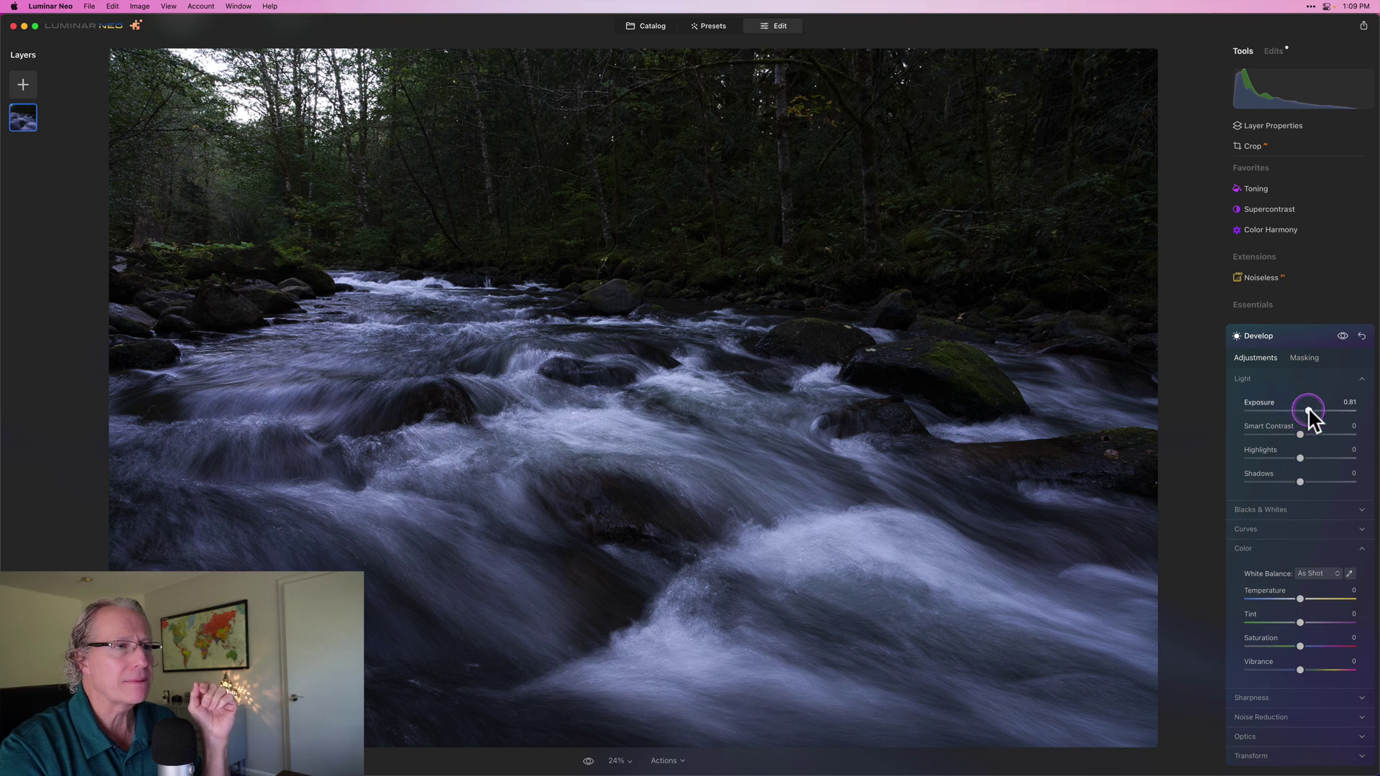
drag(1308, 407, 1309, 407)
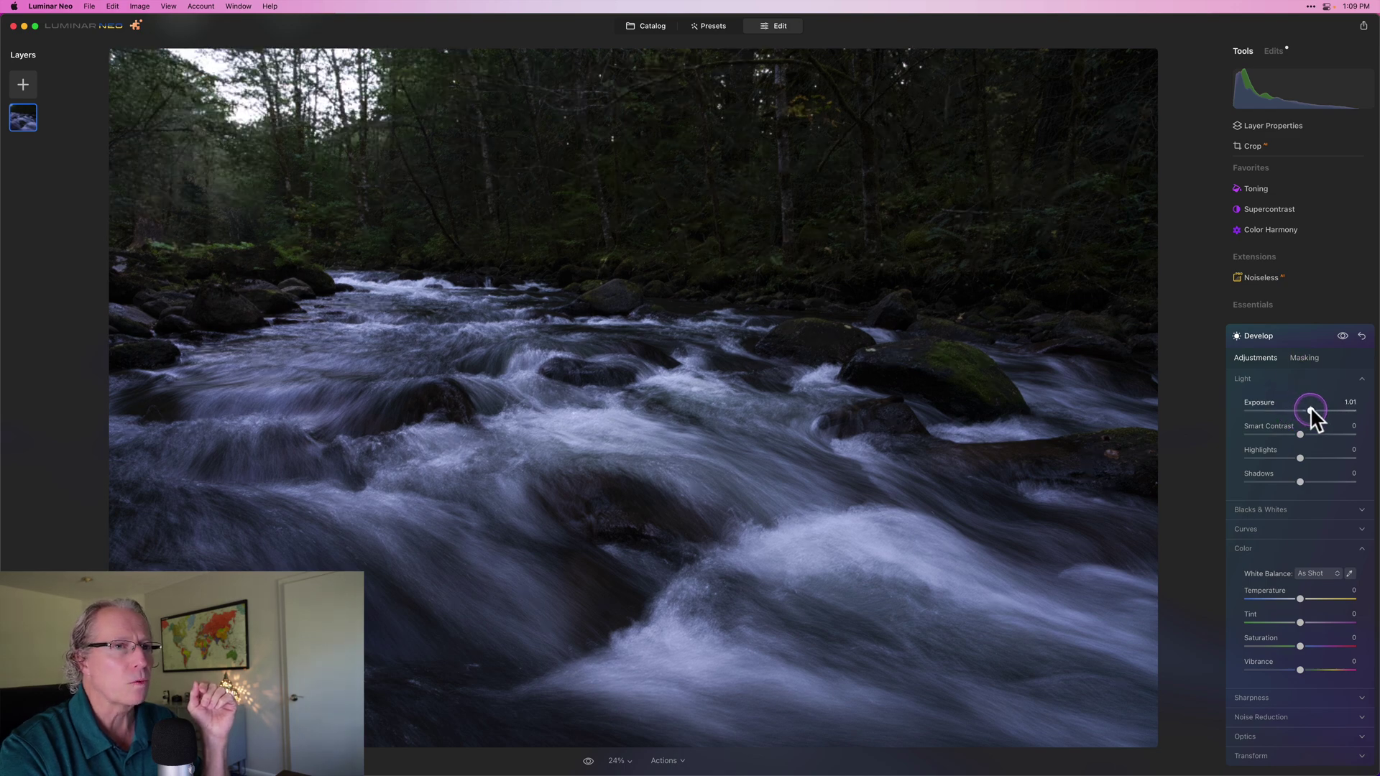
drag(1310, 407, 1309, 407)
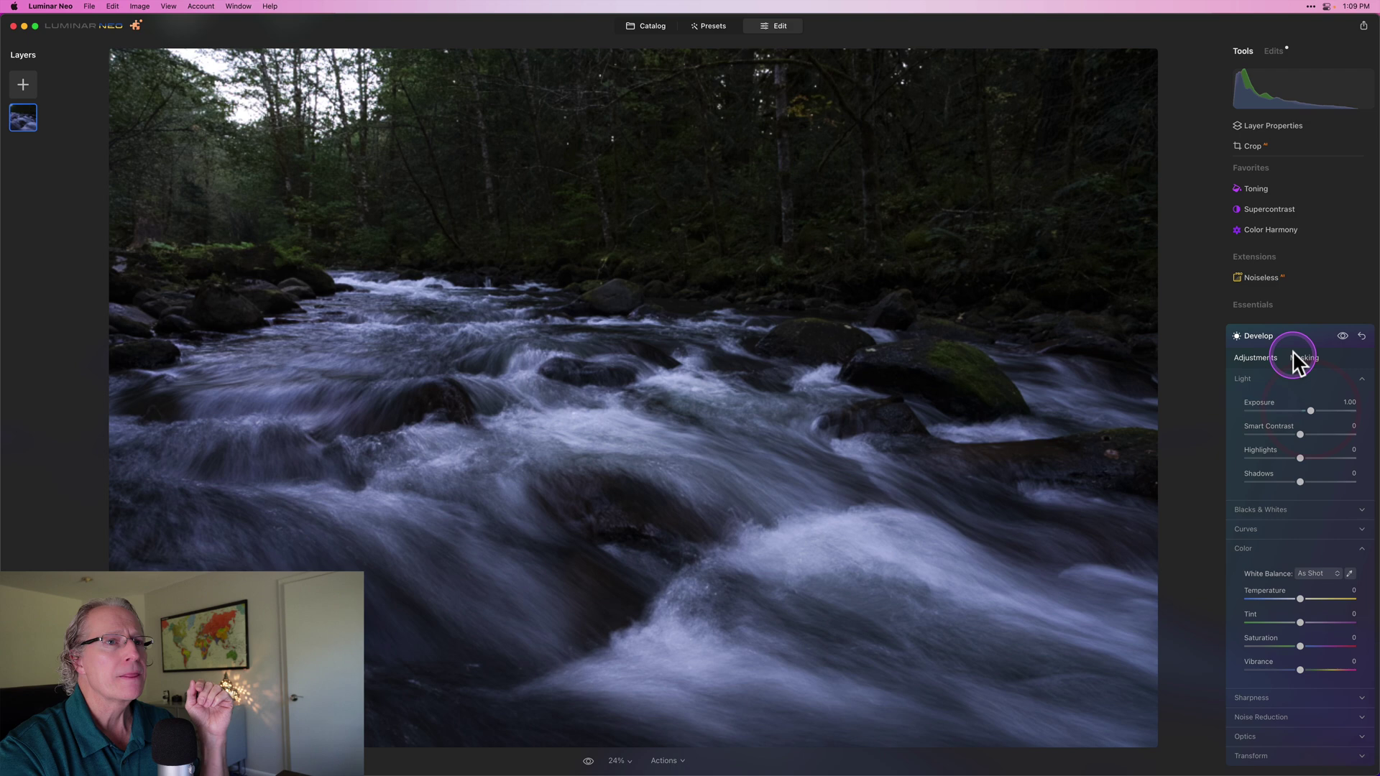
Start a fresh Develop edit with a Brush mask at Strength 15
click(1290, 337)
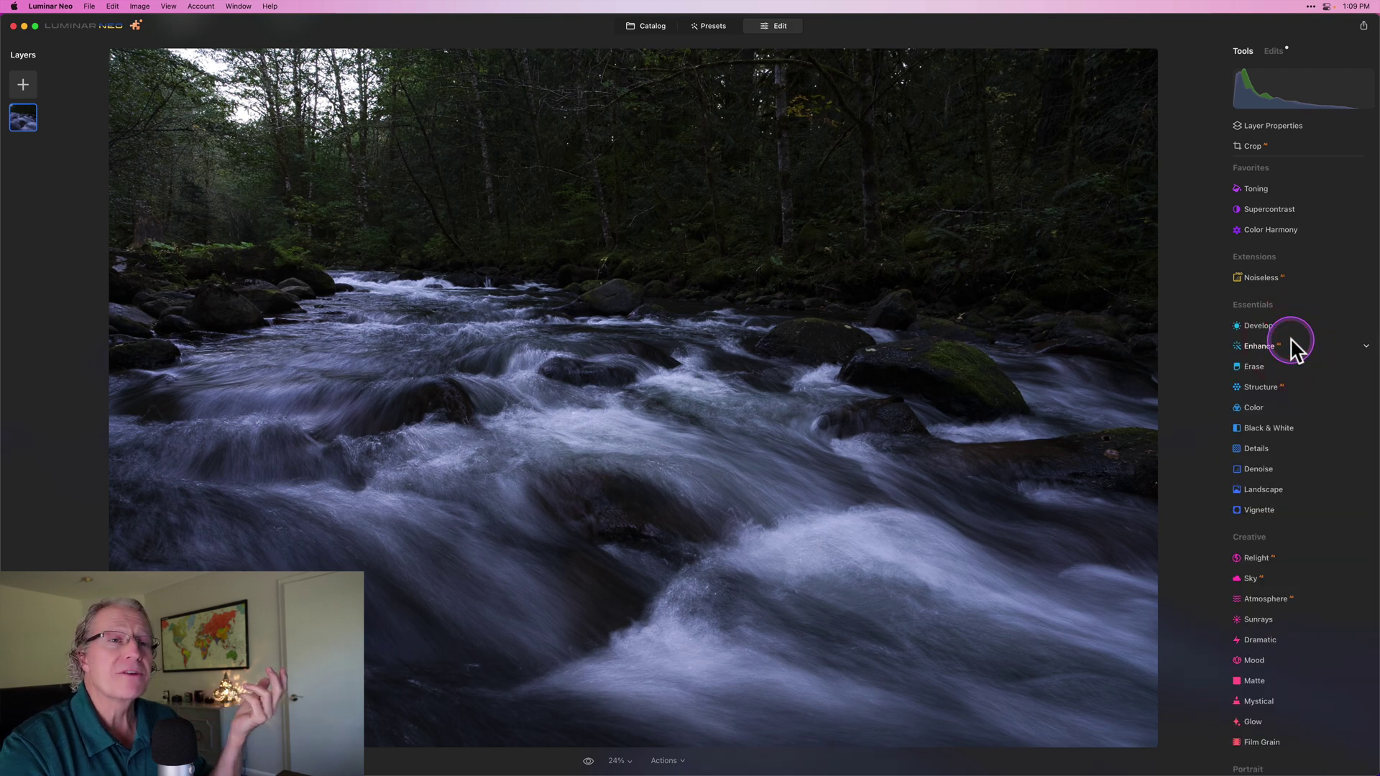
click(1275, 323)
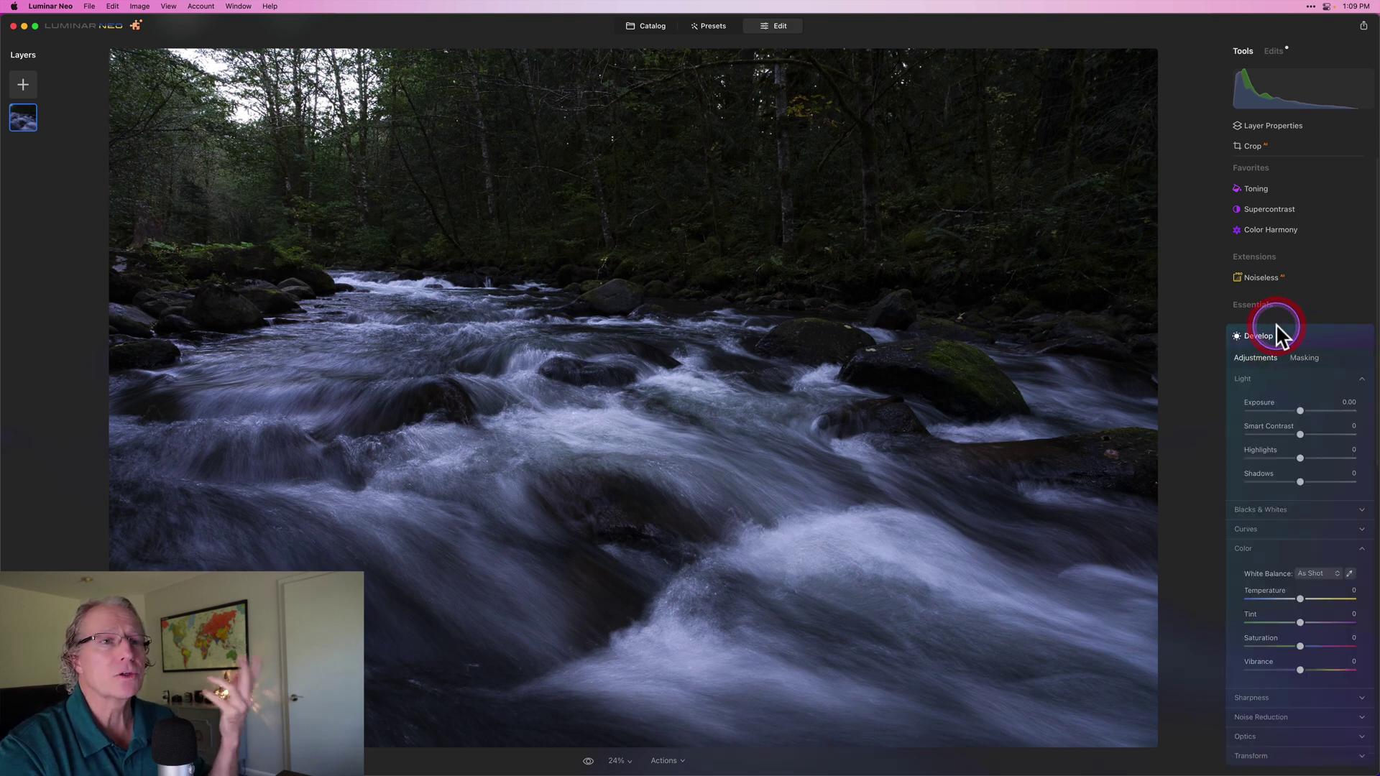
click(1304, 357)
click(1264, 384)
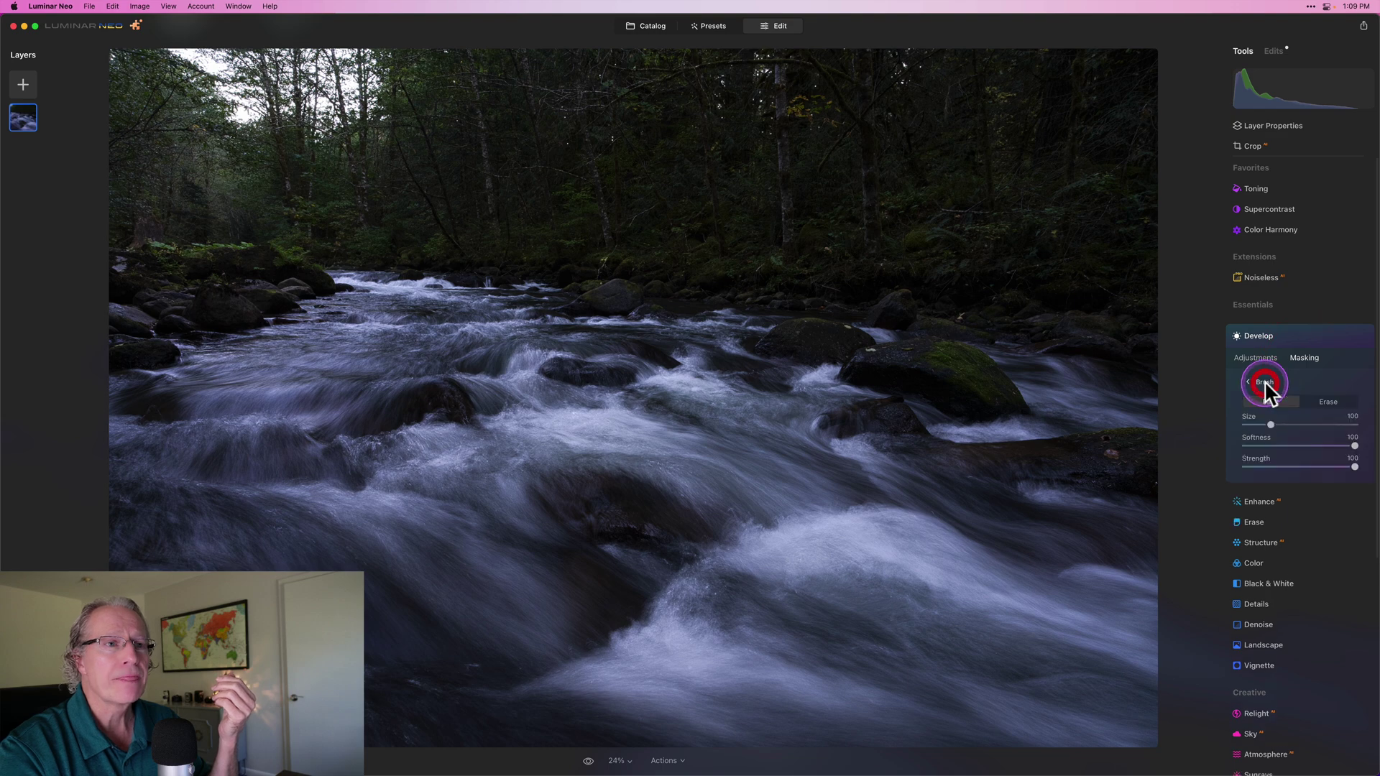
click(1258, 462)
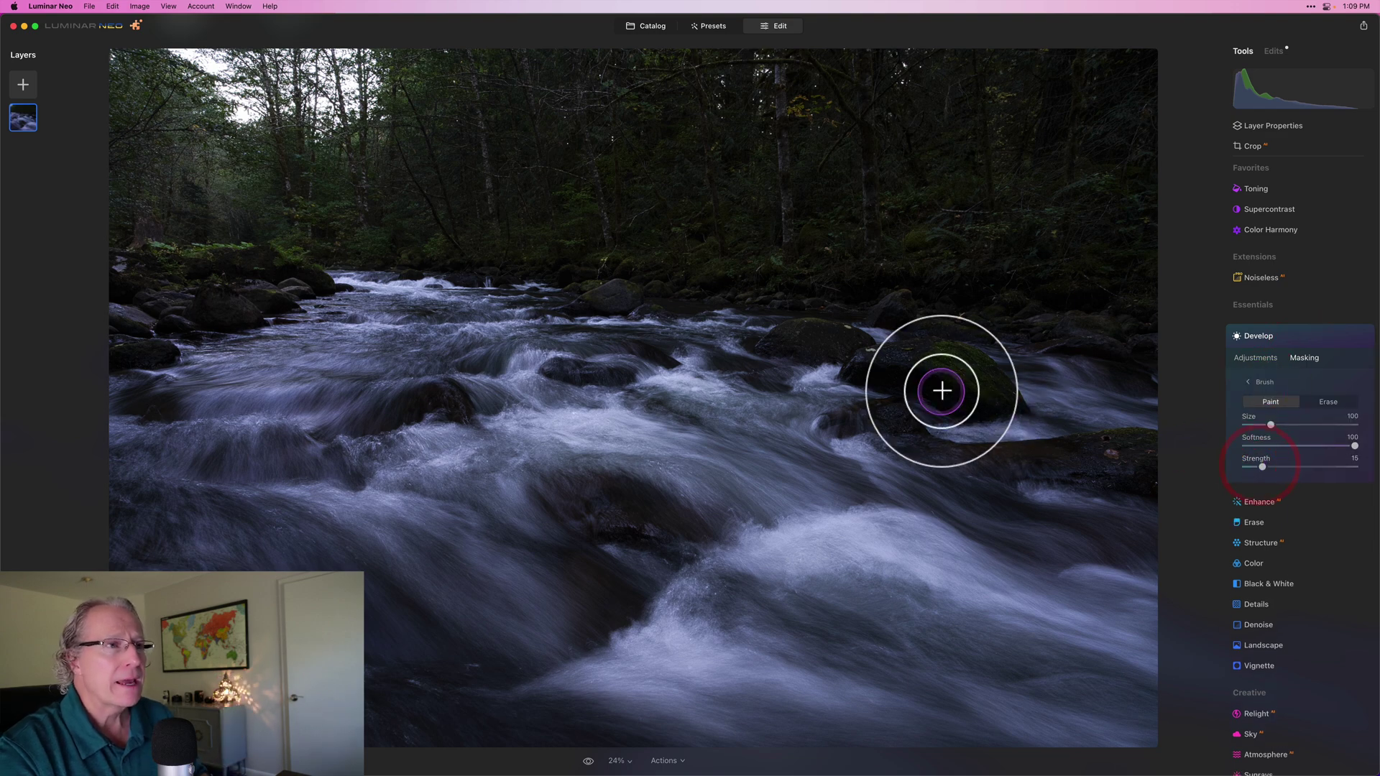
Mask the right-side rocks, central water and, at size 148, the lower-left water
mouse_move(939, 391)
mouse_down()
mouse_move(848, 425)
mouse_move(893, 418)
mouse_move(916, 444)
mouse_move(966, 460)
mouse_move(1157, 452)
mouse_up()
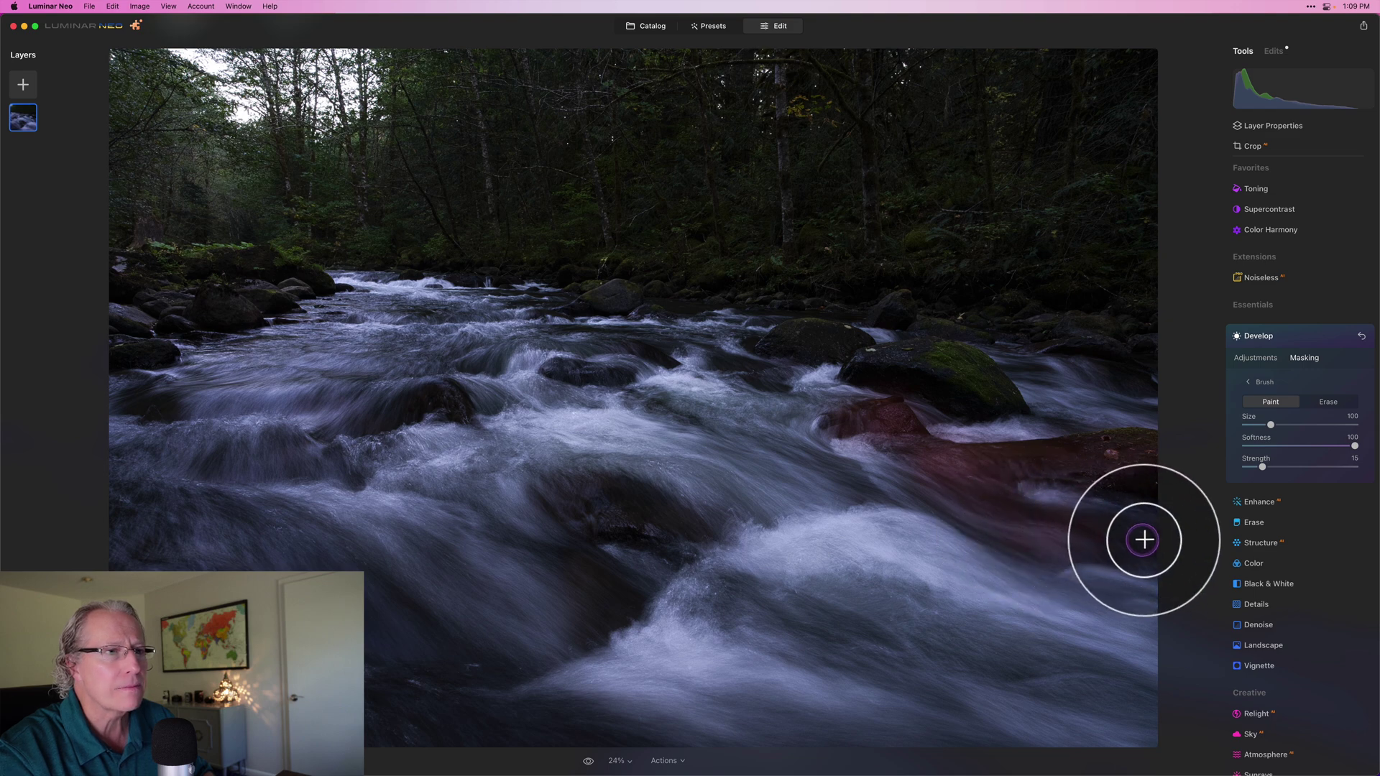
click(933, 482)
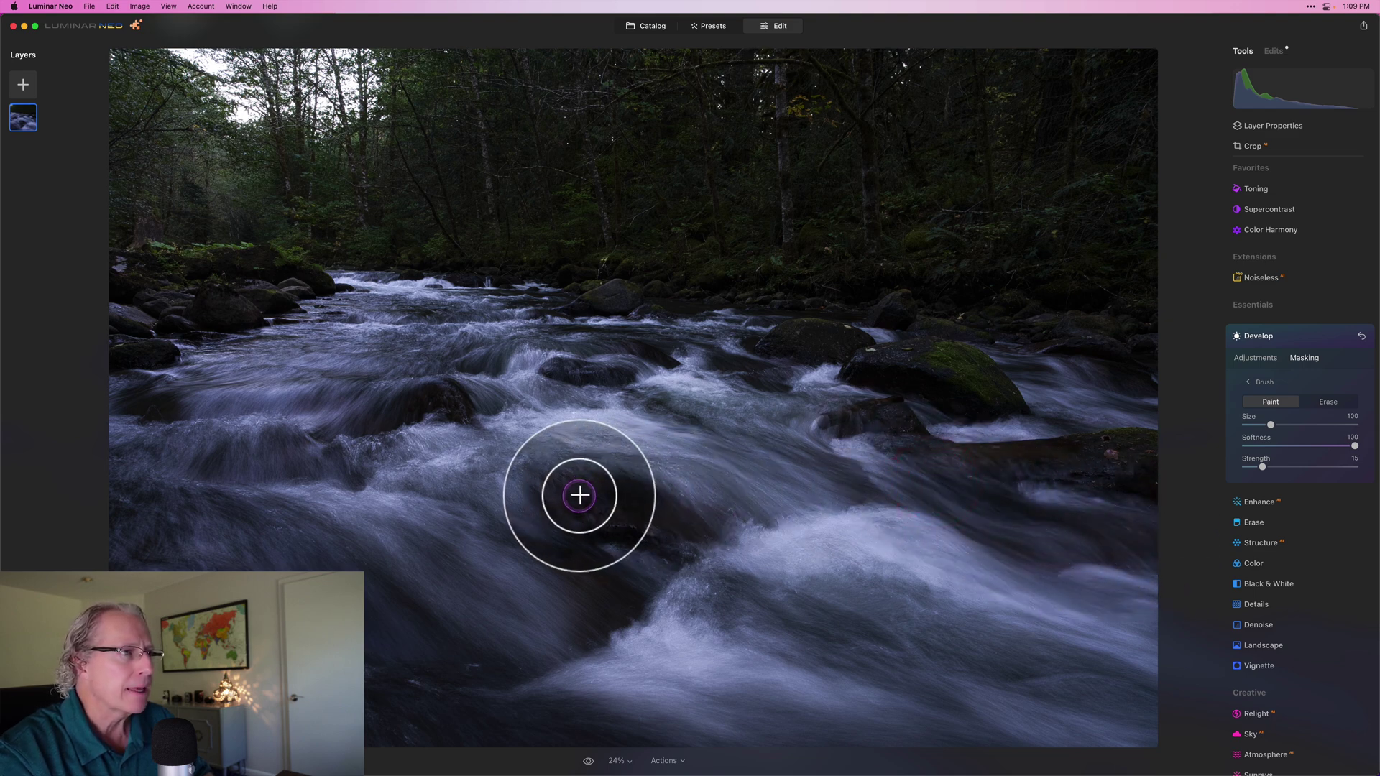
mouse_move(579, 493)
mouse_down()
mouse_move(681, 519)
mouse_move(601, 499)
mouse_move(637, 521)
mouse_move(625, 596)
mouse_move(587, 634)
mouse_move(621, 588)
mouse_move(592, 626)
mouse_up()
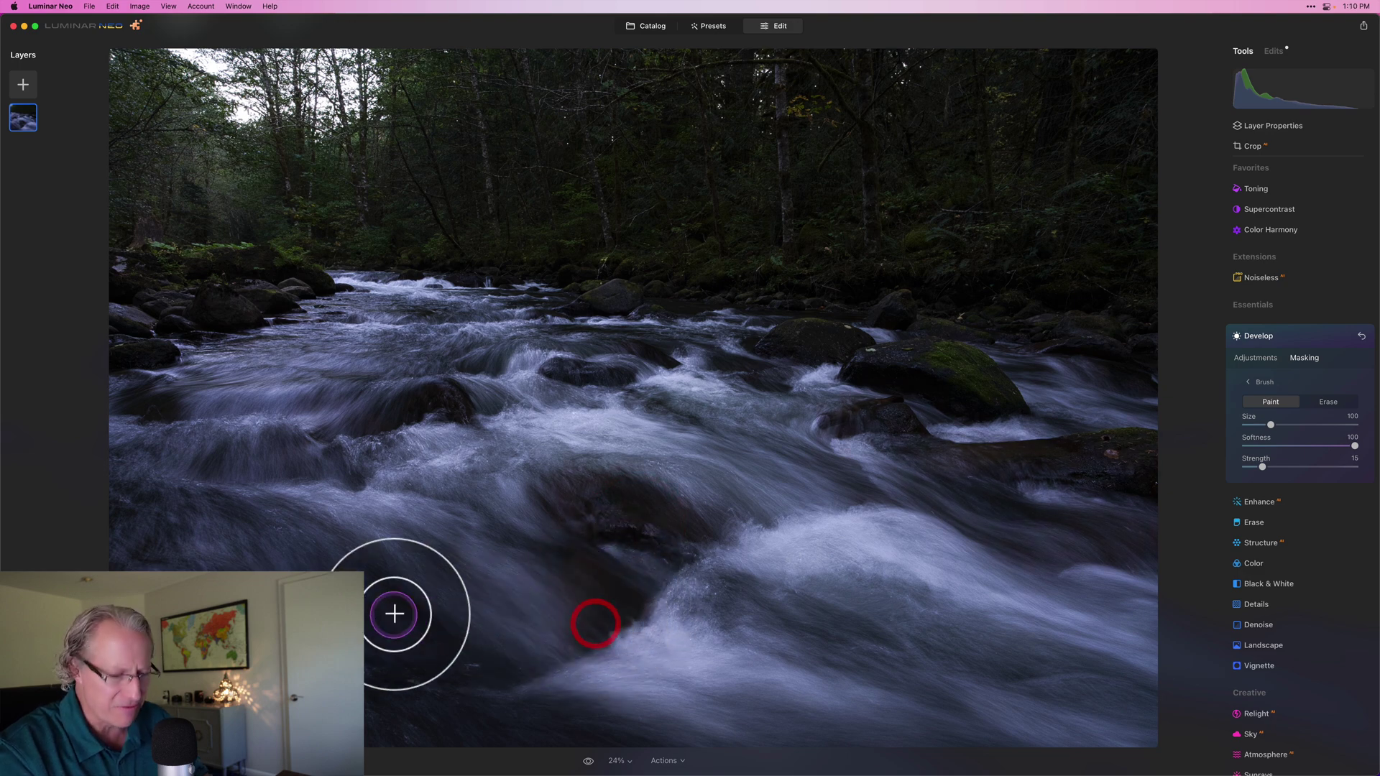
key(bracketright)
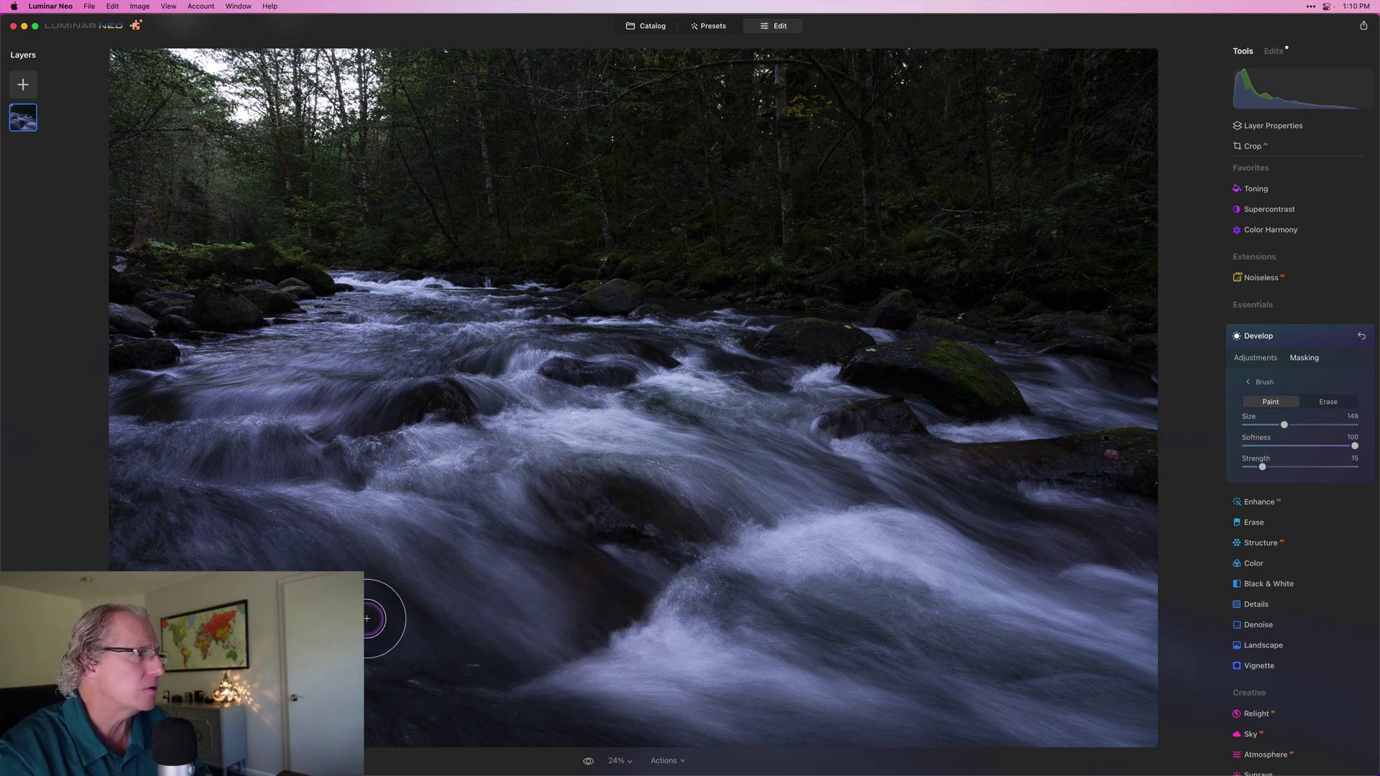
mouse_move(370, 617)
mouse_down()
mouse_move(472, 695)
mouse_move(455, 724)
mouse_move(589, 740)
mouse_move(308, 701)
mouse_move(336, 692)
mouse_move(293, 607)
mouse_move(210, 611)
mouse_move(144, 672)
mouse_move(301, 698)
mouse_move(159, 612)
mouse_move(121, 698)
mouse_move(121, 736)
mouse_move(251, 761)
mouse_move(310, 756)
mouse_move(139, 704)
mouse_move(155, 487)
mouse_move(296, 452)
mouse_move(188, 455)
mouse_move(104, 479)
mouse_move(193, 532)
mouse_move(298, 548)
mouse_move(161, 527)
mouse_move(143, 616)
mouse_up()
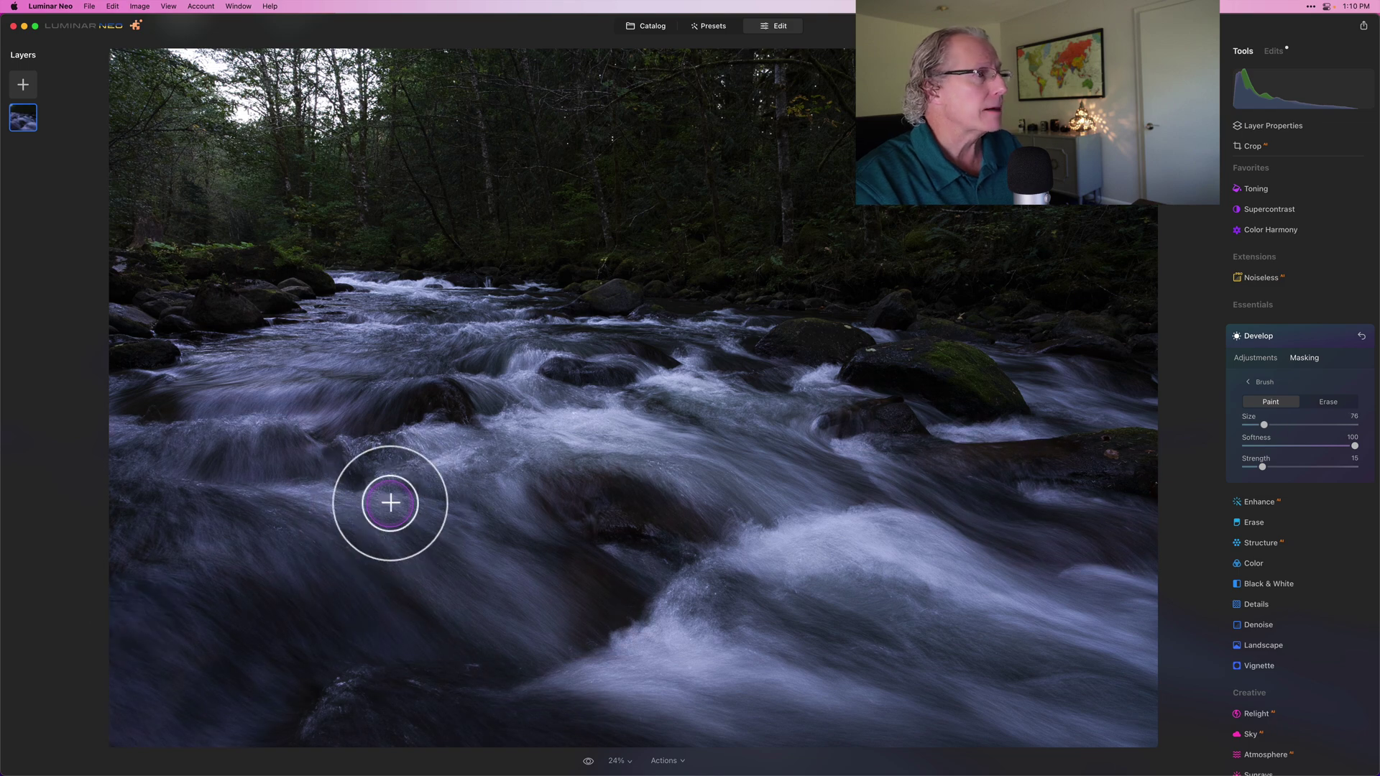
Set the brush back to size 52 and mask the upper water
key(bracketleft)
key(bracketleft)
key(bracketleft)
key(bracketleft)
key(bracketleft)
key(bracketleft)
key(bracketright)
key(bracketright)
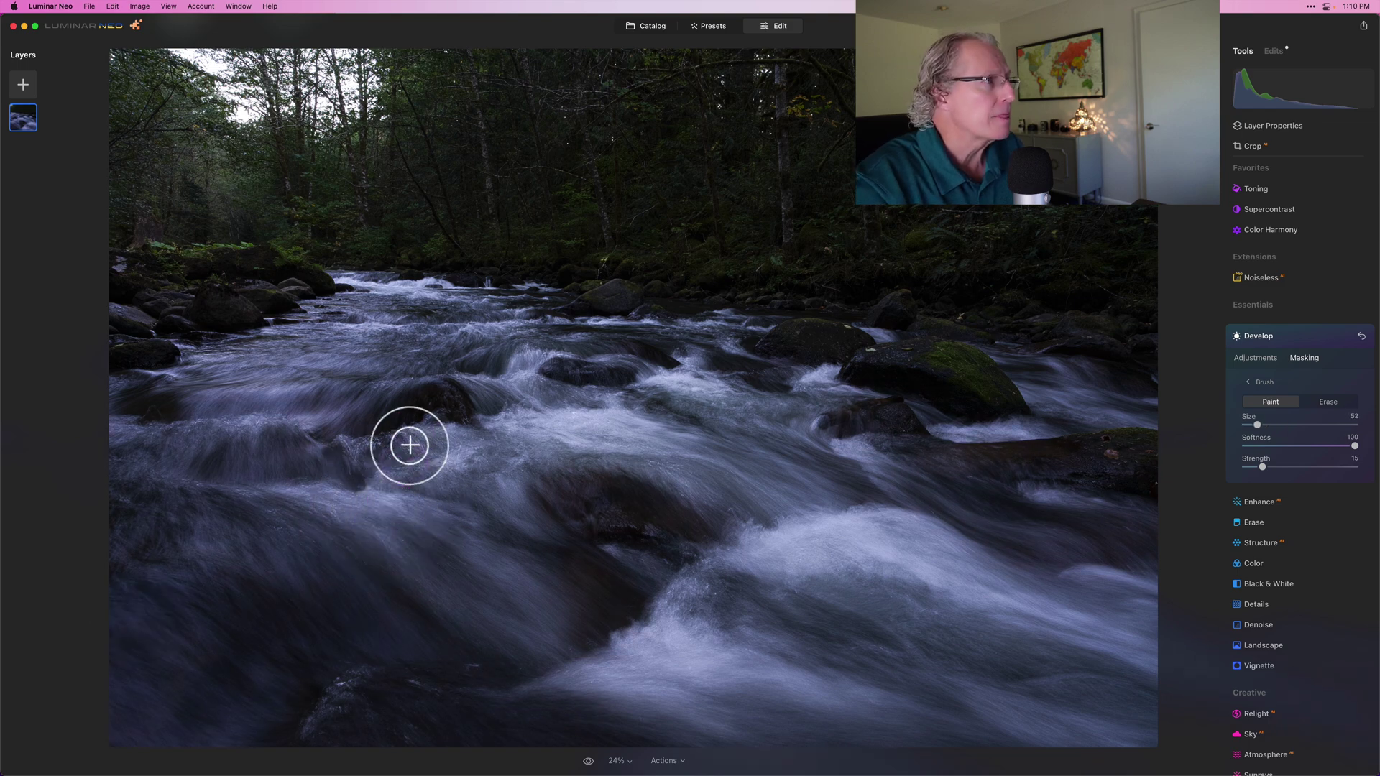
mouse_move(413, 444)
mouse_down()
mouse_move(457, 400)
mouse_move(324, 436)
mouse_up()
drag(561, 371, 619, 373)
drag(728, 363, 767, 383)
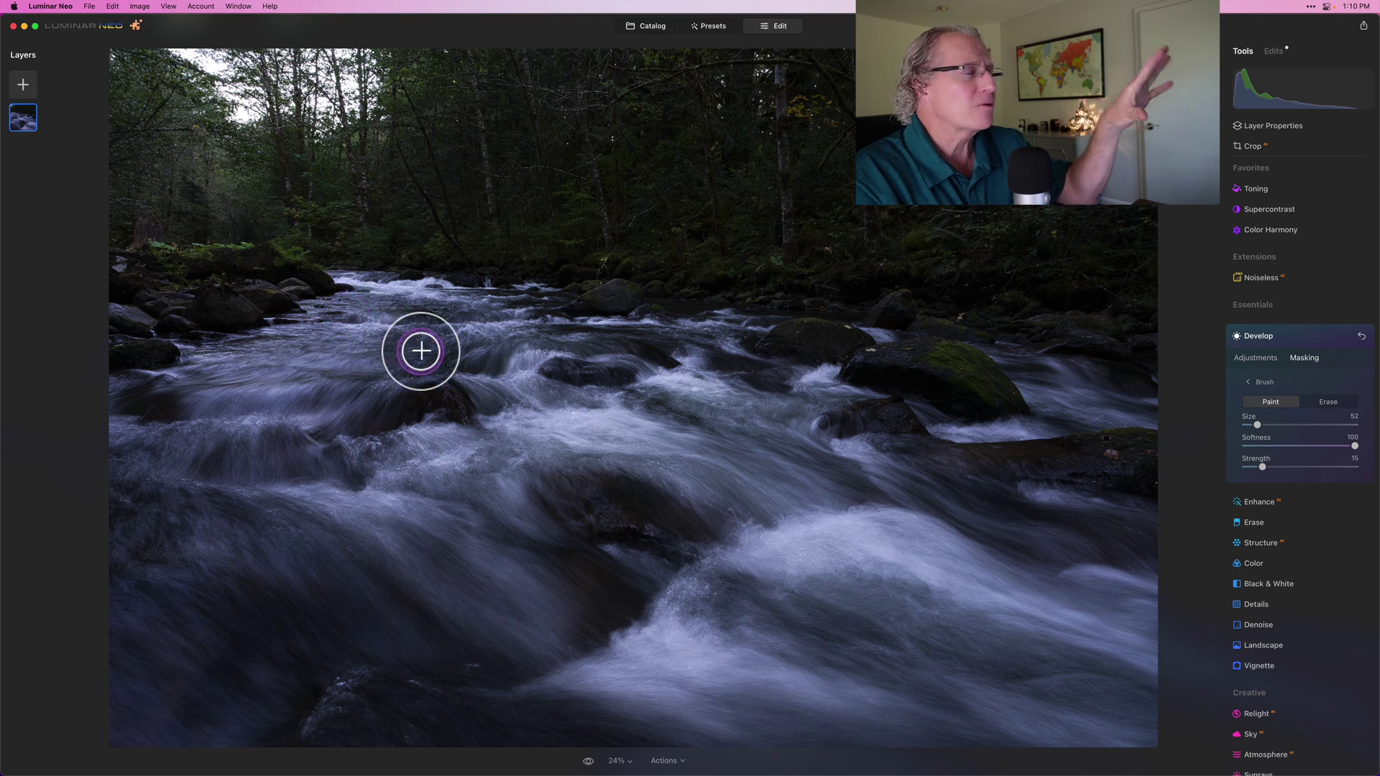
drag(416, 348, 424, 354)
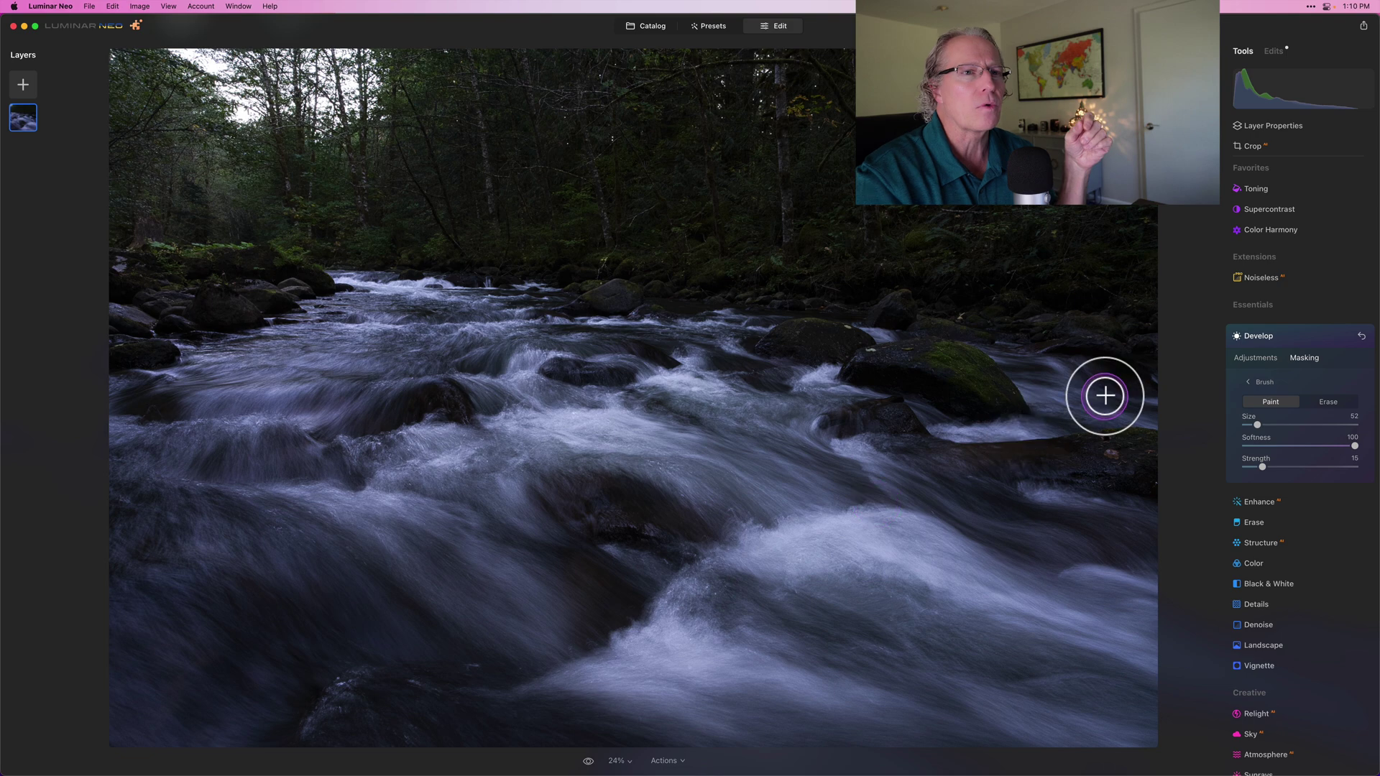
Pull the masked Develop Exposure down to -3.22 and compare with Develop off
click(1252, 353)
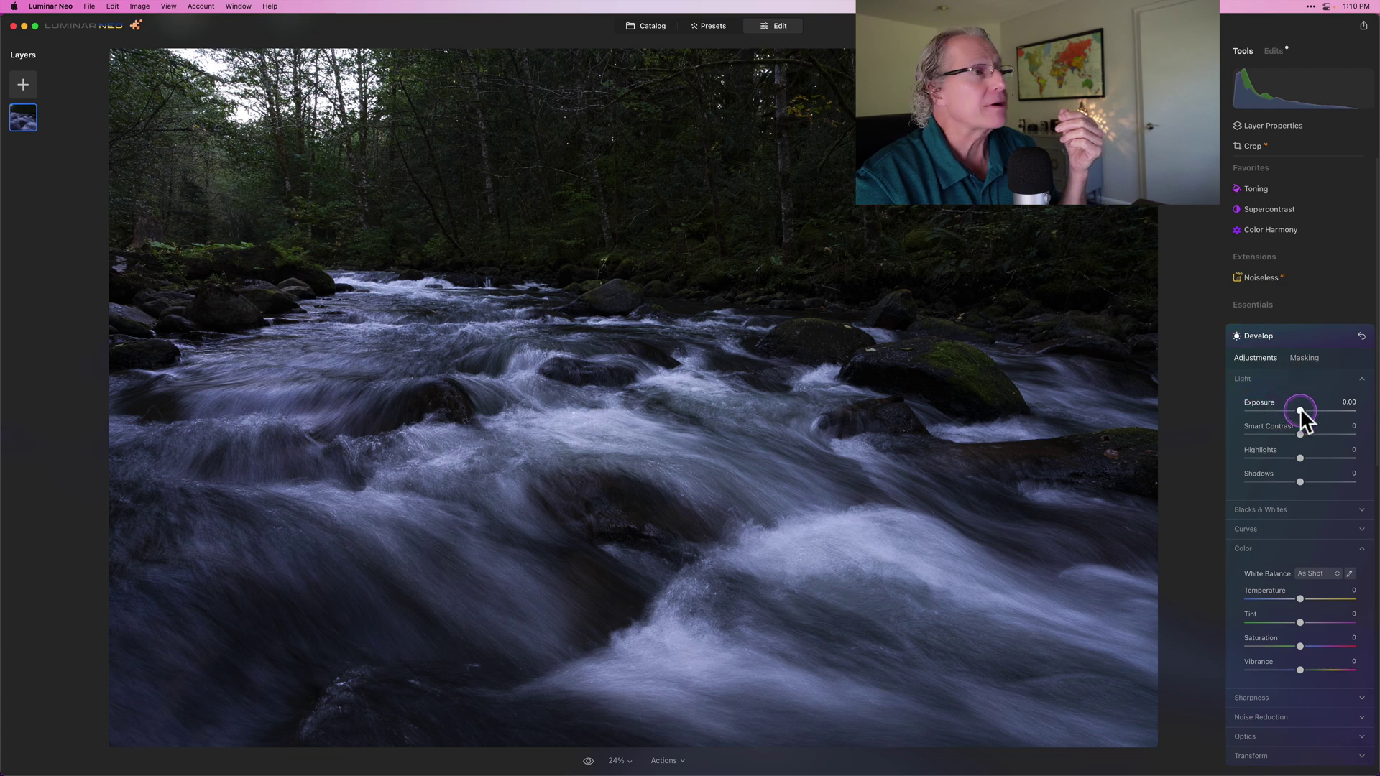
drag(1300, 407, 1270, 404)
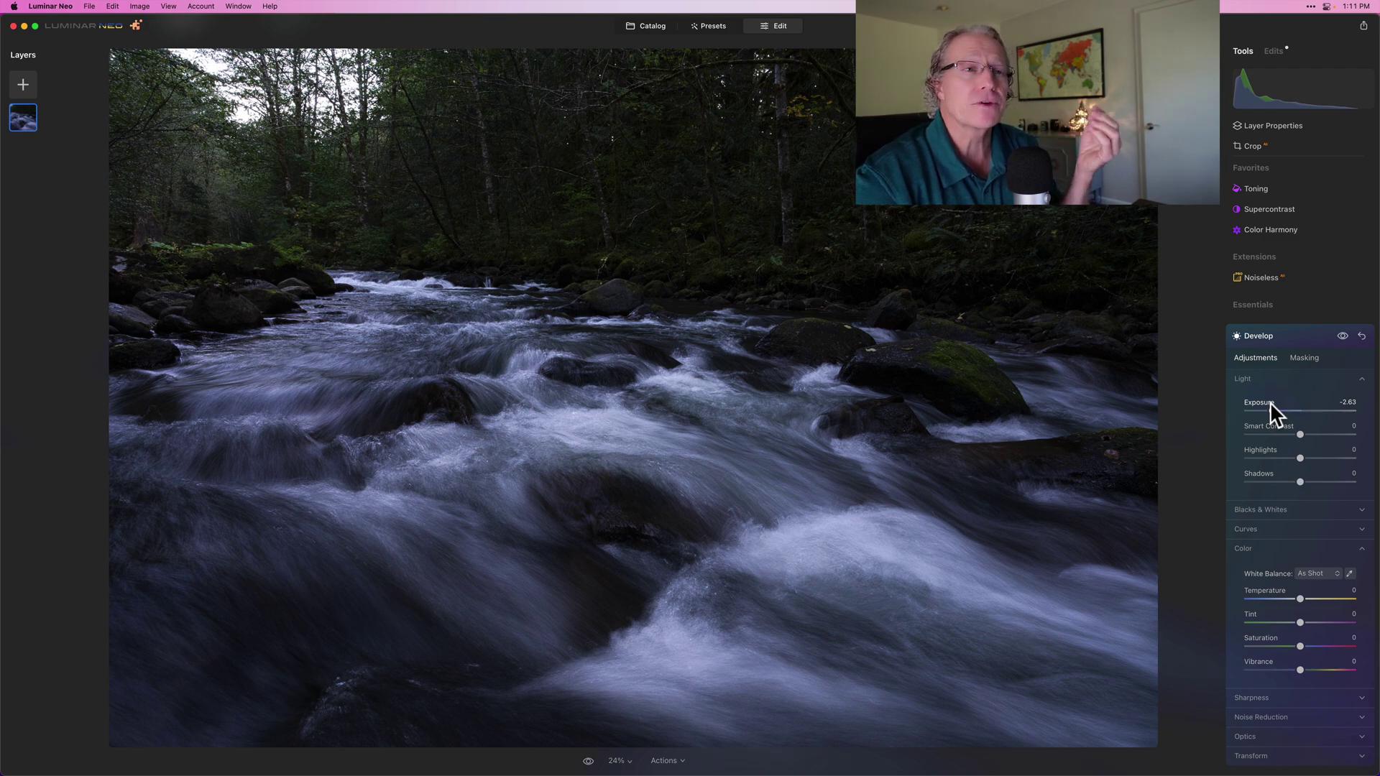
drag(1226, 410, 1213, 416)
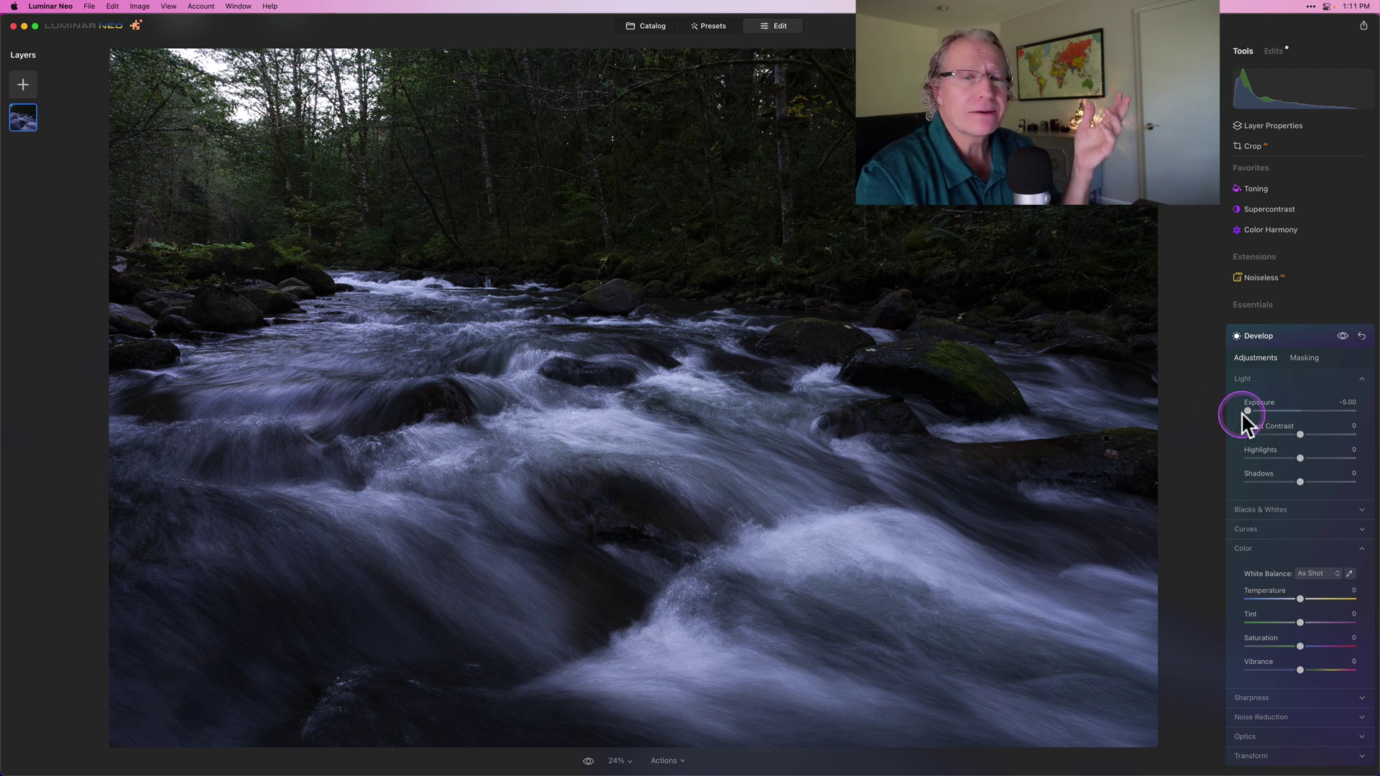
click(1247, 411)
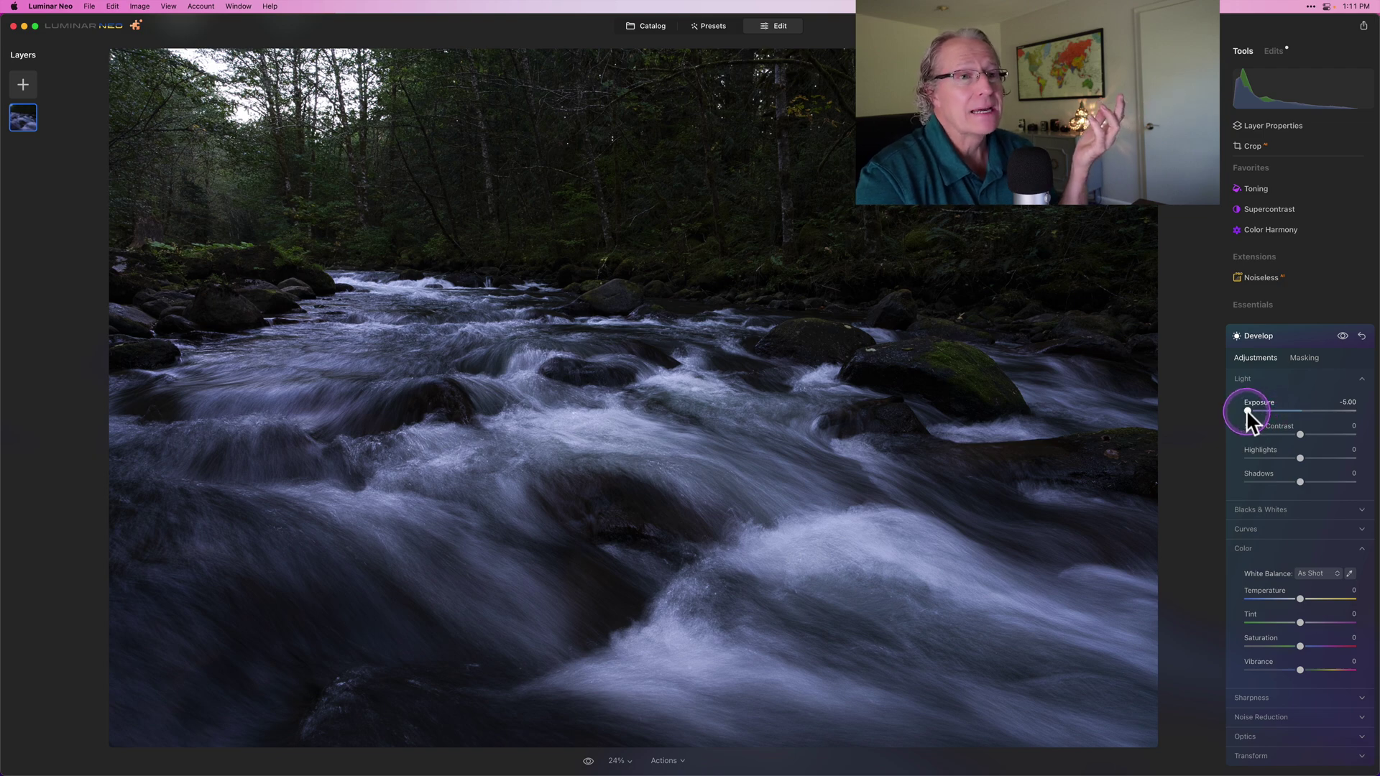
mouse_move(1245, 408)
mouse_down()
mouse_move(1300, 405)
mouse_move(1269, 407)
mouse_up()
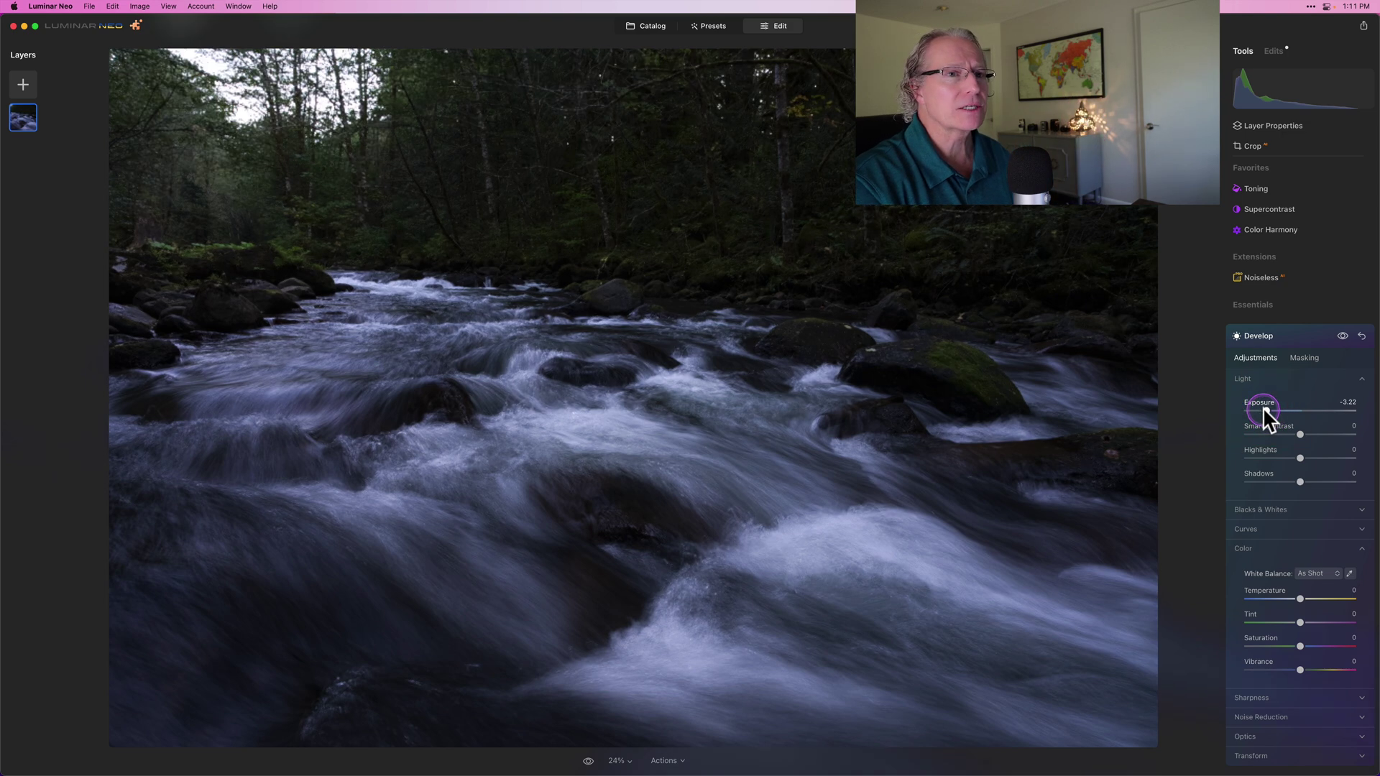
click(1263, 406)
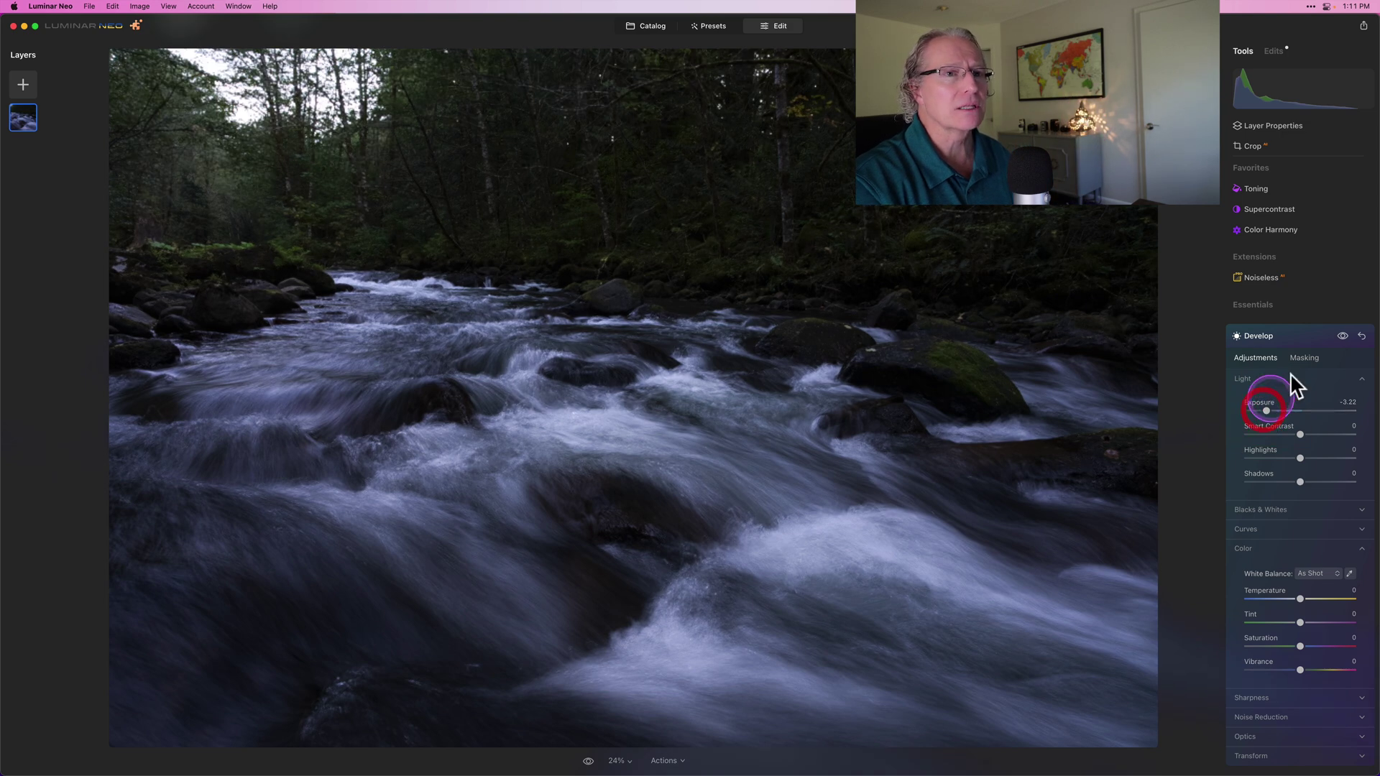
click(1341, 336)
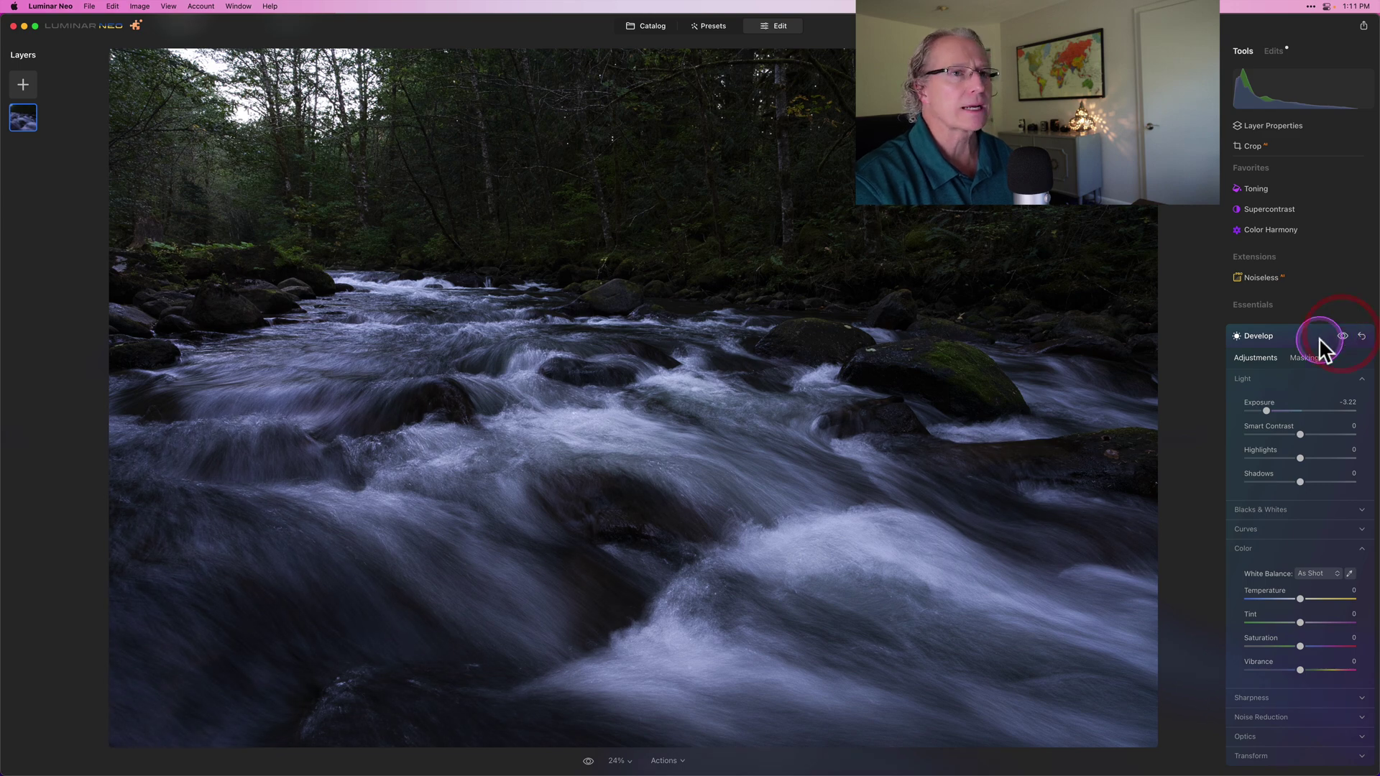
Reopen Develop and raise Smart Contrast to about 29
click(1300, 335)
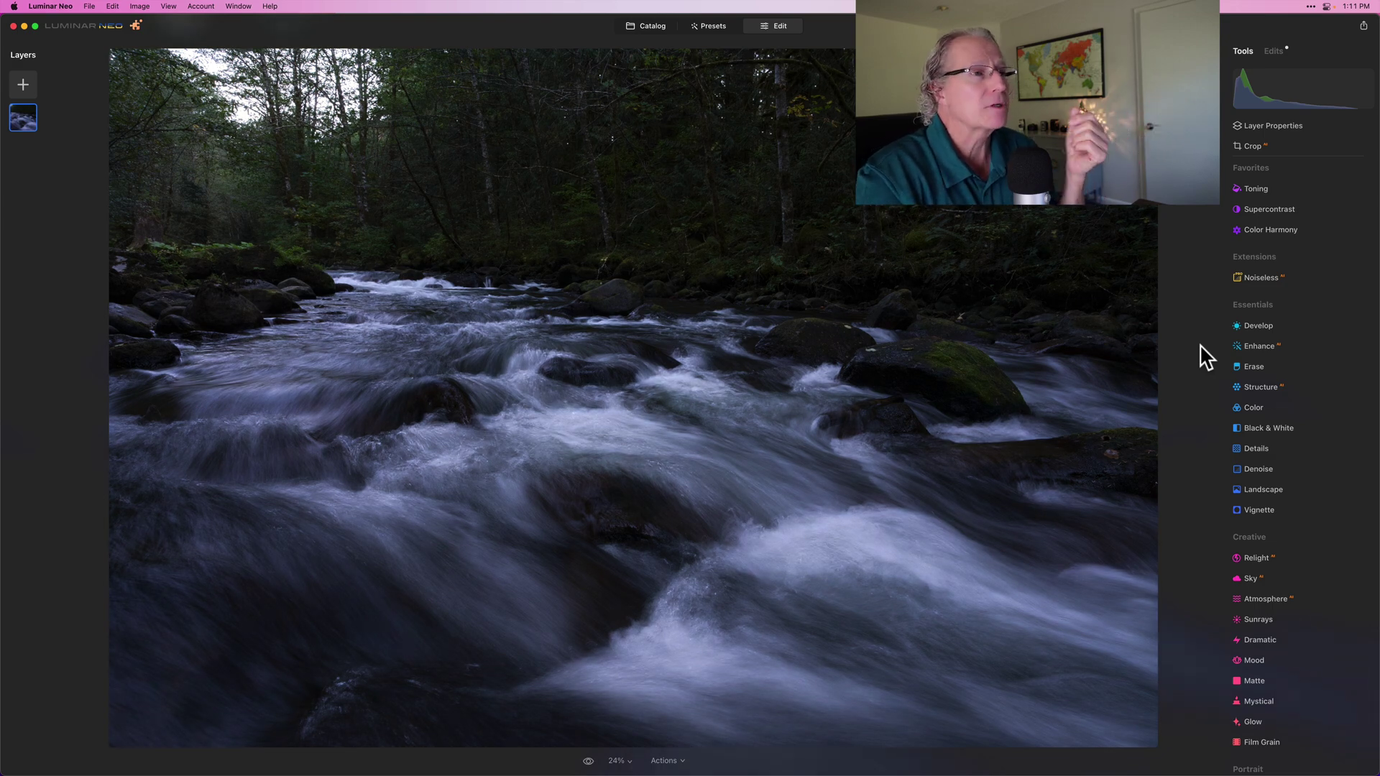
click(1274, 325)
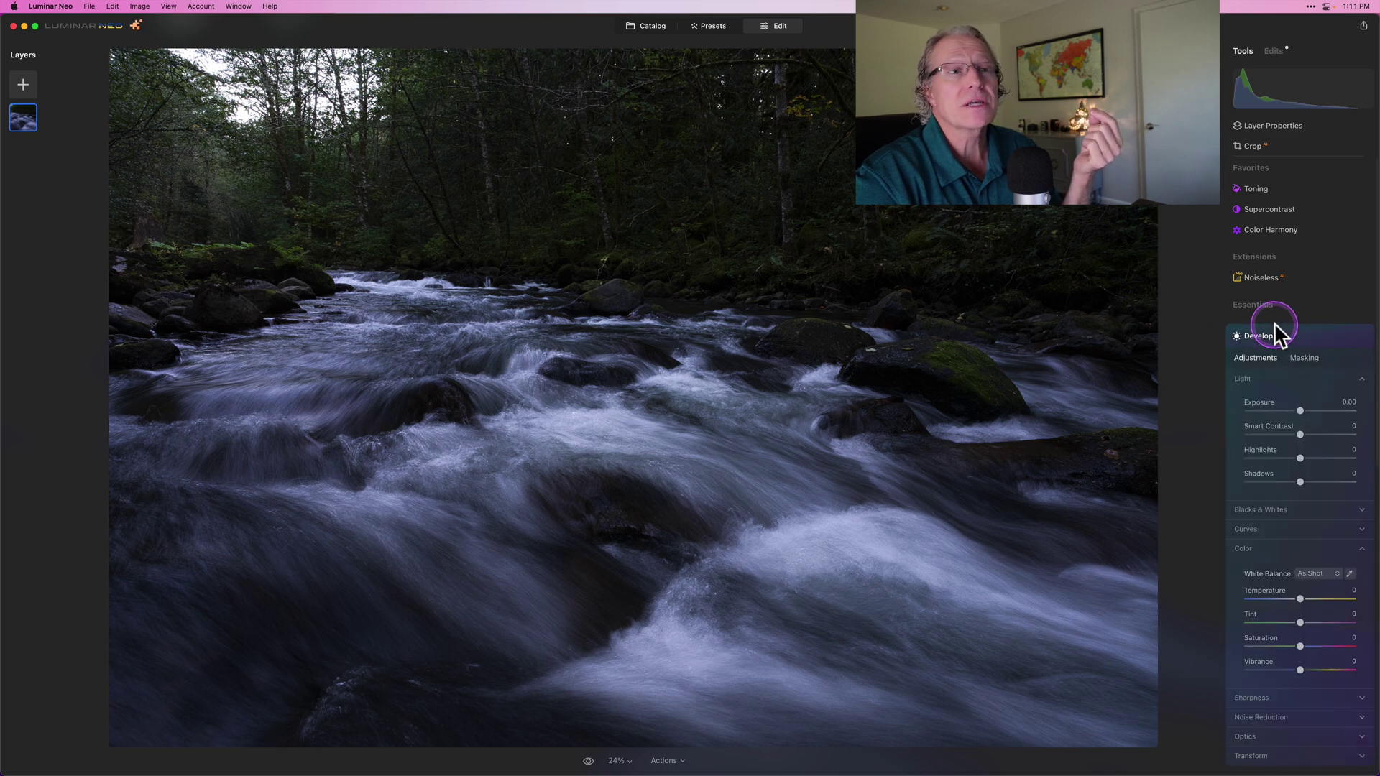
click(1300, 433)
drag(1298, 431, 1305, 433)
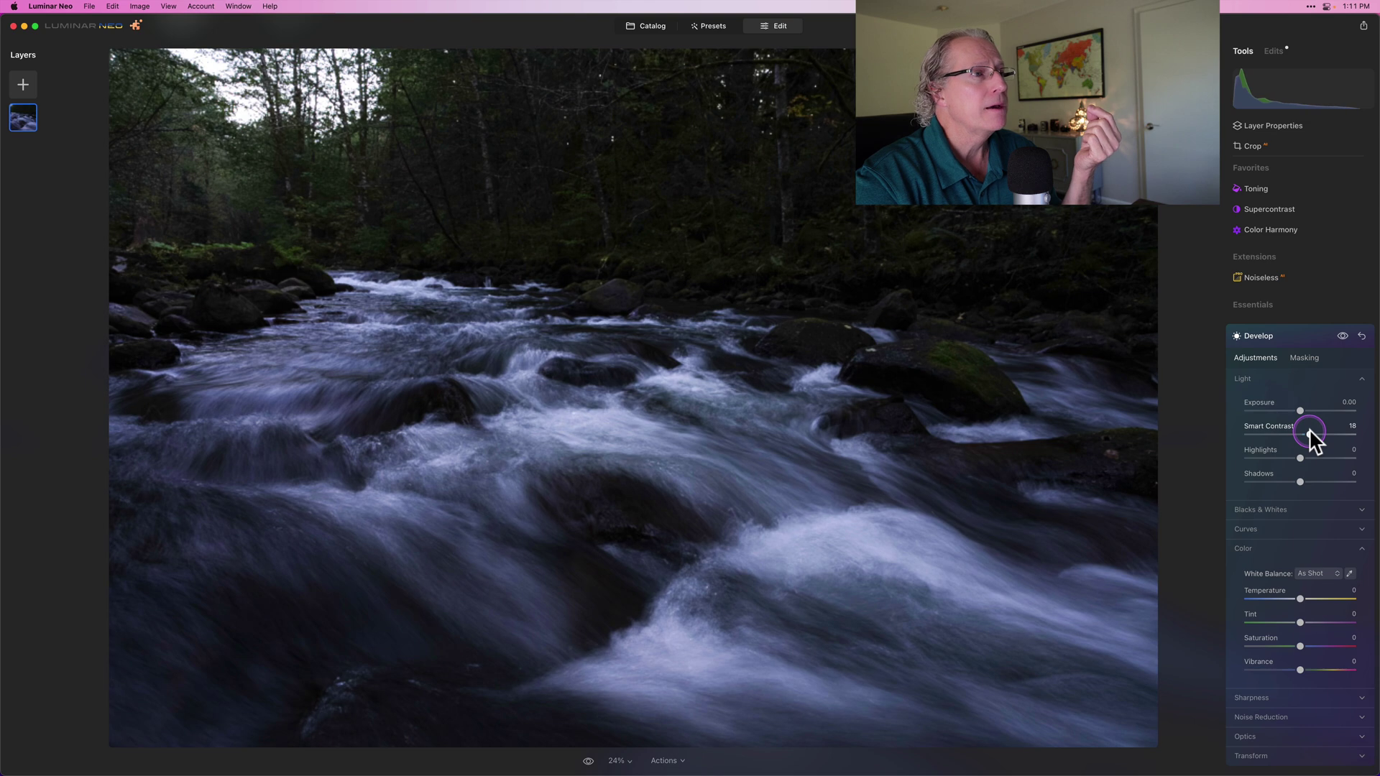
drag(1309, 428, 1309, 429)
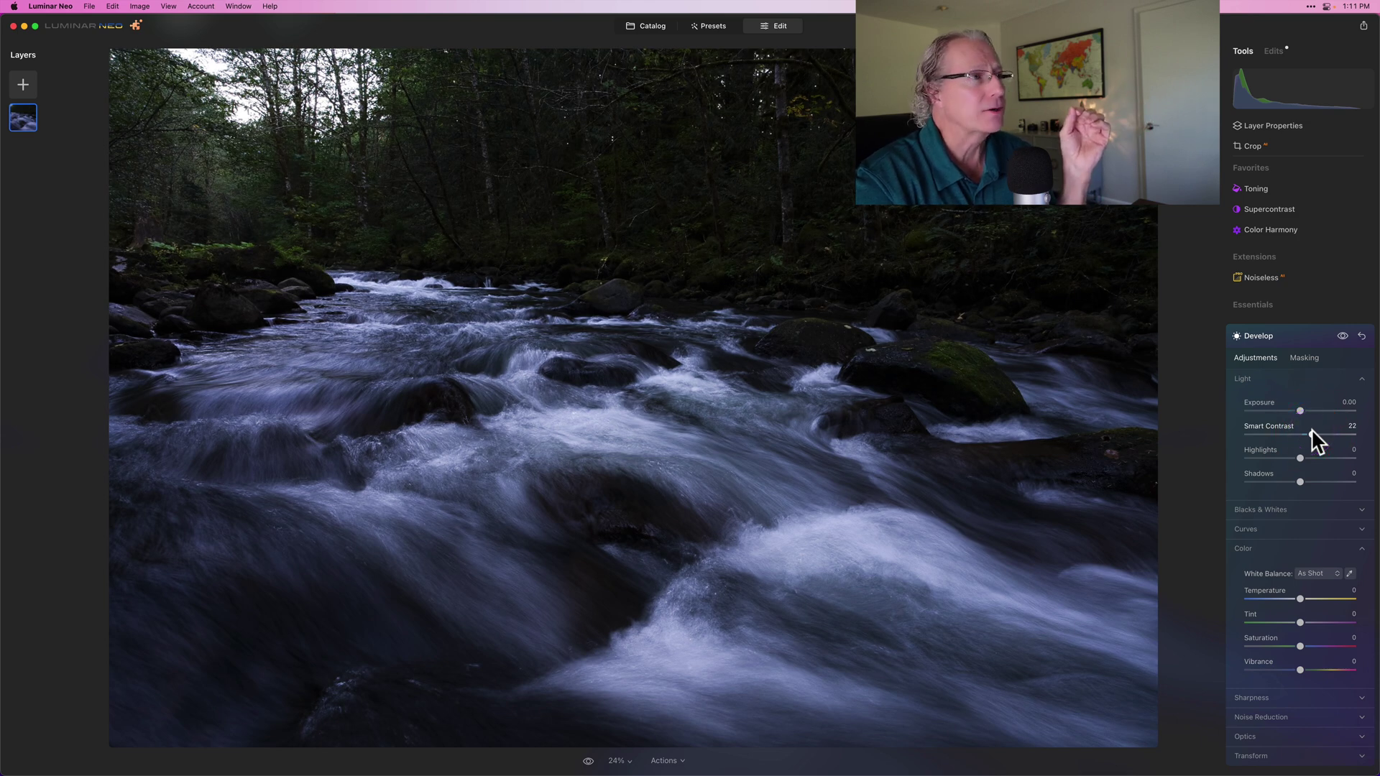
drag(1311, 428, 1315, 431)
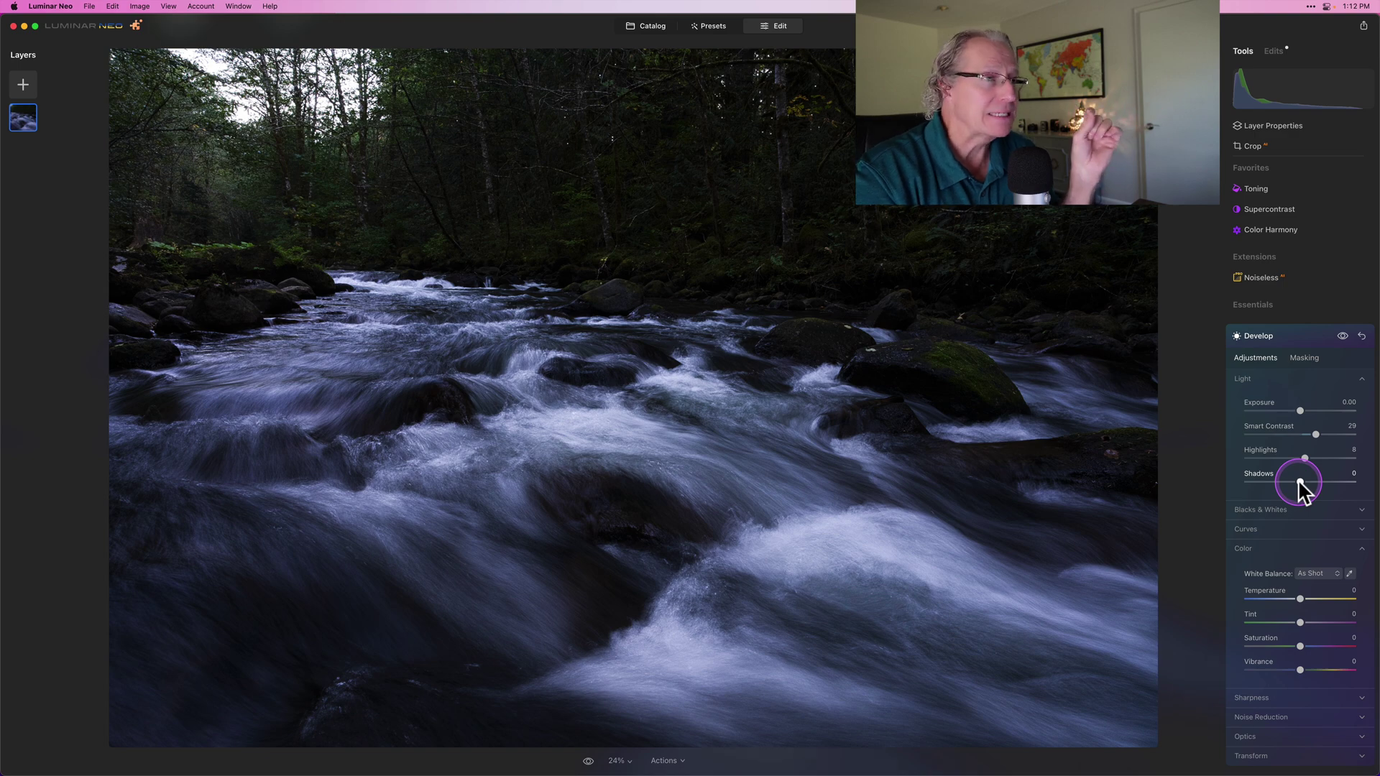
Deepen Shadows to about -5, compare Develop on and off, then open Develop masking
drag(1298, 480, 1296, 478)
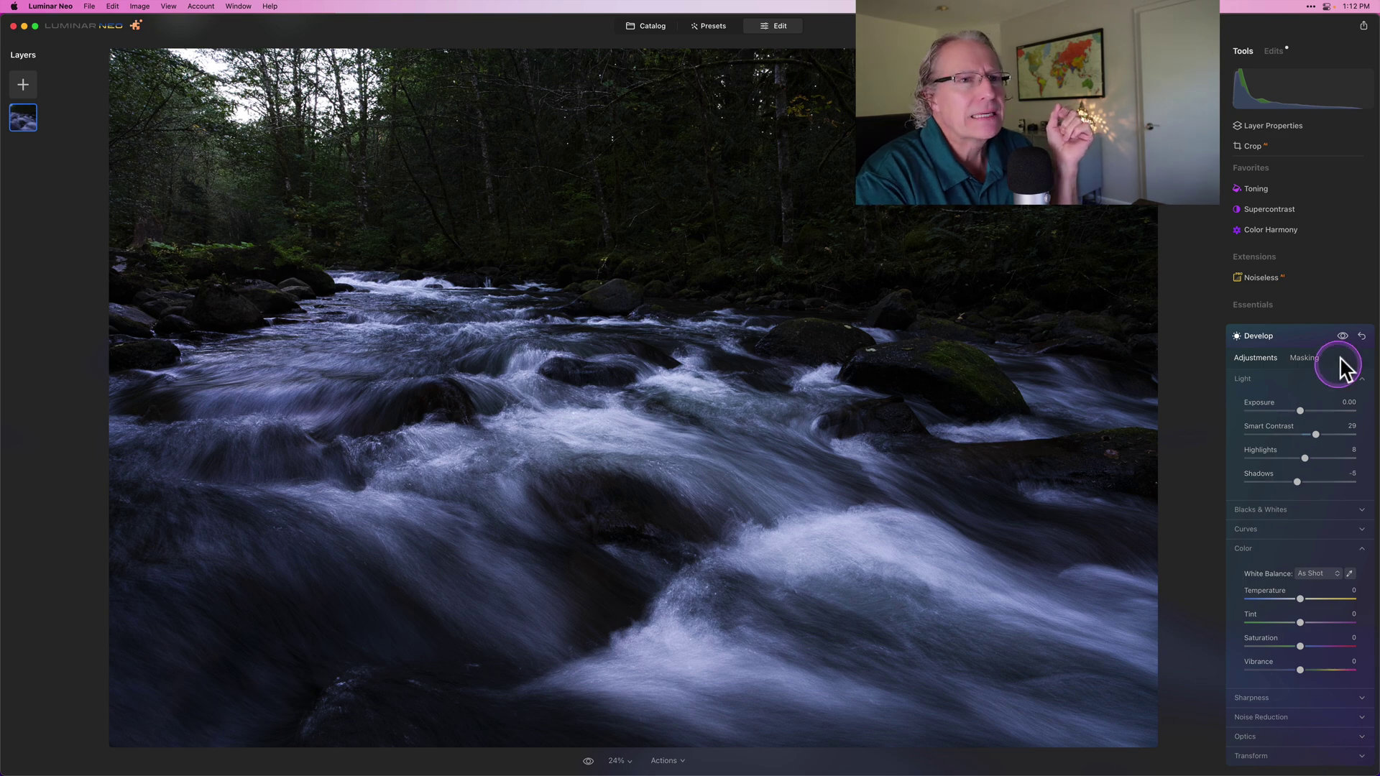
click(1342, 336)
click(1342, 336)
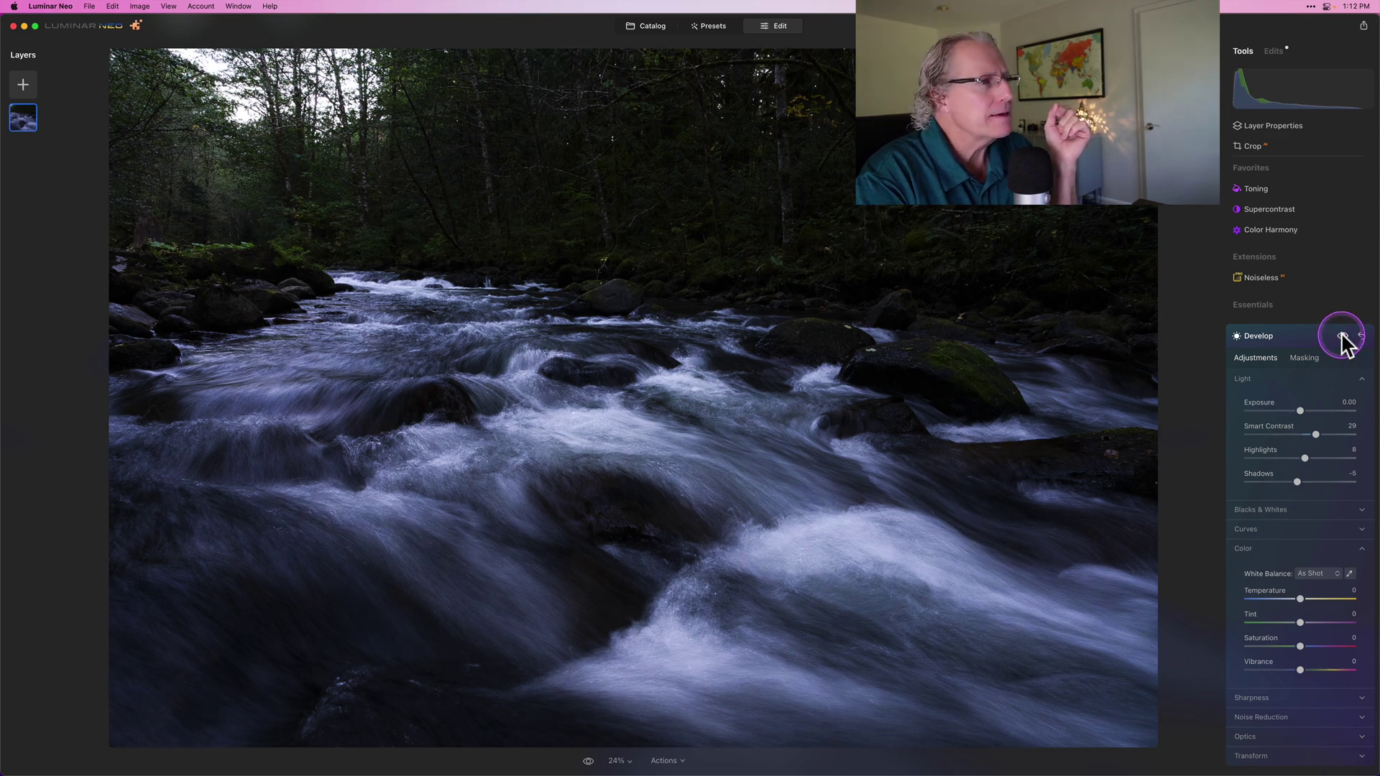
click(1303, 357)
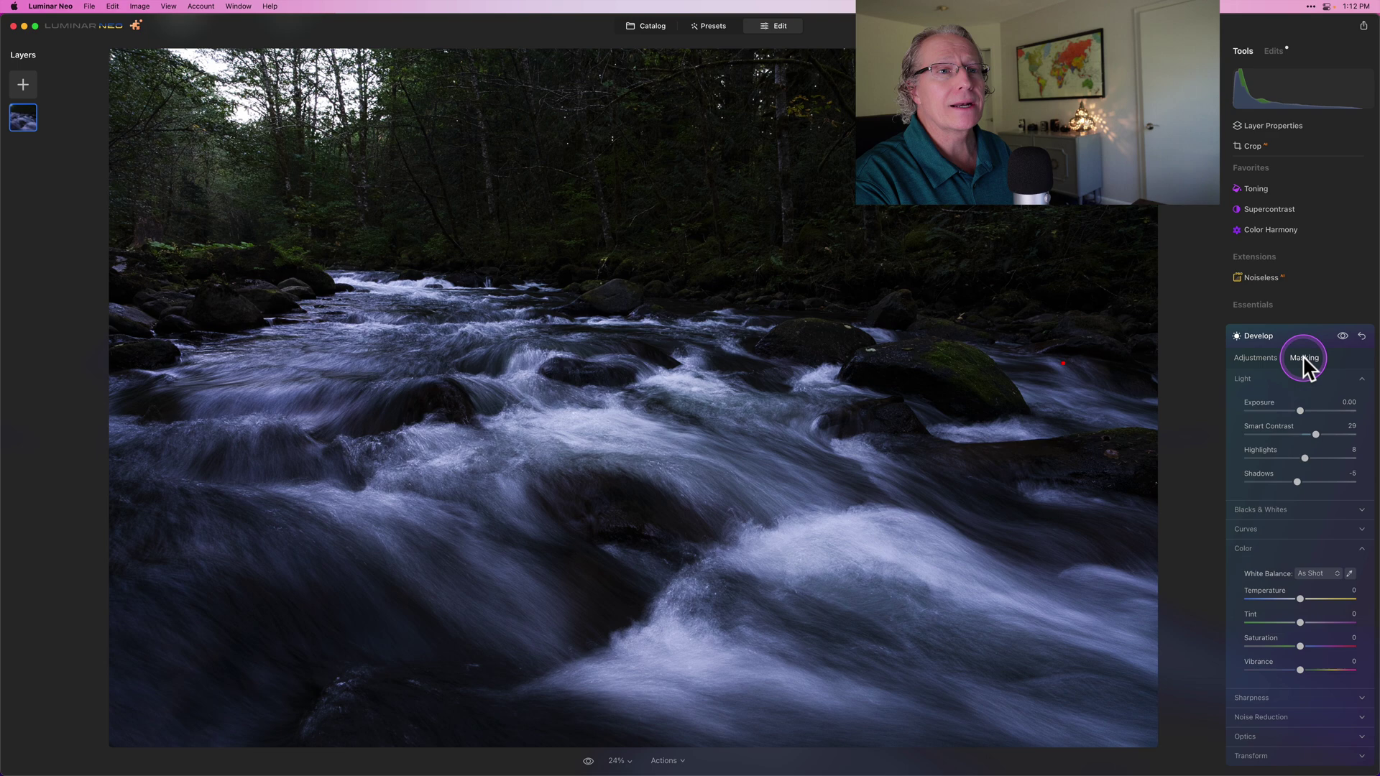
Drag a linear gradient mask over the river below the tree line
click(1274, 398)
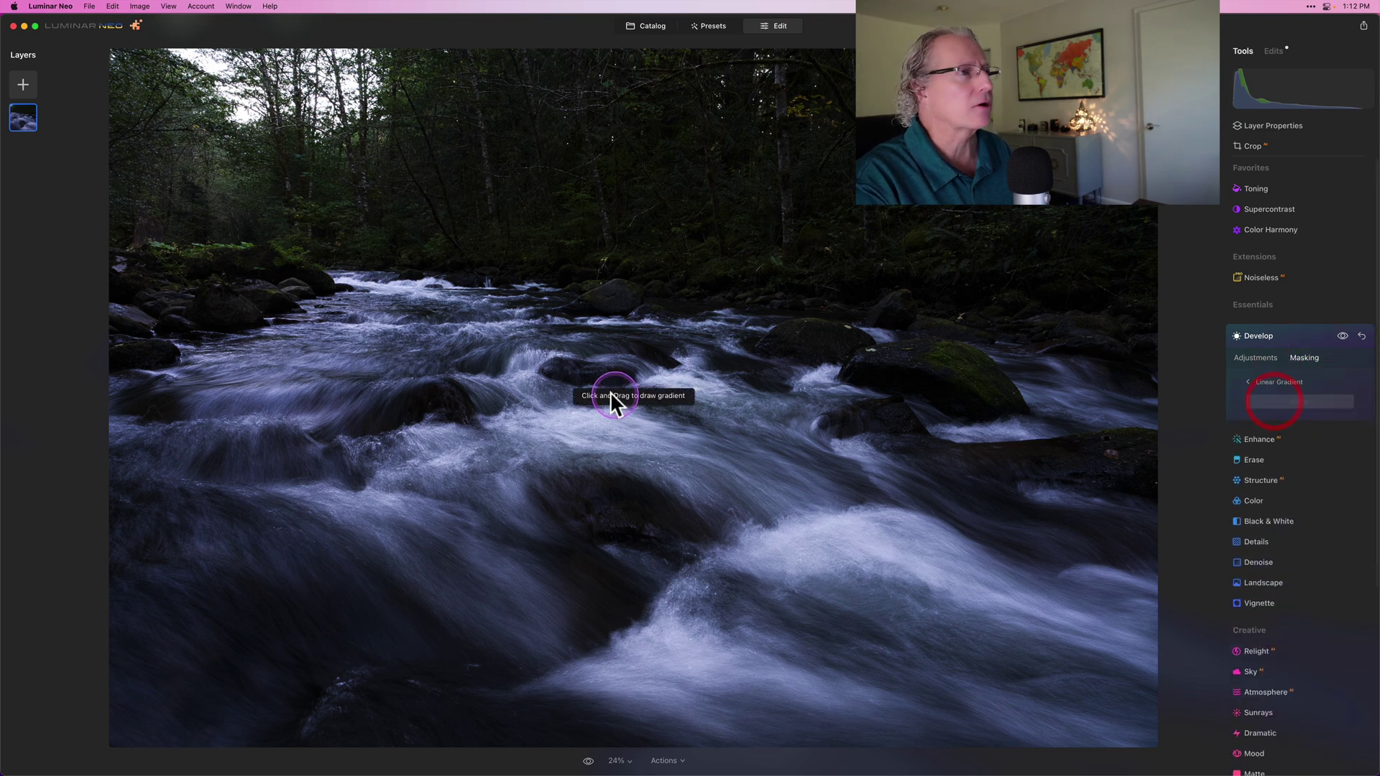
drag(582, 316, 585, 247)
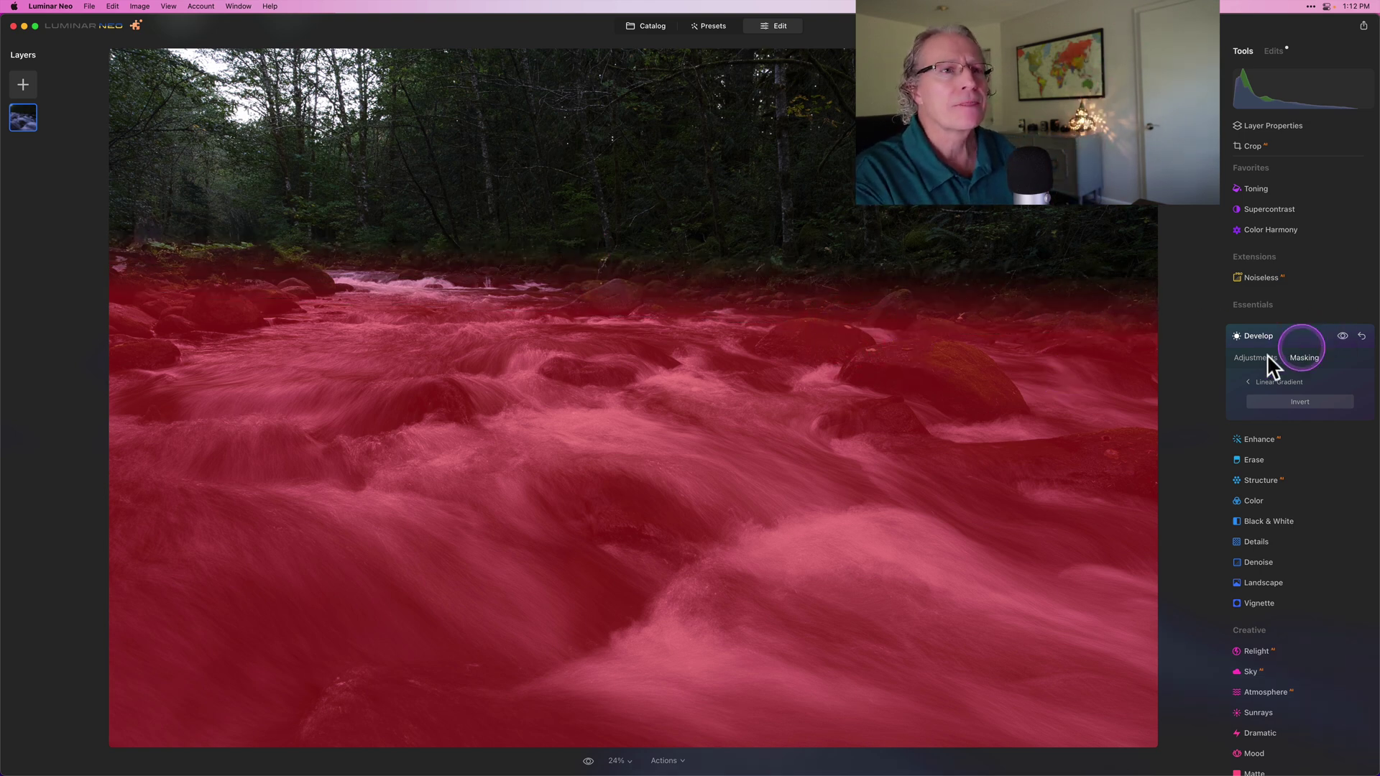
click(1248, 357)
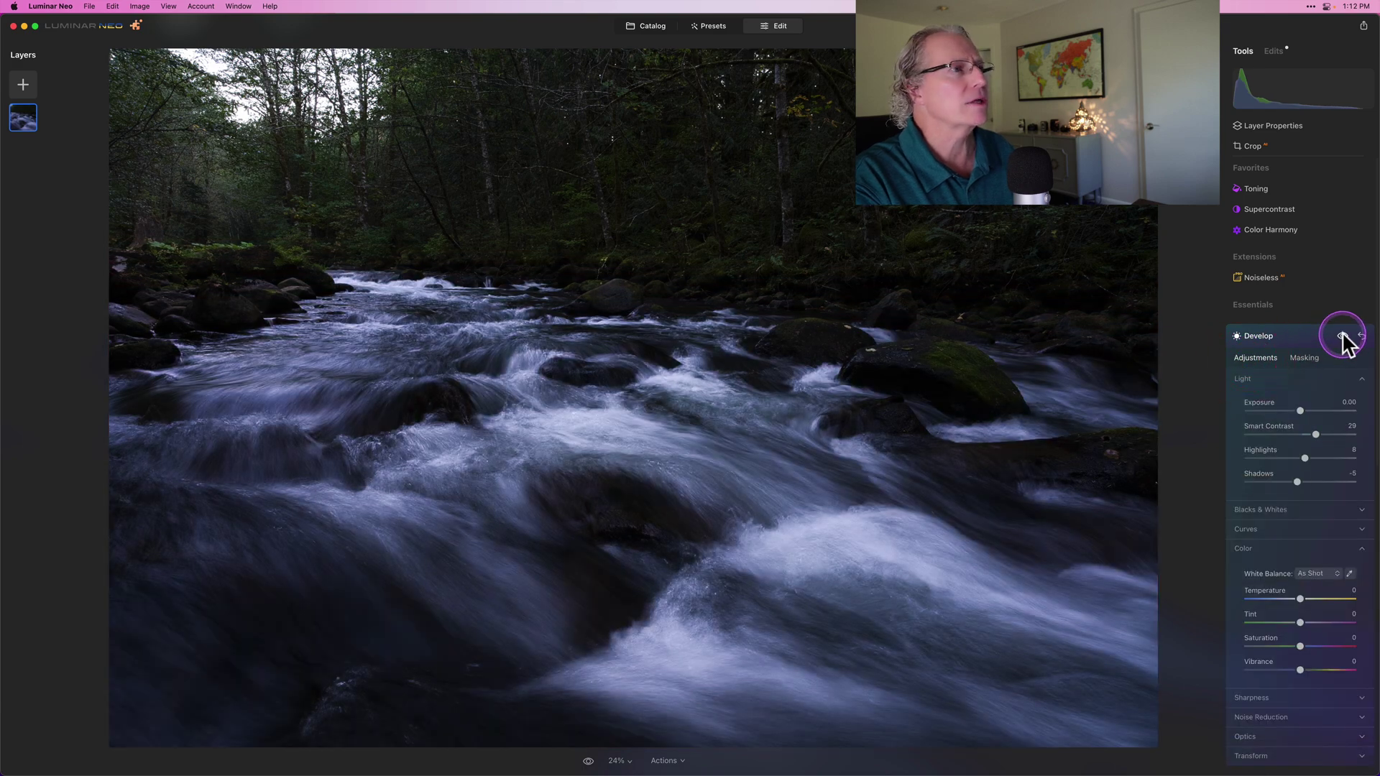
click(1342, 335)
click(1342, 336)
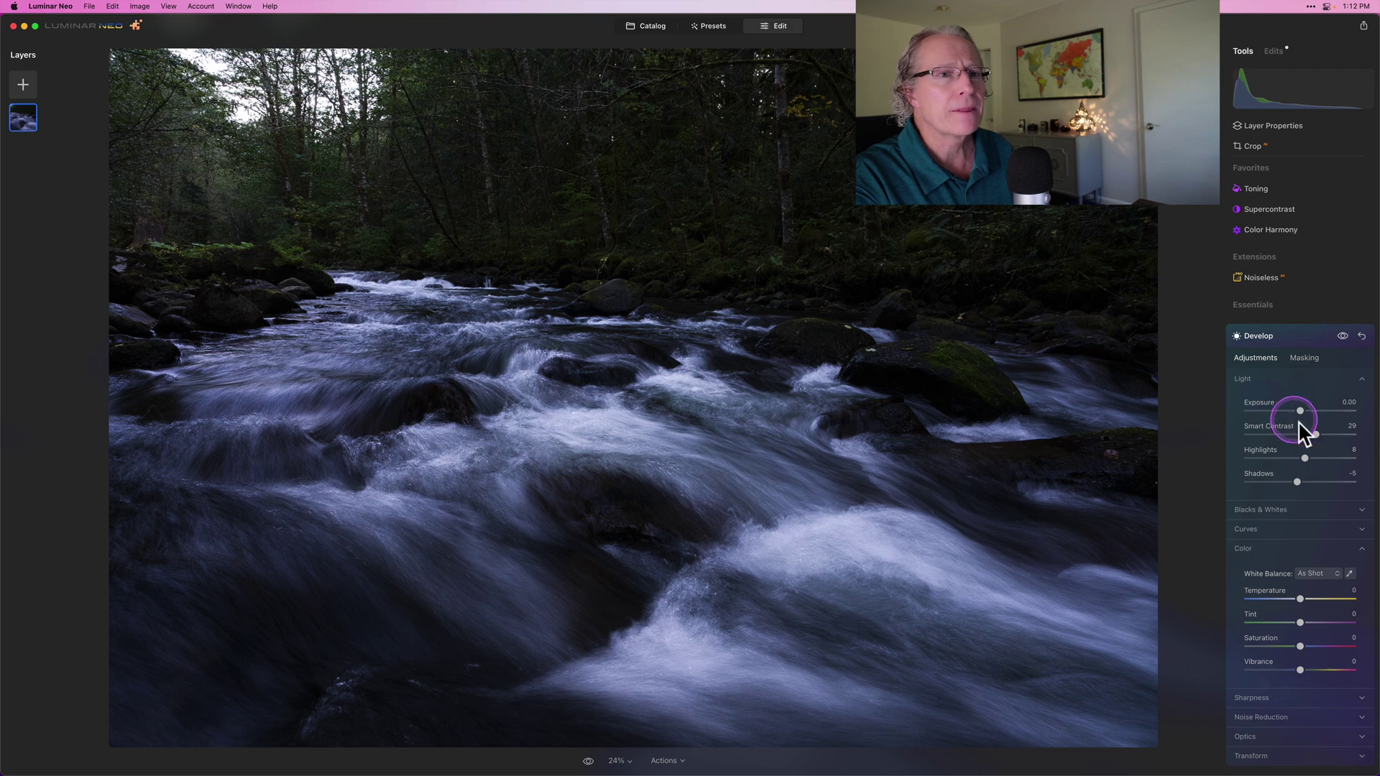
Retune to Smart Contrast 24, Highlights 15, Shadows -2 and collapse Develop
drag(1316, 434, 1298, 480)
click(1304, 457)
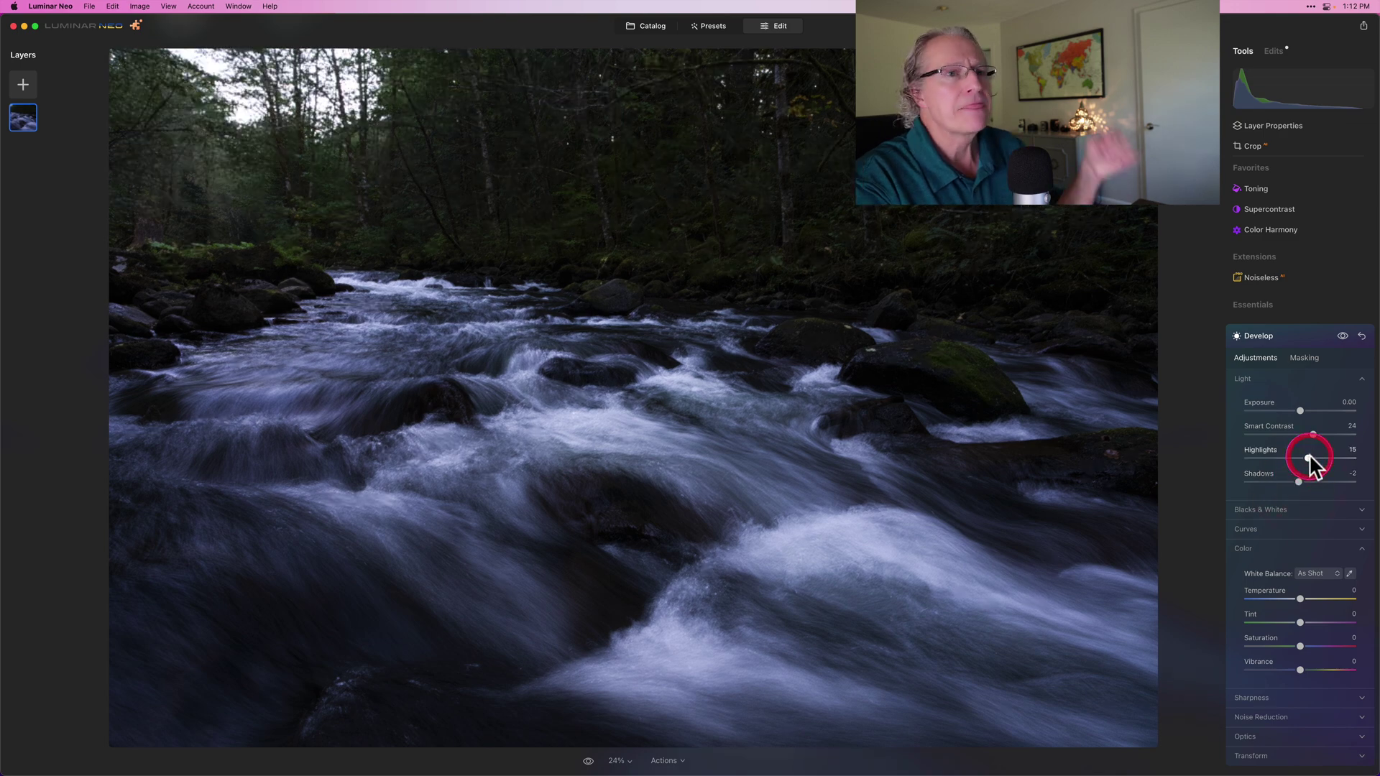
click(1342, 336)
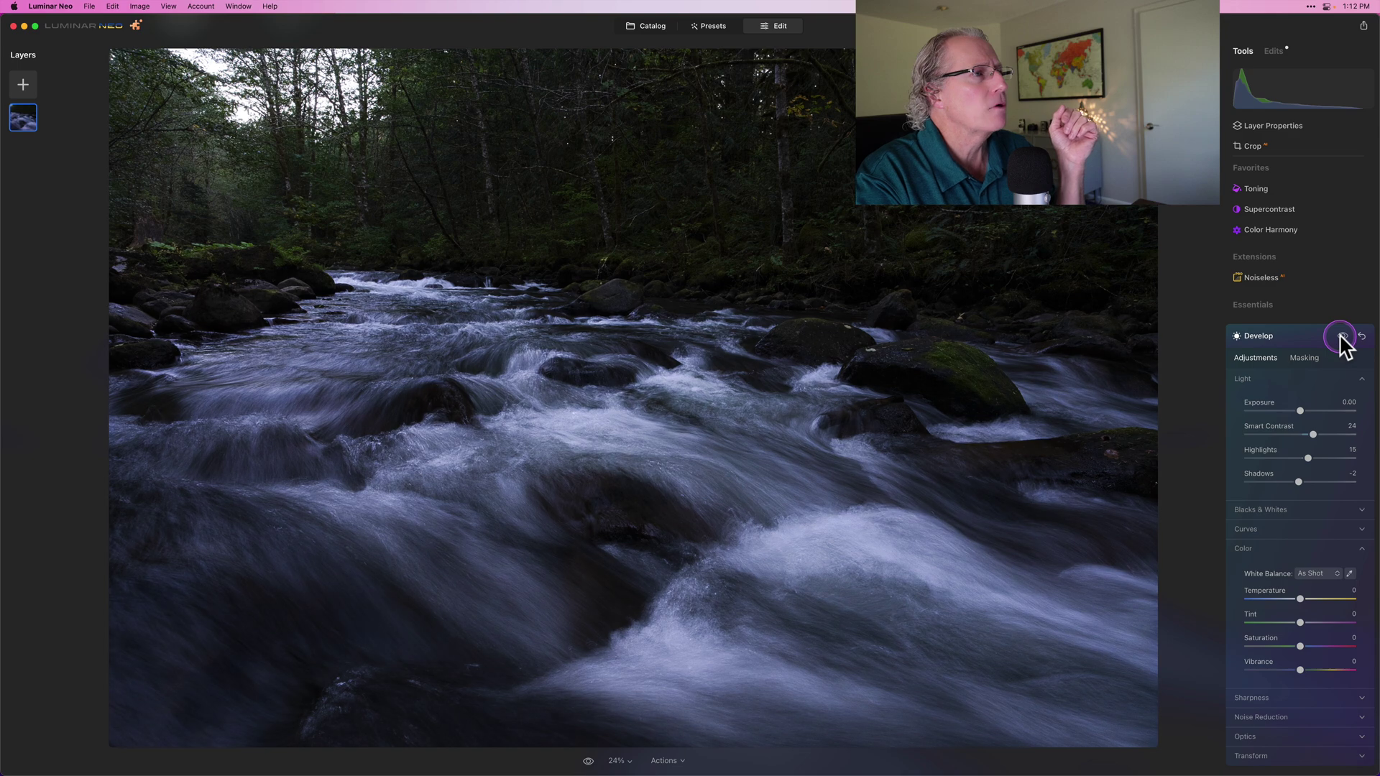
click(1342, 335)
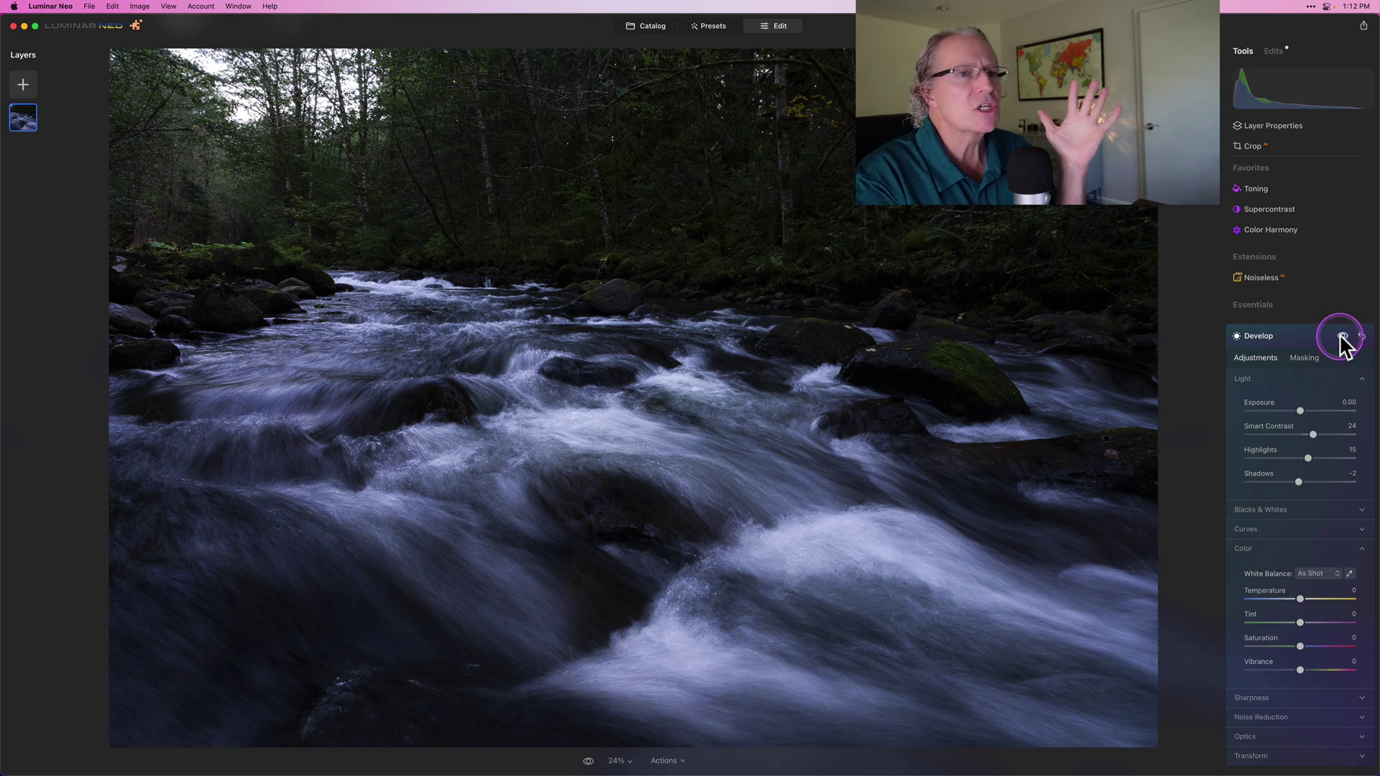
click(1308, 338)
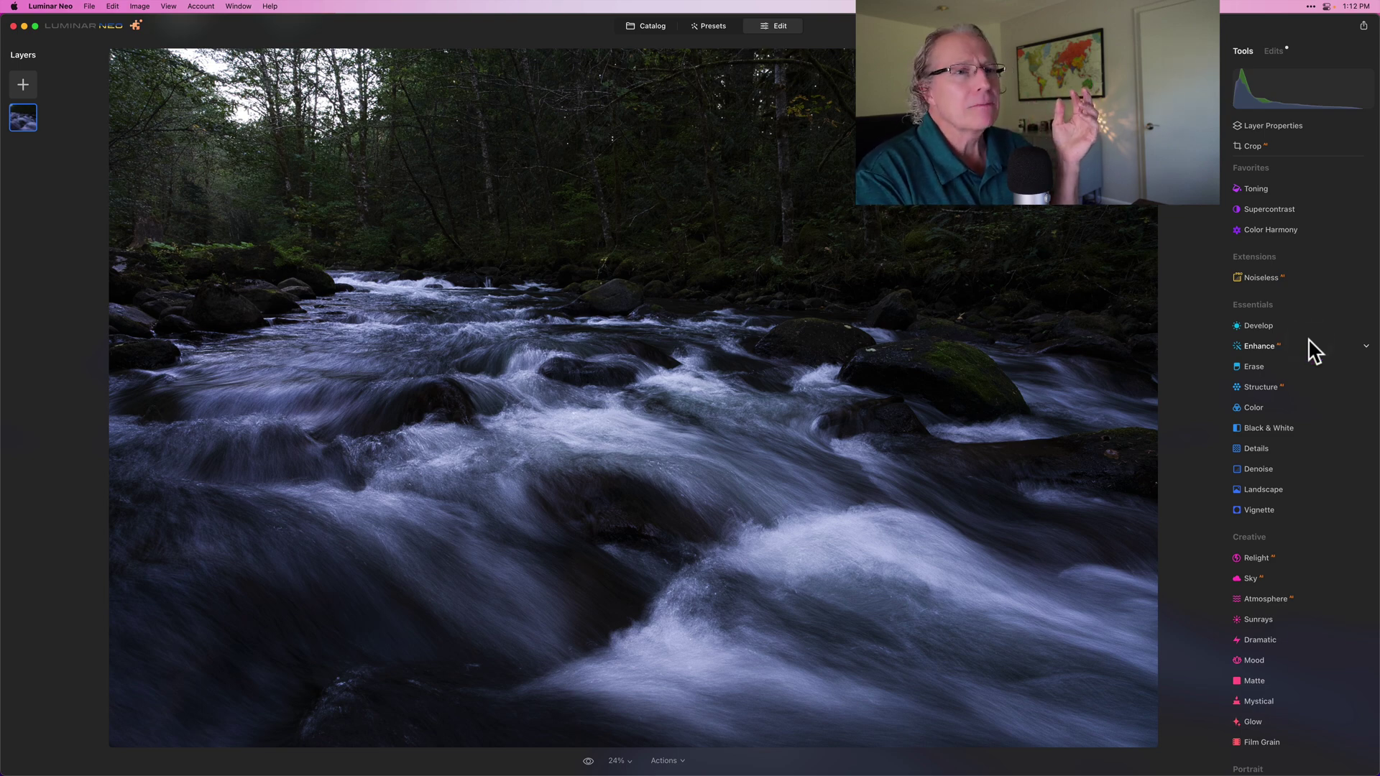
Open Atmosphere and try a Layered Fog effect at an amount of about 52
scroll(1263, 482, down, 5)
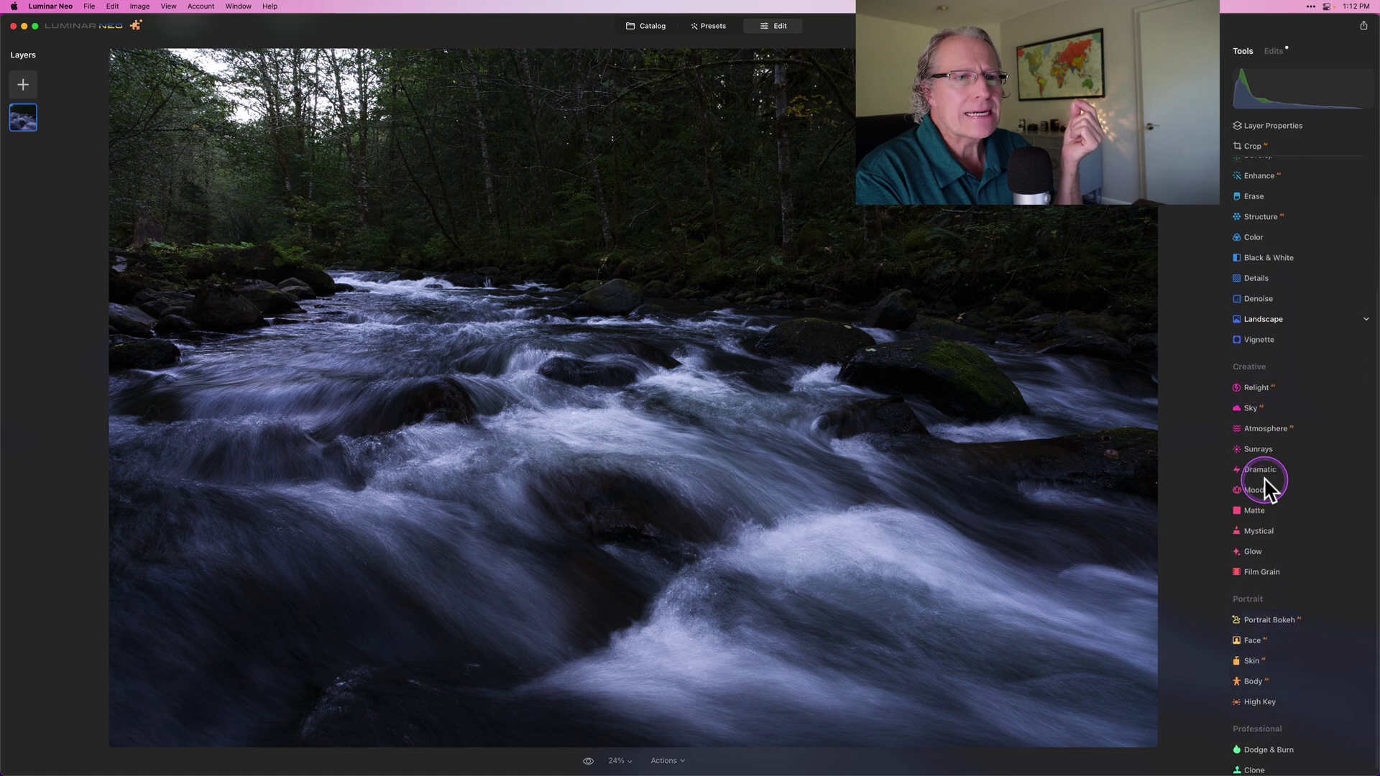
click(1262, 478)
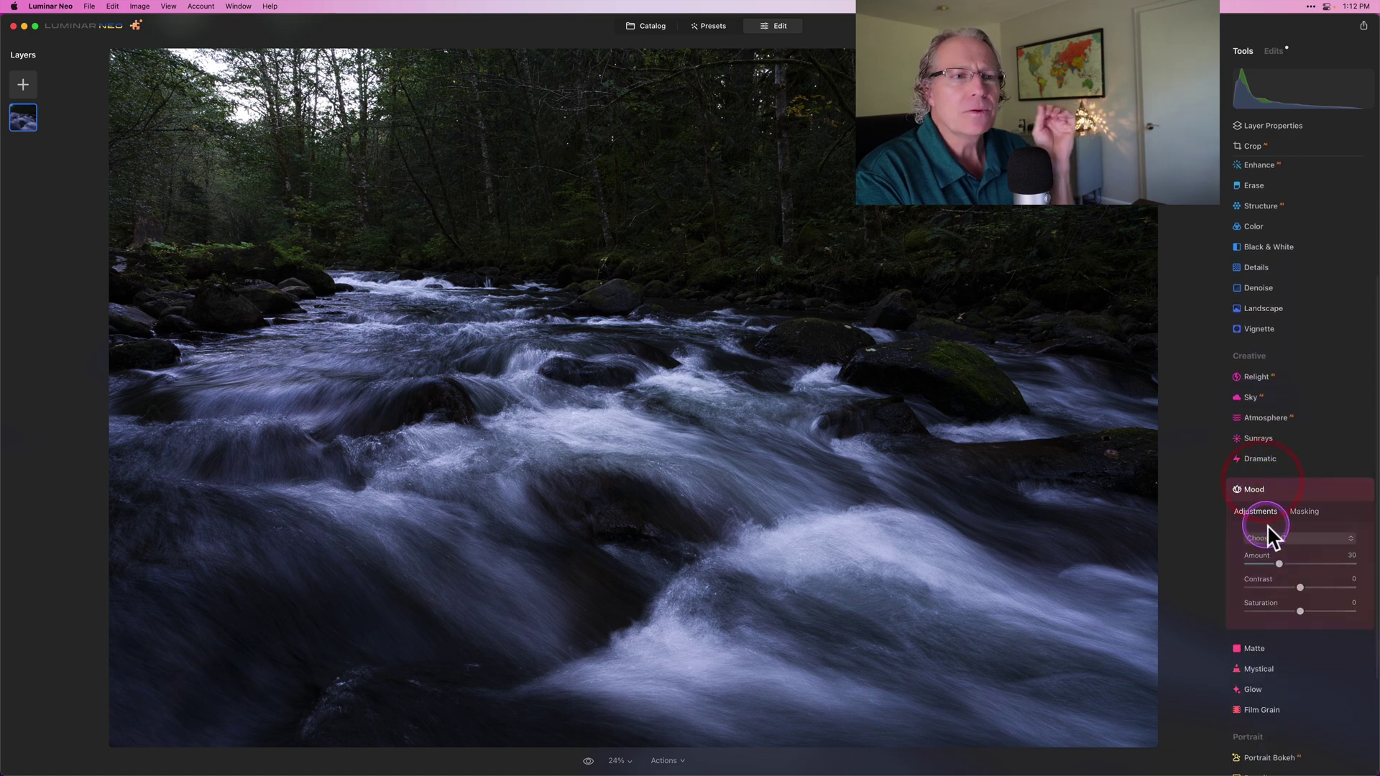
click(1270, 493)
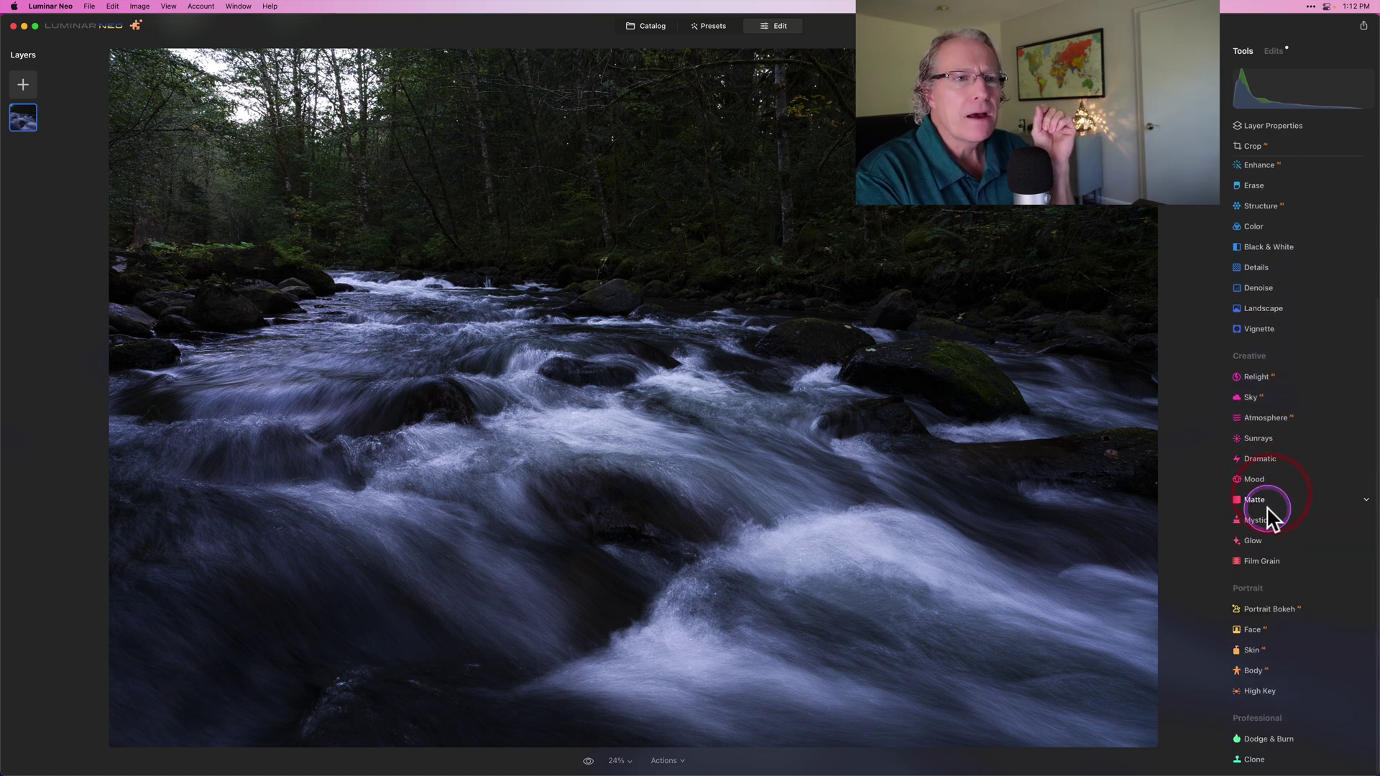
click(1271, 418)
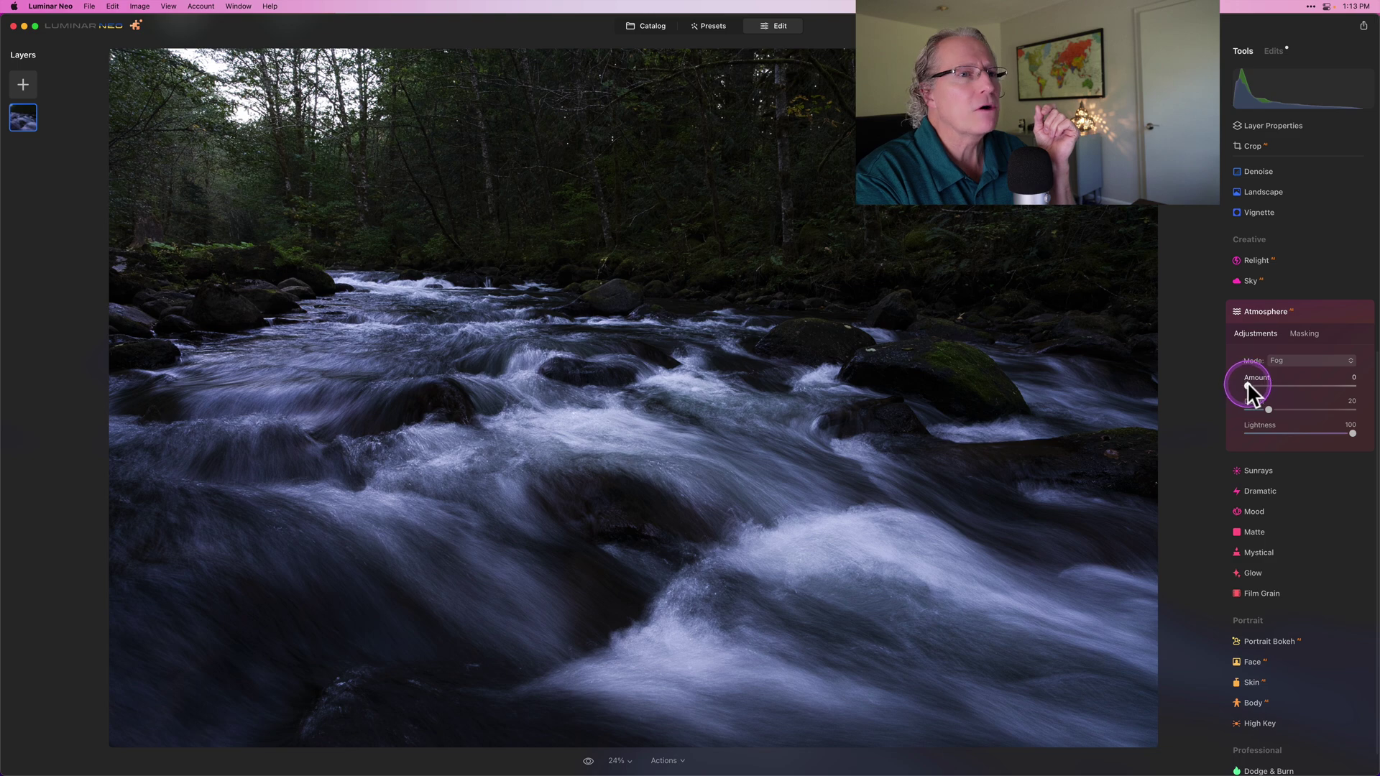
drag(1248, 382, 1280, 382)
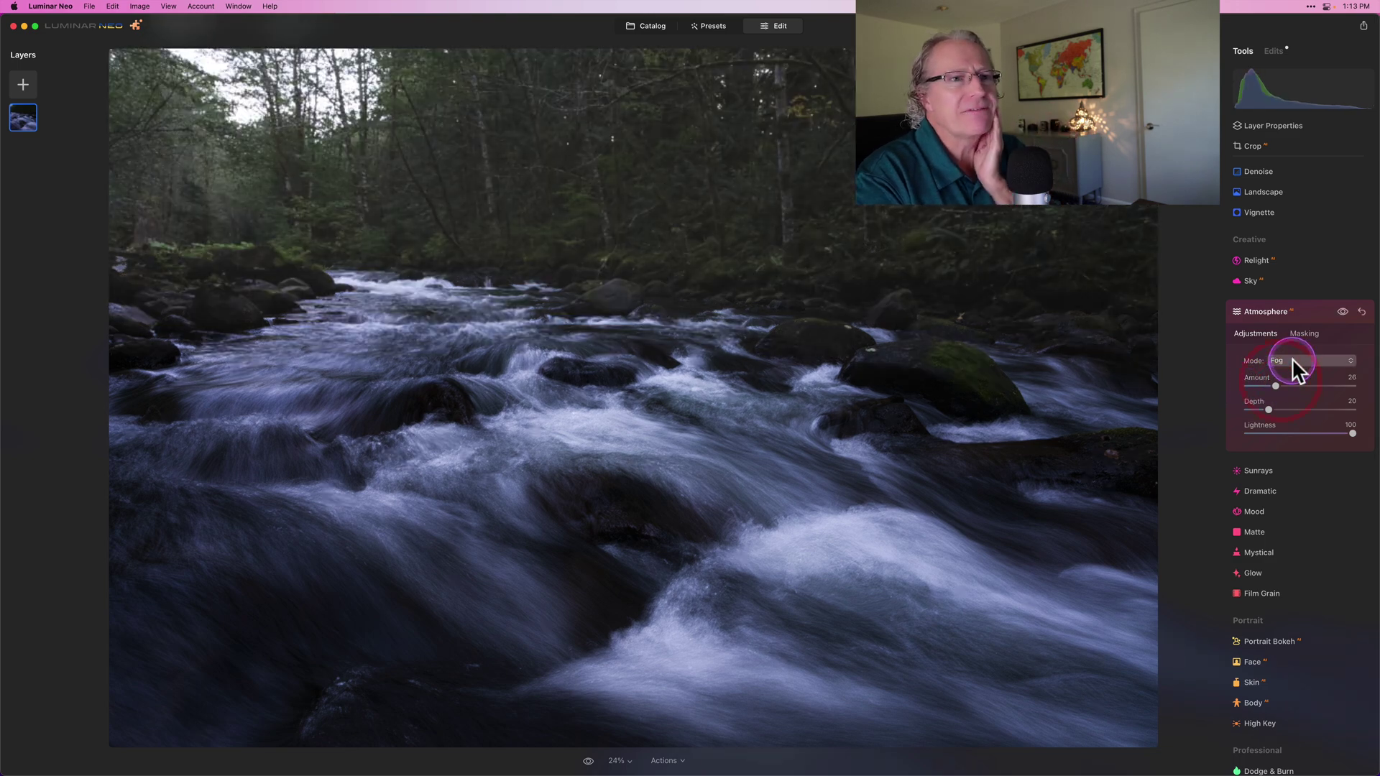
click(1292, 359)
click(1294, 390)
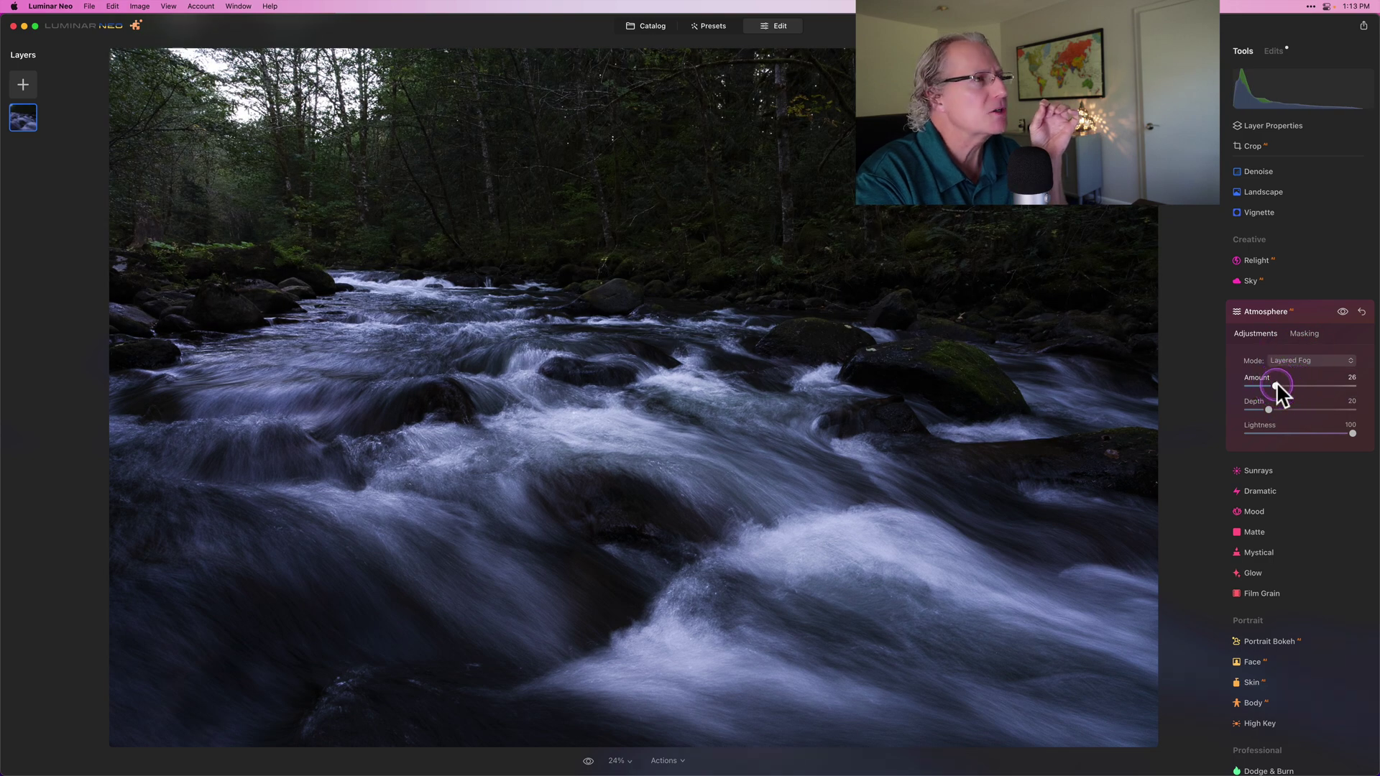
drag(1275, 385, 1304, 386)
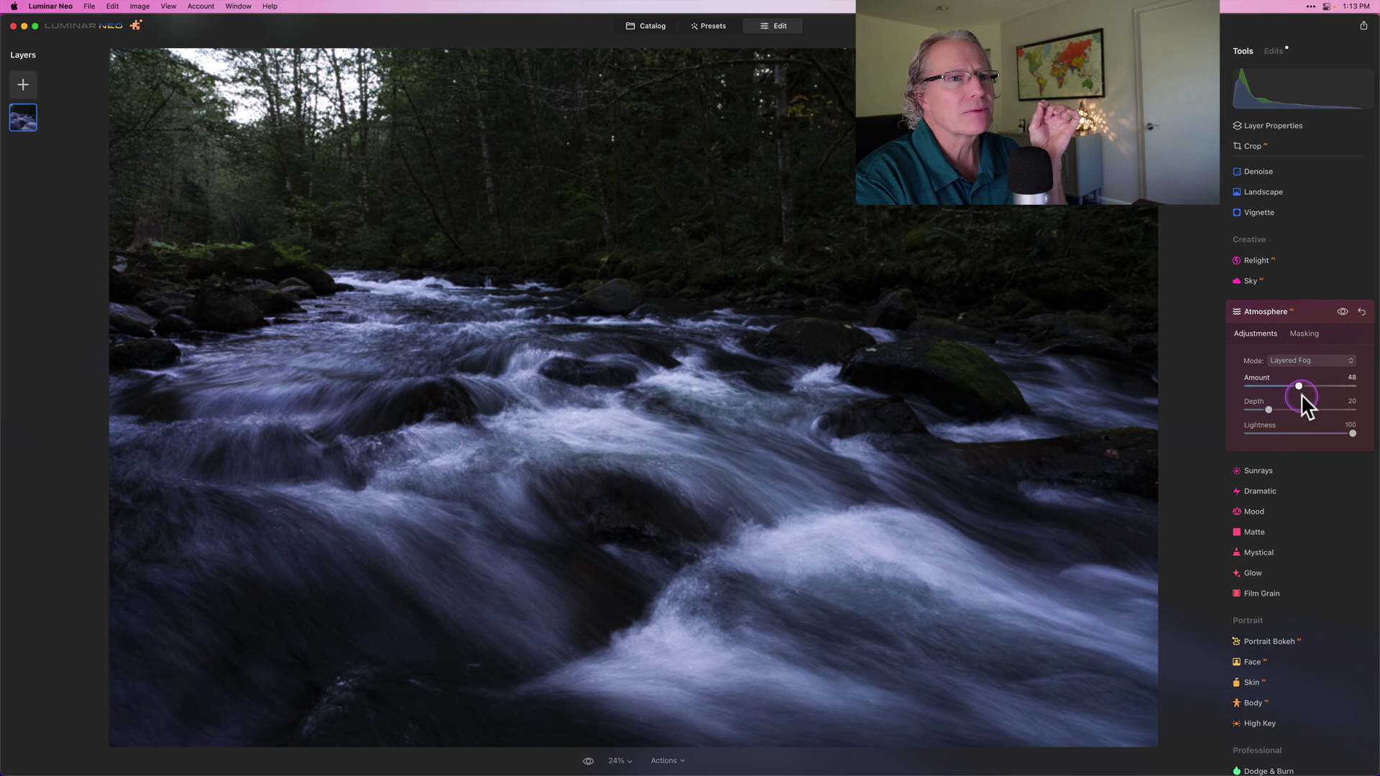
Try Mist, then settle on Haze mode with Amount 0 and reset the Atmosphere settings
click(1296, 361)
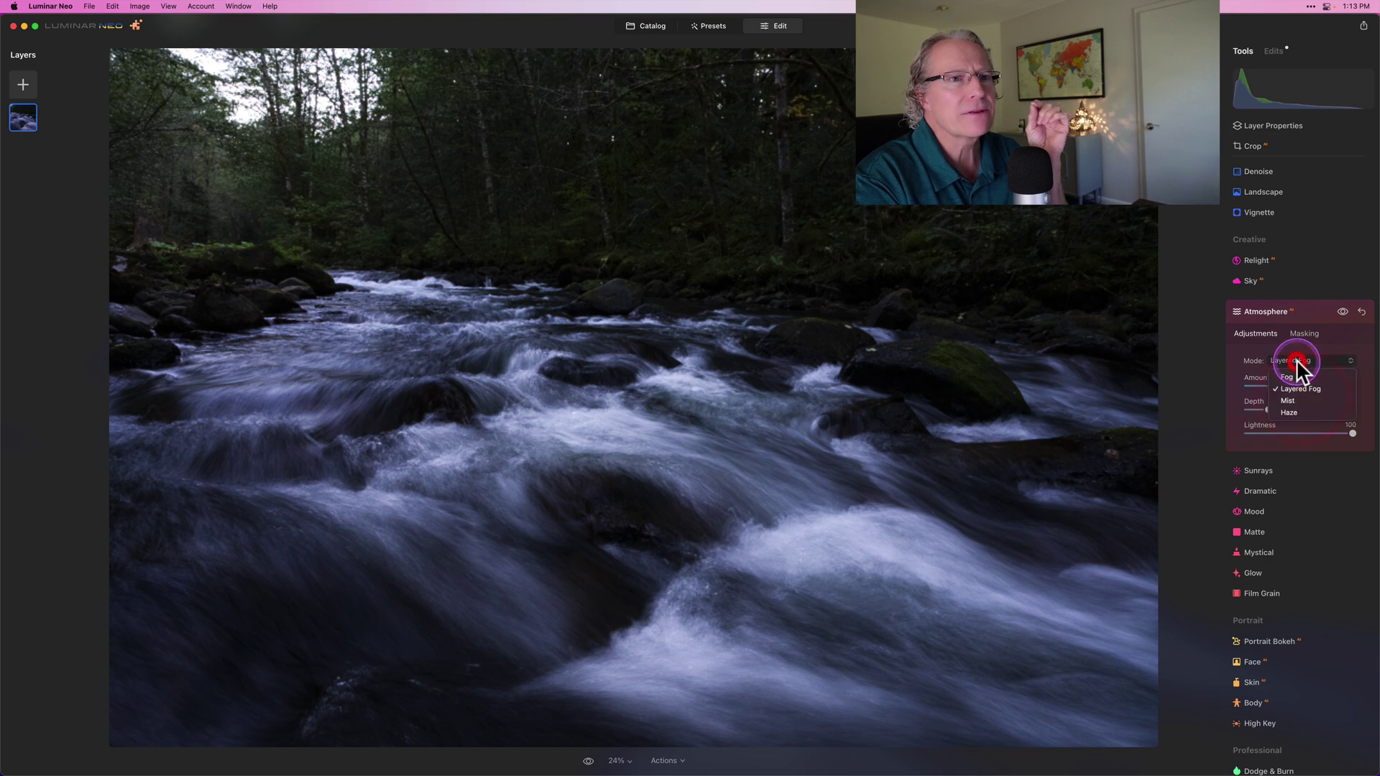
click(1290, 400)
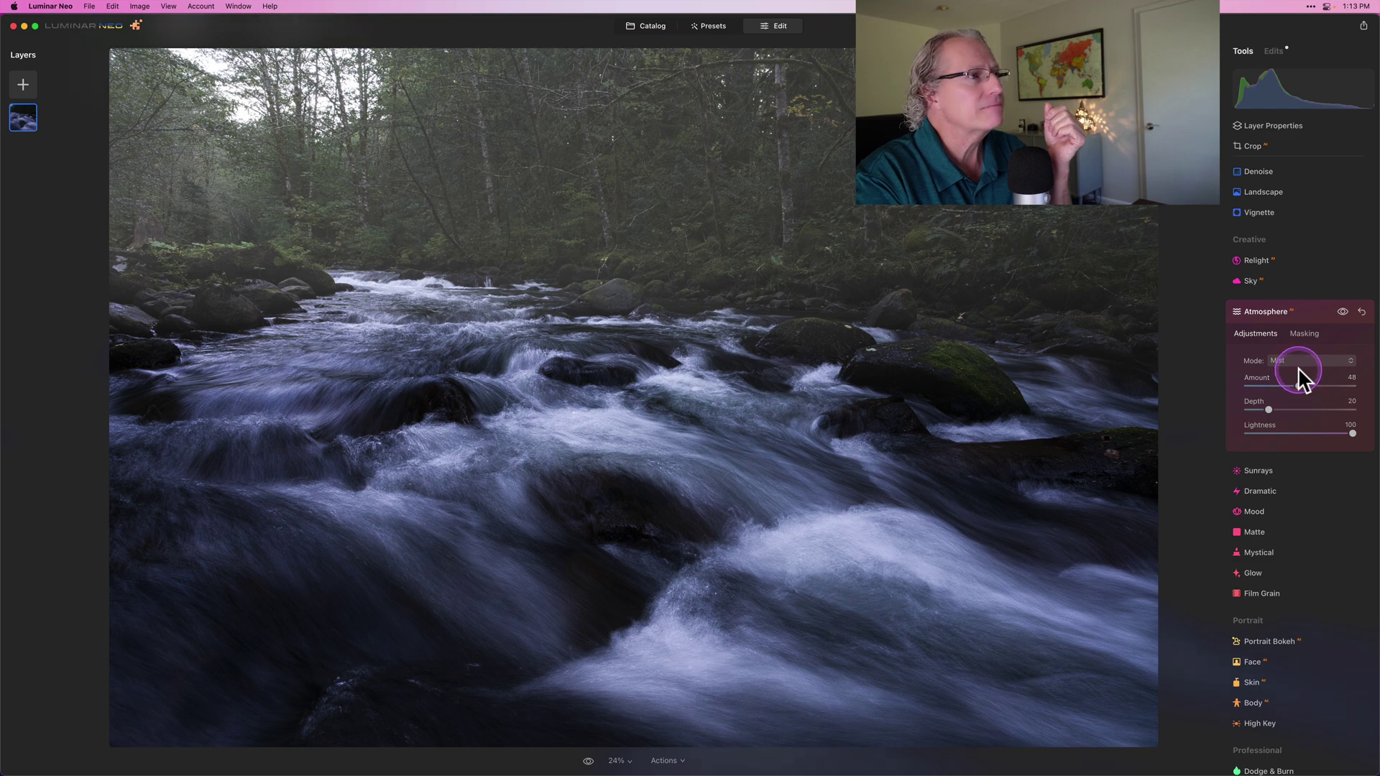
click(1298, 361)
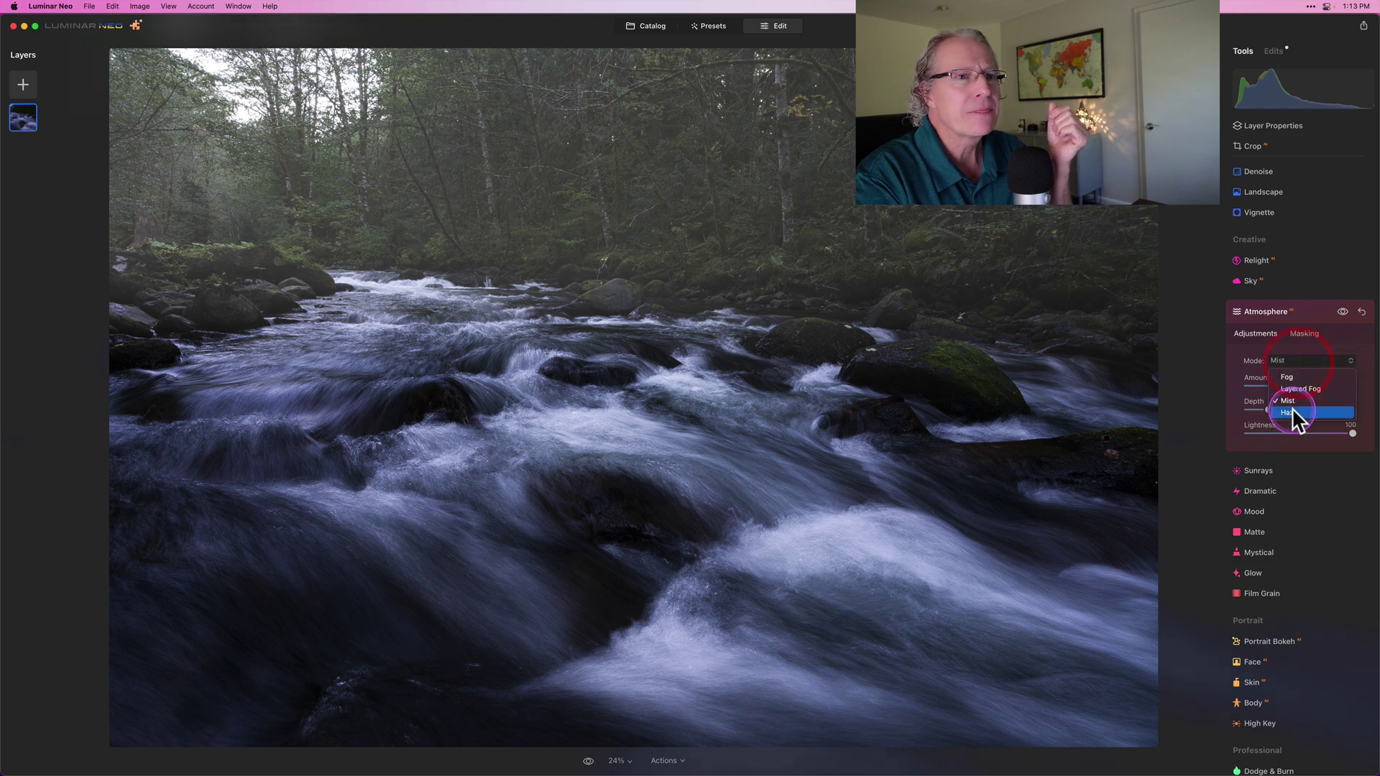
click(1290, 412)
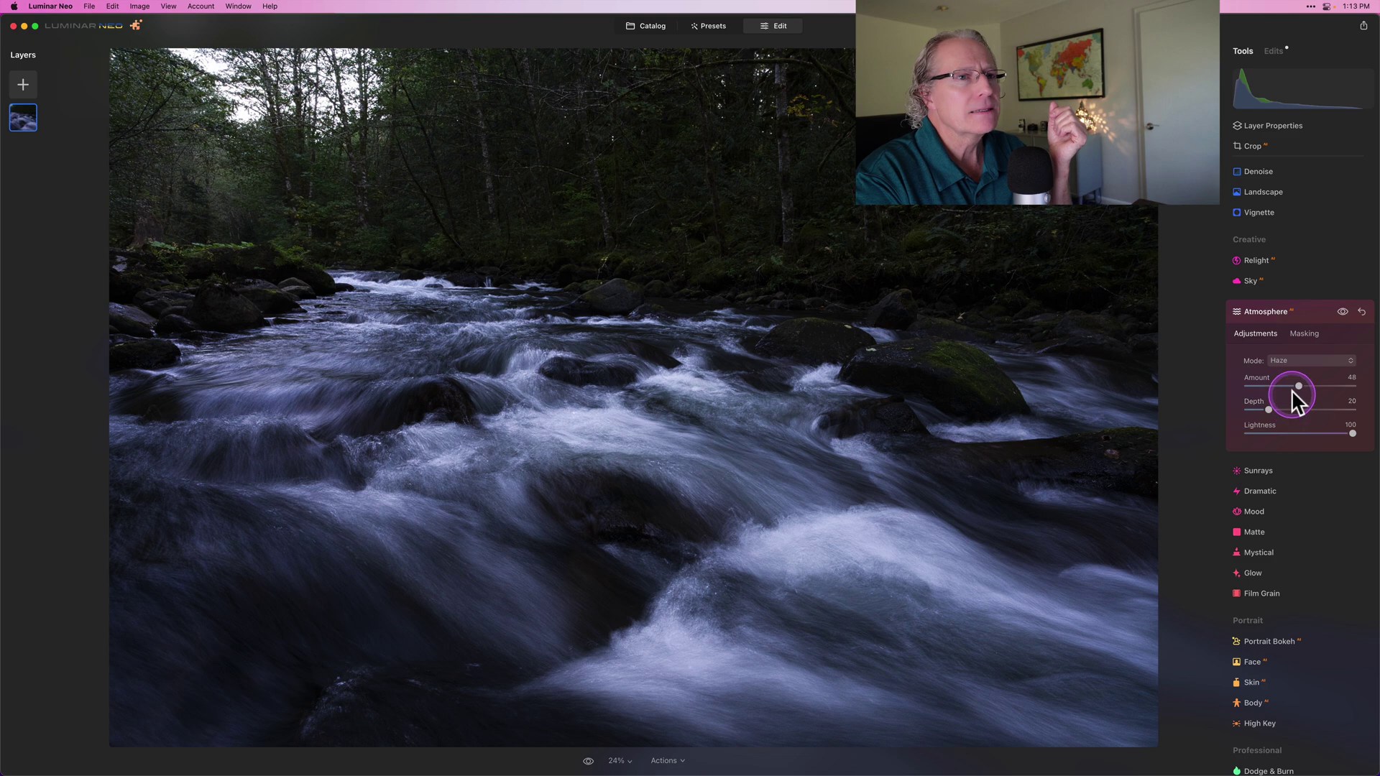
drag(1298, 384, 1228, 386)
click(1361, 312)
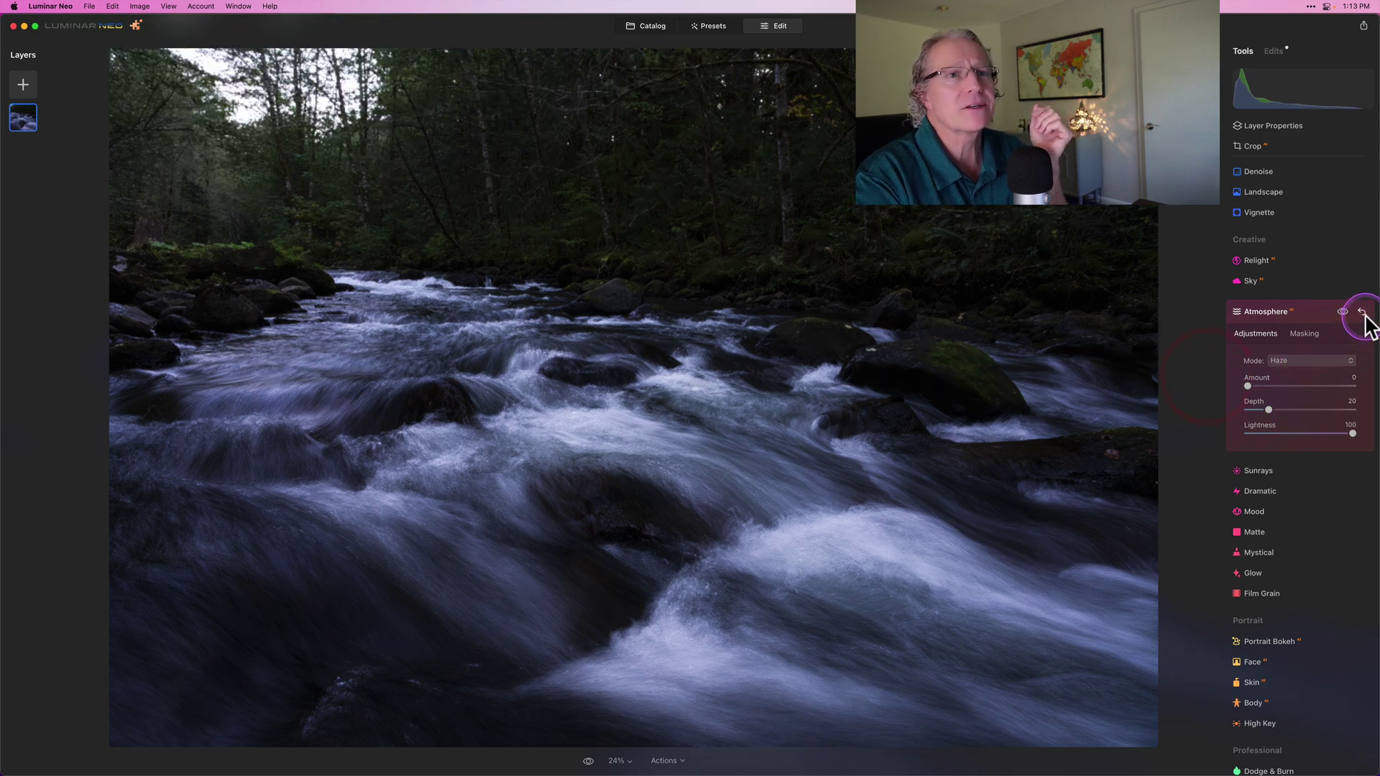
Apply the Glow tool with Type set to Glow and a raised Amount
click(1279, 309)
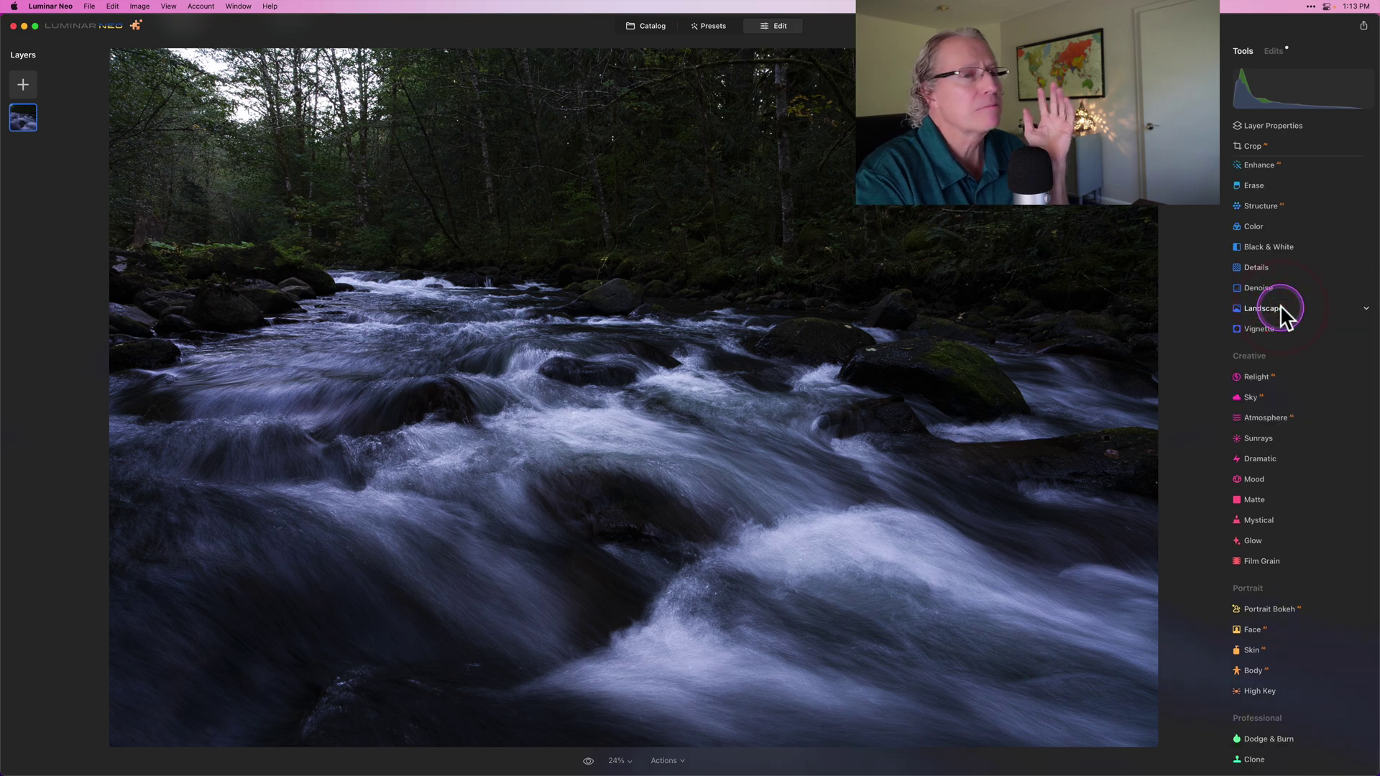
click(1262, 547)
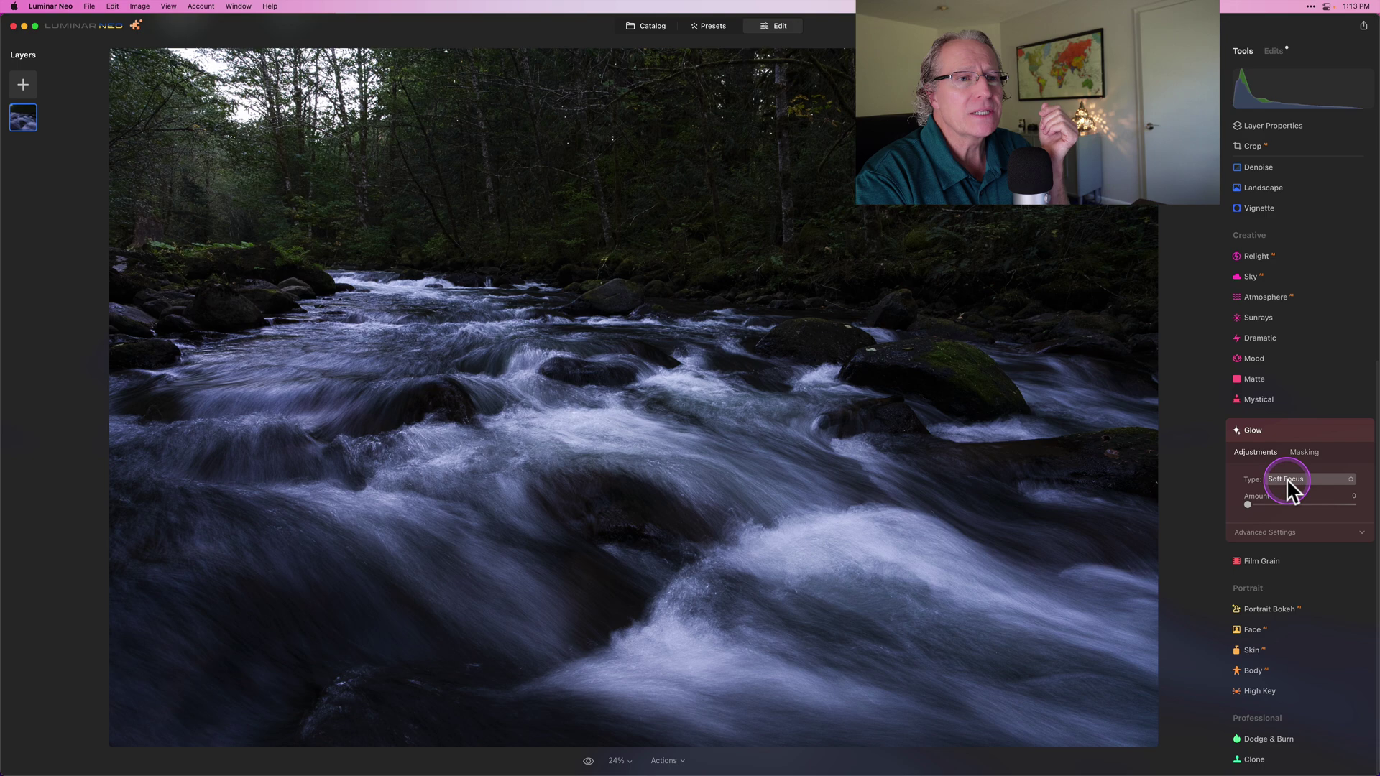
click(1287, 478)
click(1288, 506)
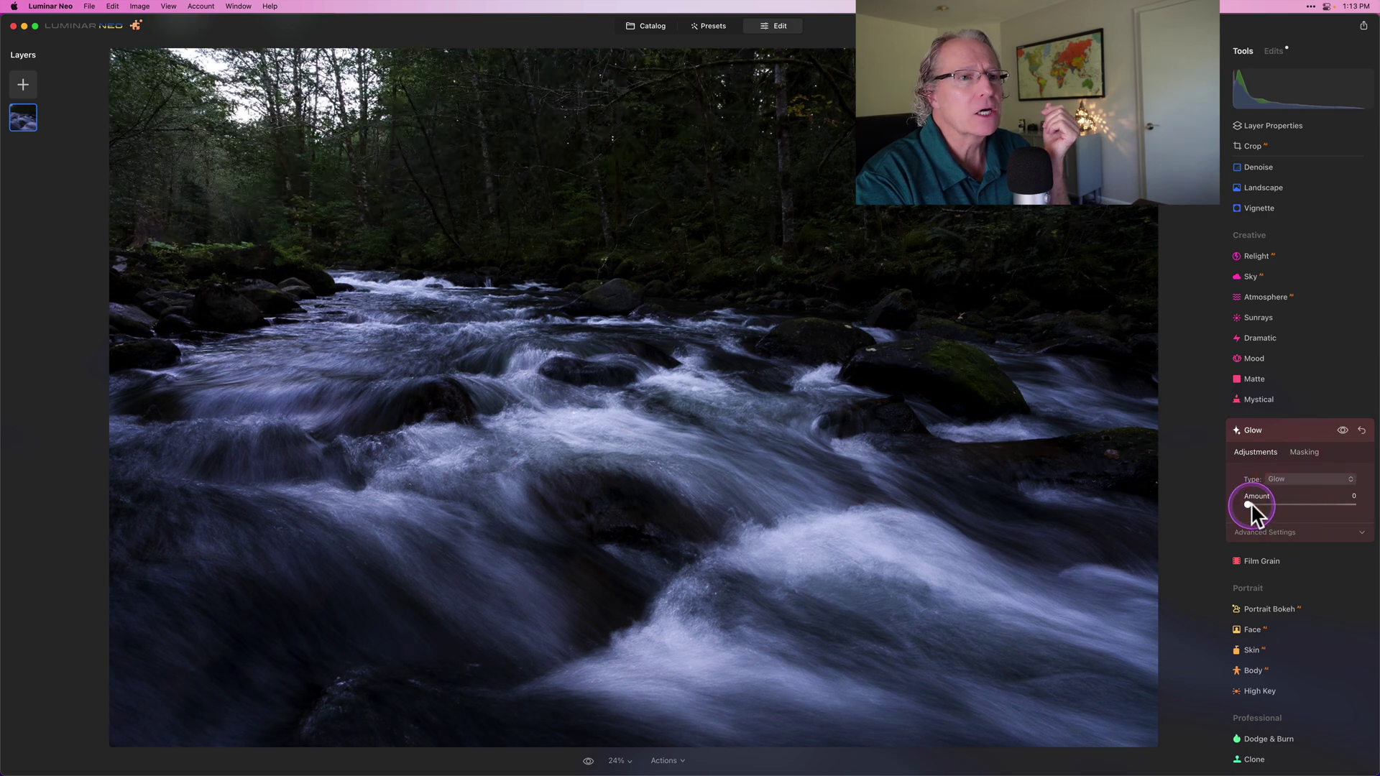
drag(1257, 499, 1287, 477)
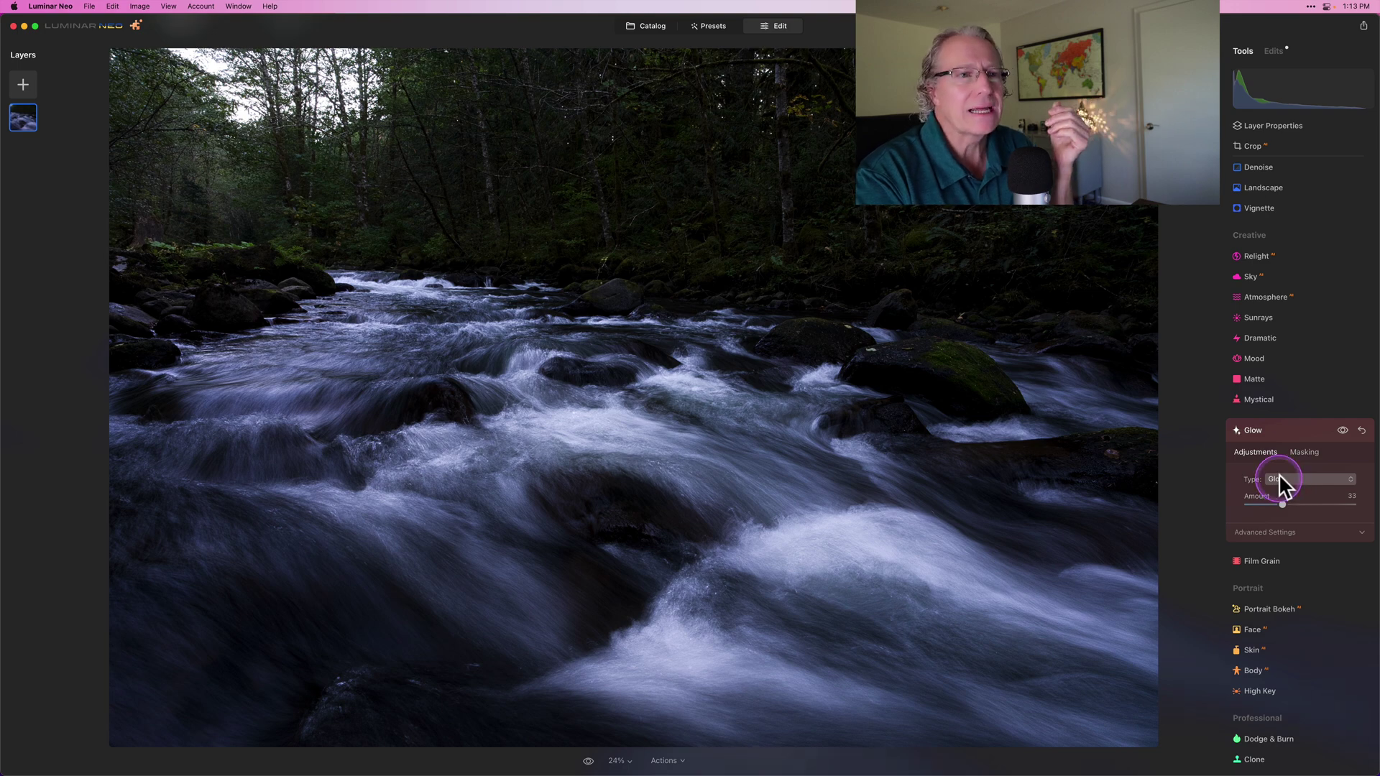
click(1289, 433)
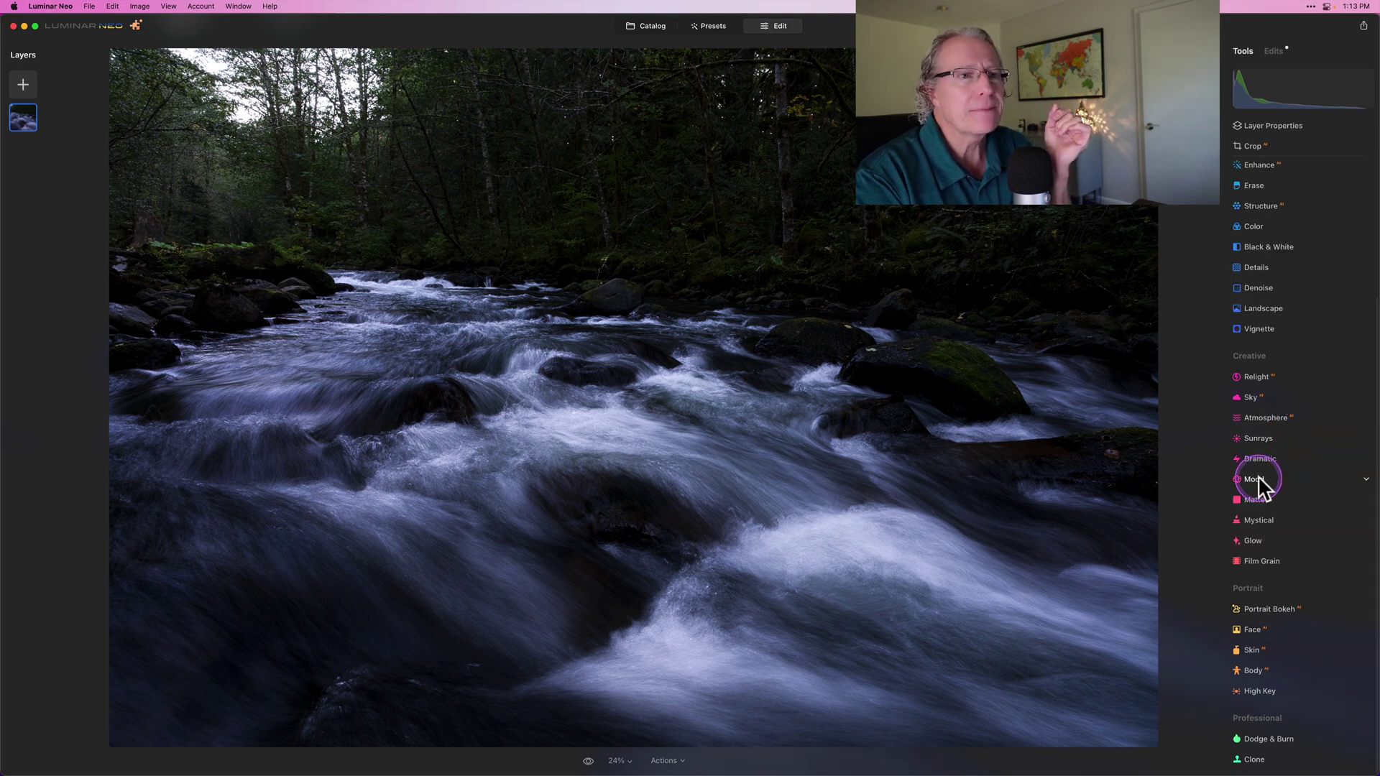
Test the Mystical effect's Amount, reset it to zero, then try a tiny amount
click(1257, 511)
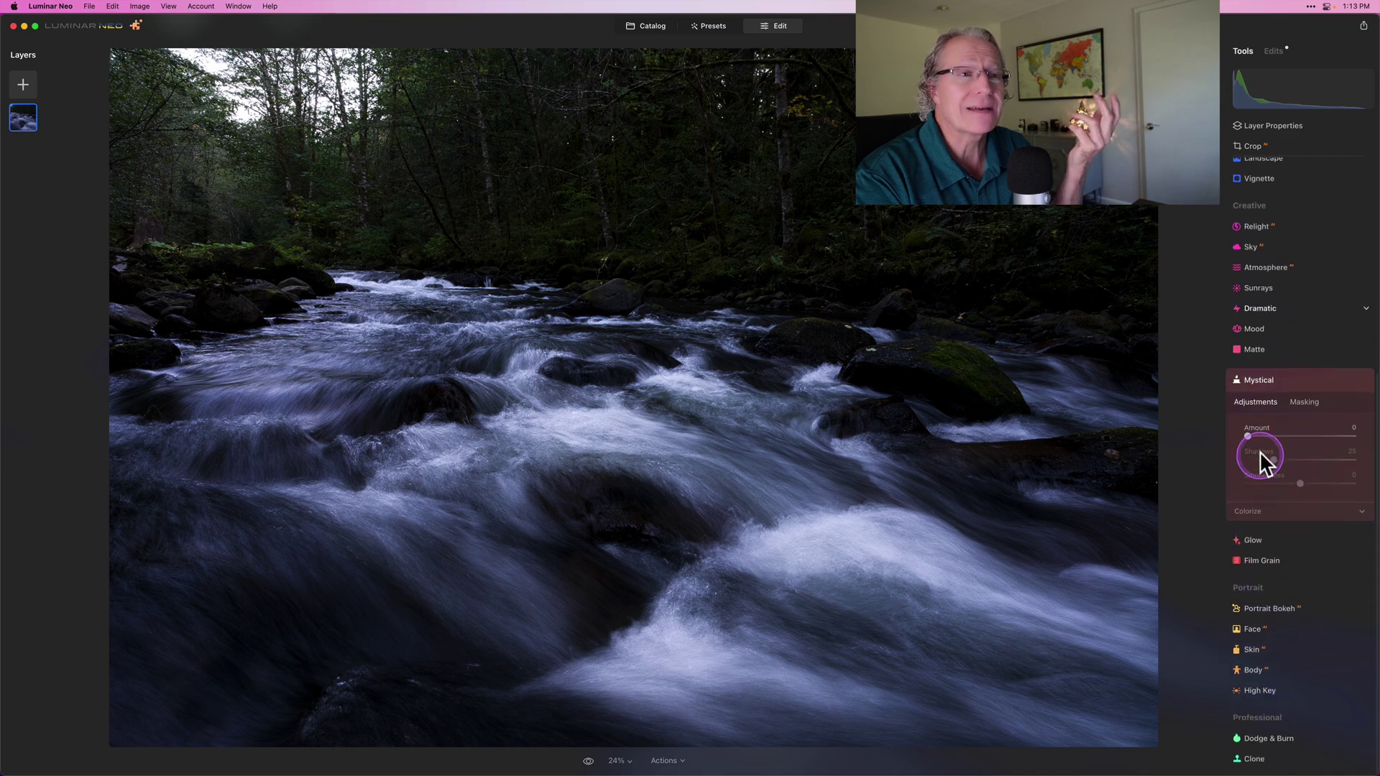
drag(1246, 436, 1328, 417)
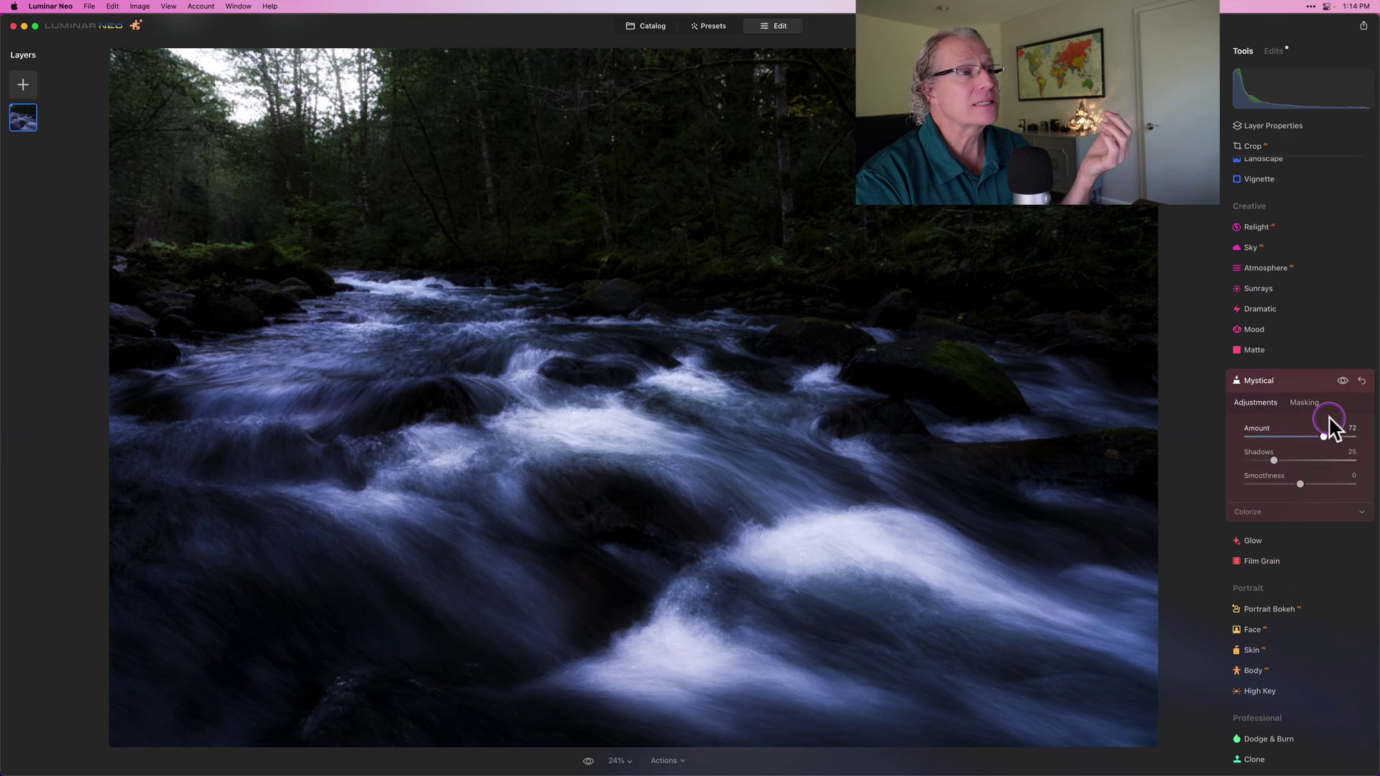
double_click(1329, 417)
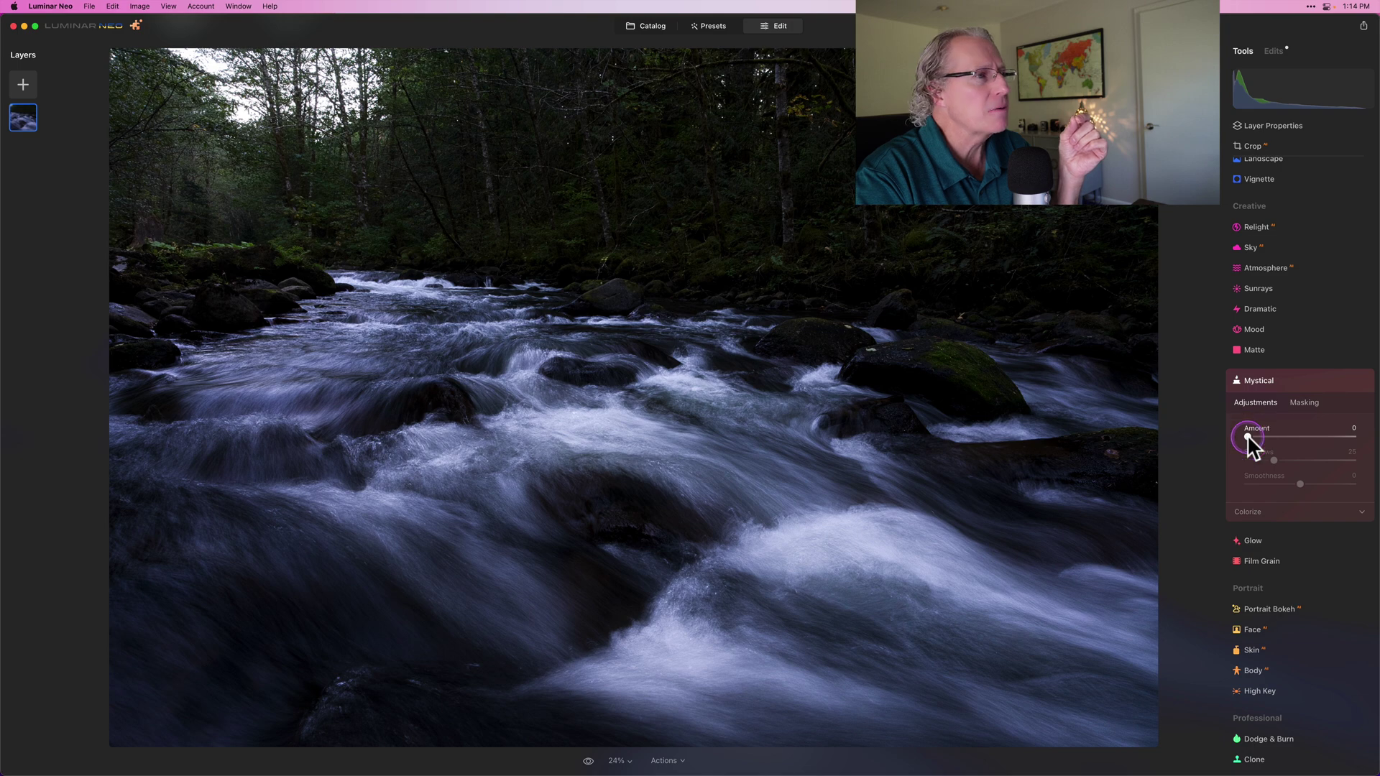
drag(1248, 434, 1254, 432)
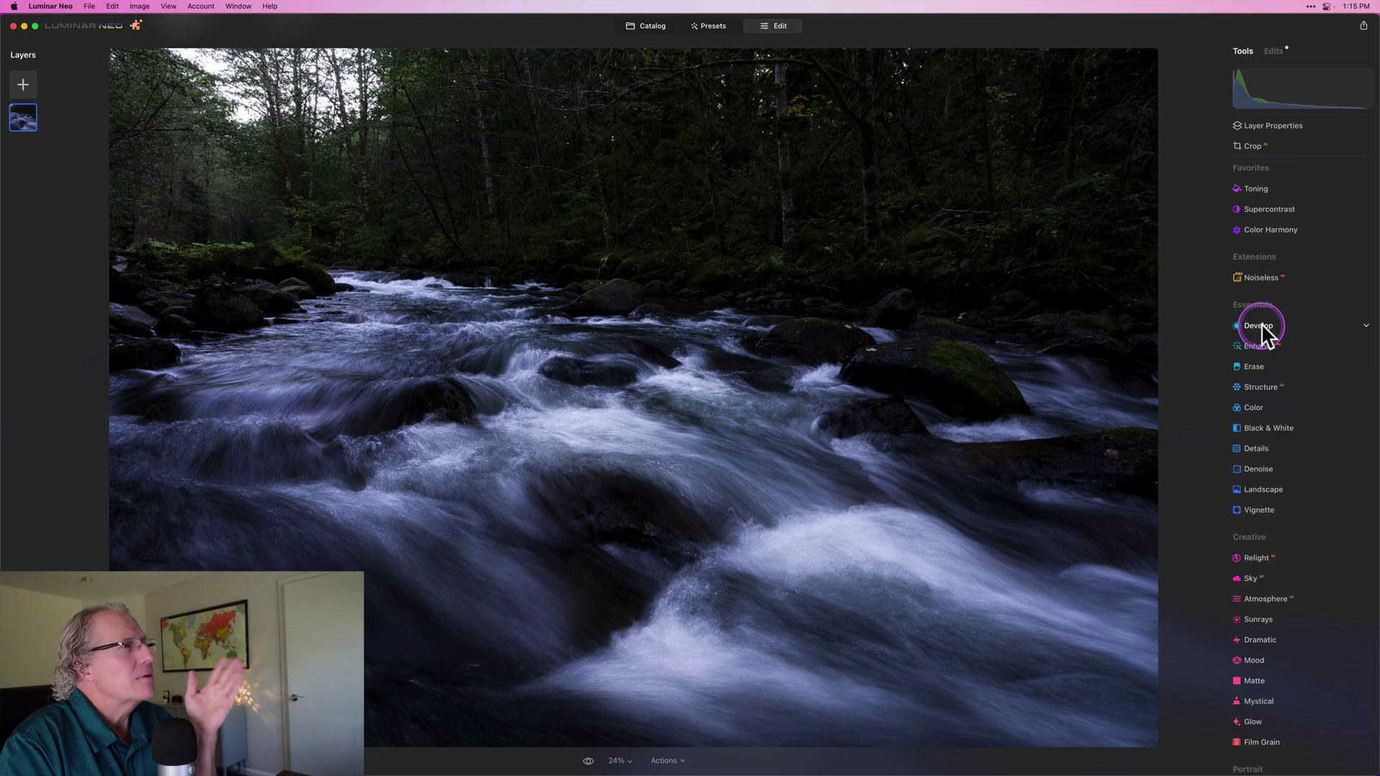
Add a radial gradient Develop mask stretched into a wide ellipse over the upper-left trees
click(1259, 326)
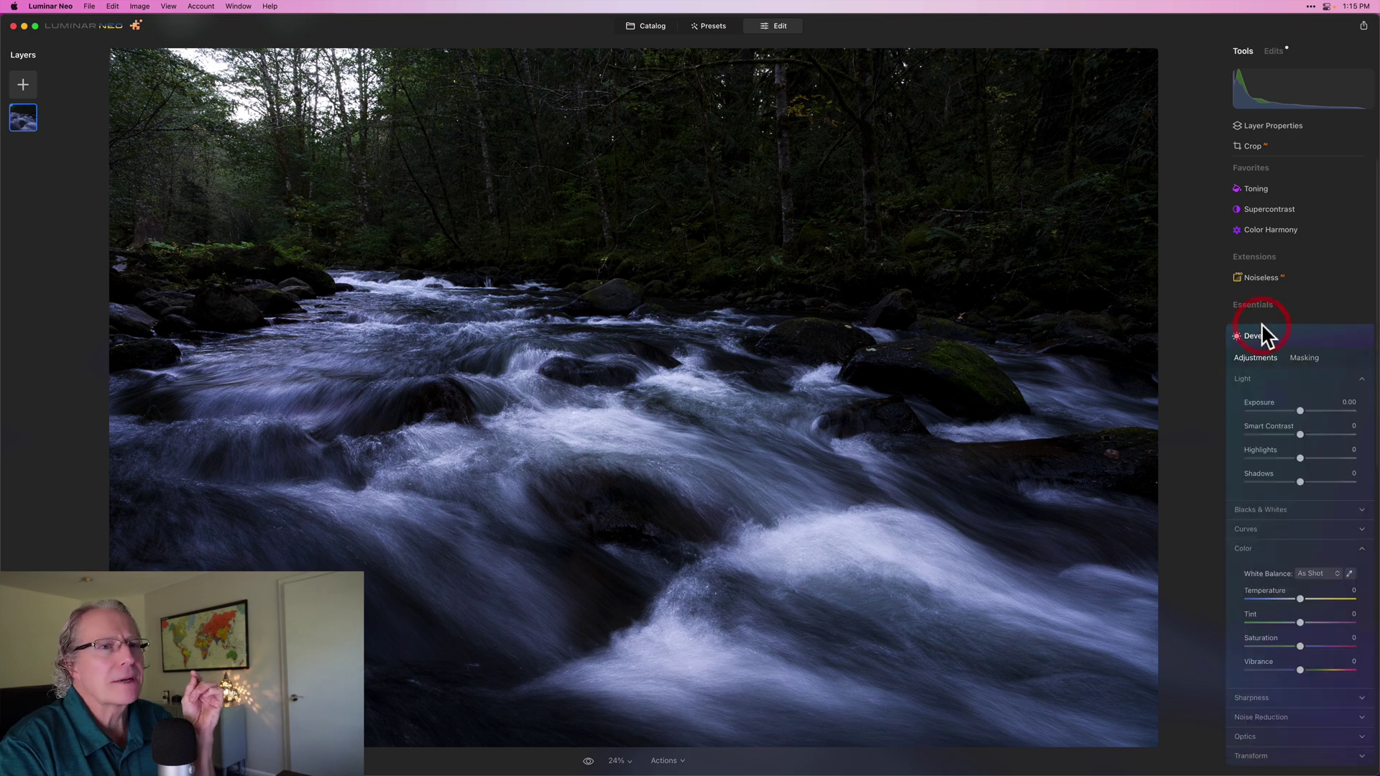
click(1304, 355)
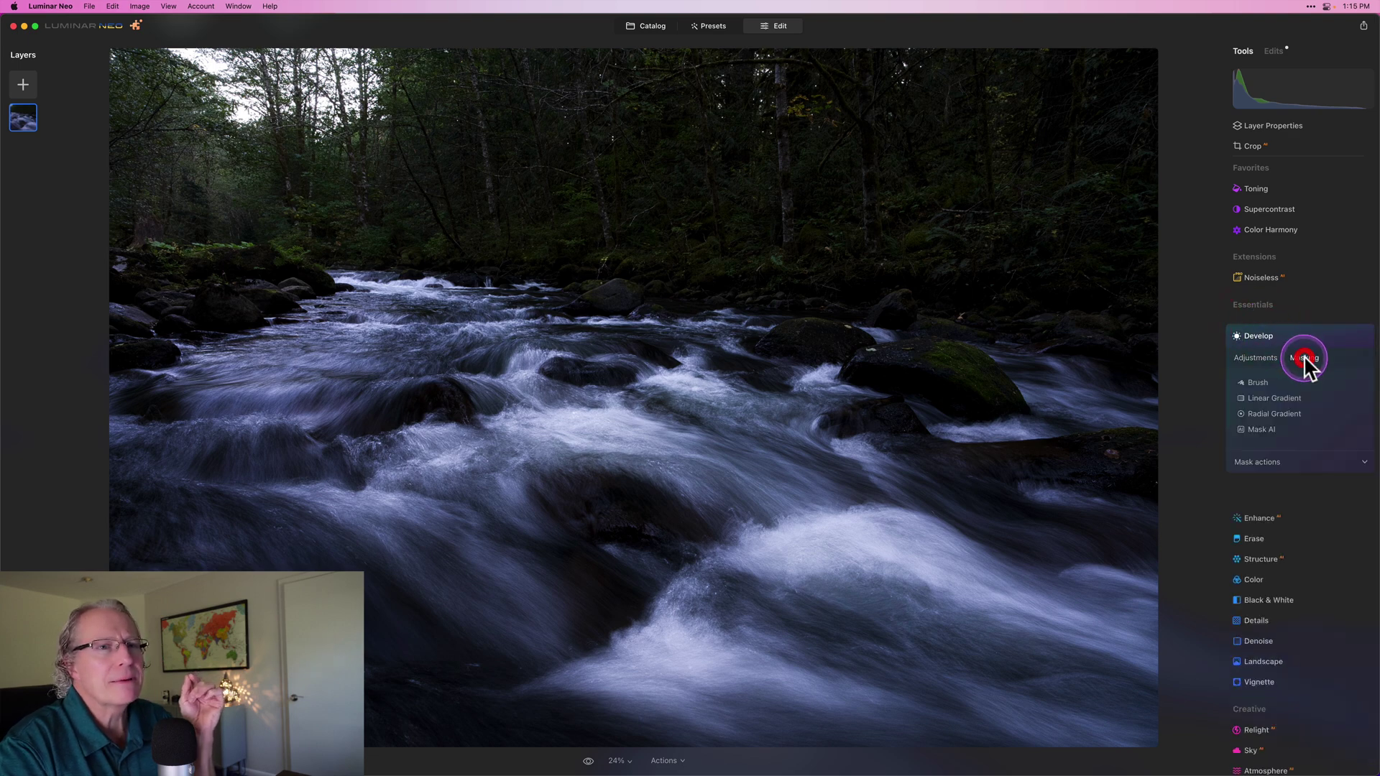
click(1272, 414)
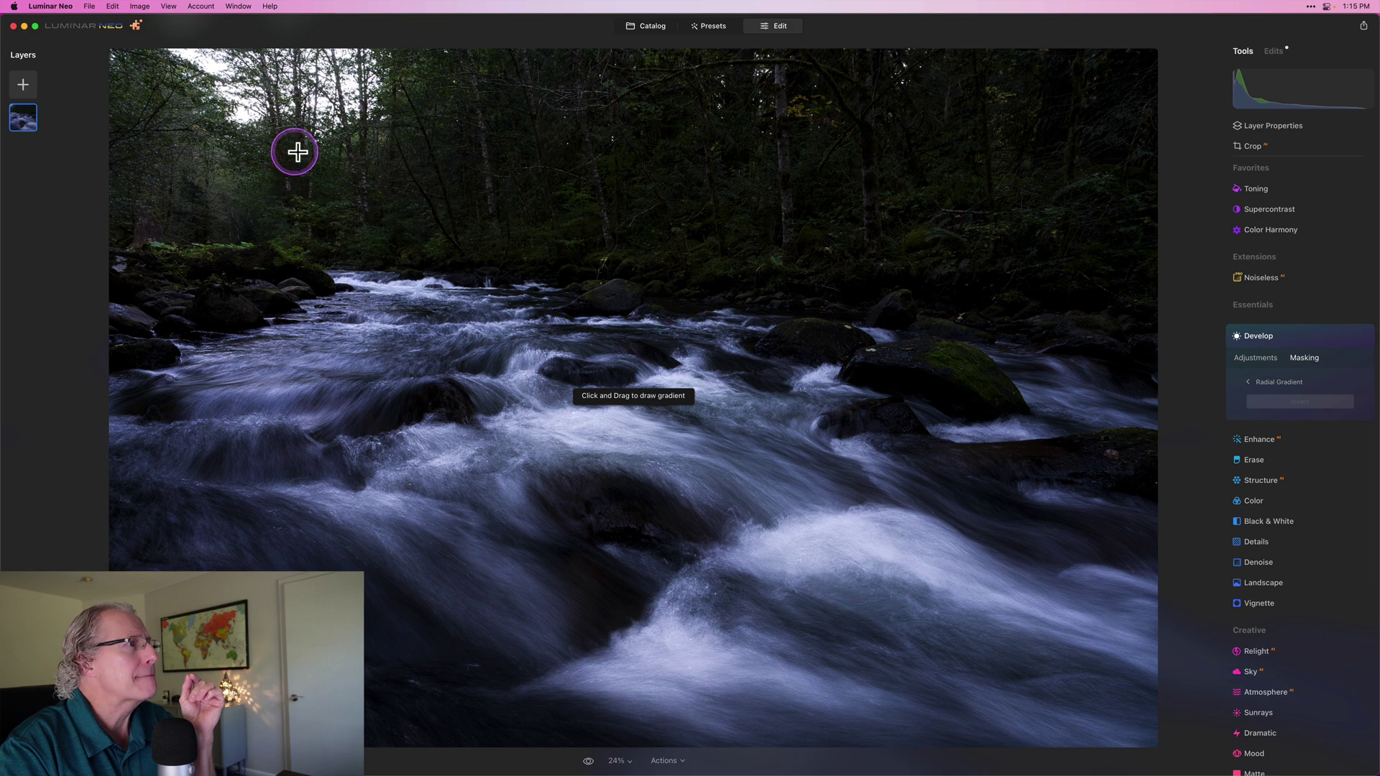
mouse_move(291, 114)
mouse_down()
mouse_move(295, 138)
mouse_move(311, 123)
mouse_move(311, 136)
mouse_up()
click(1287, 406)
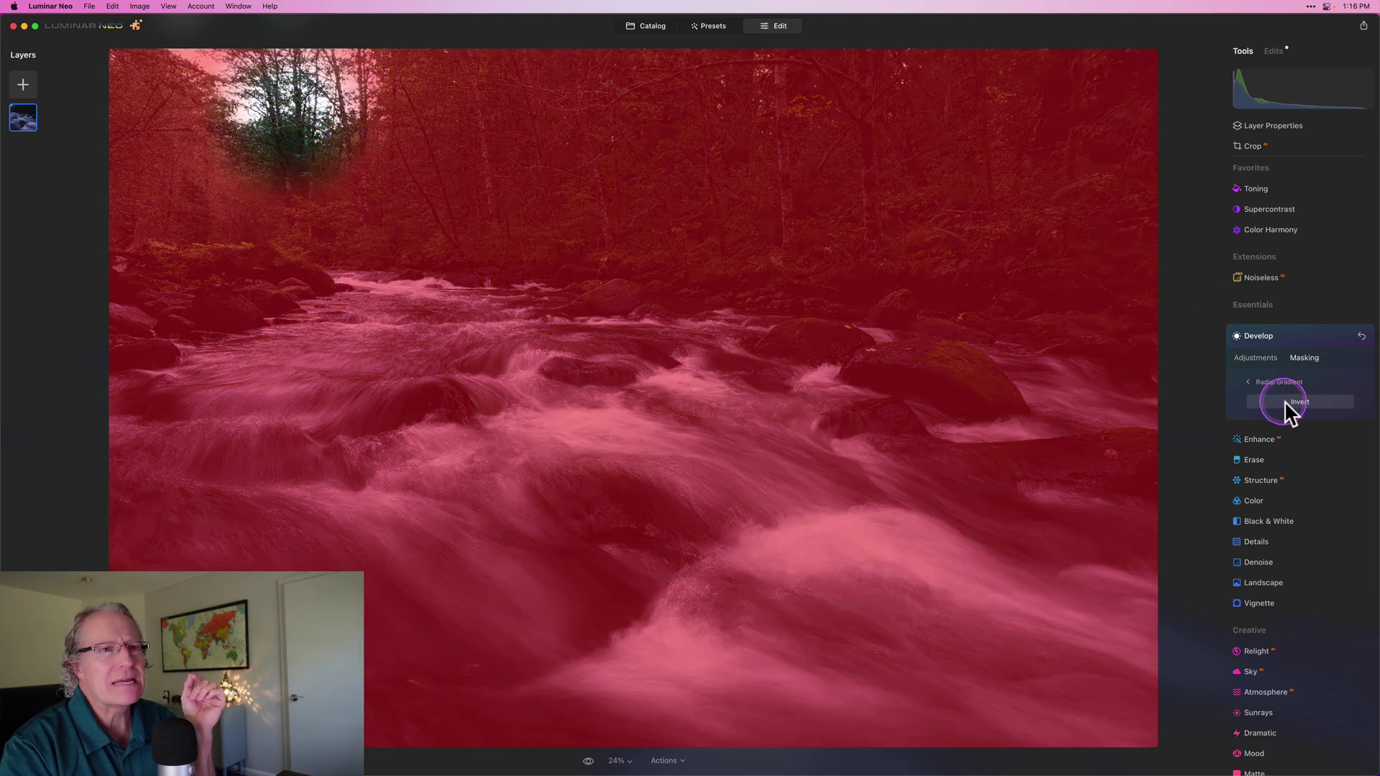
click(1285, 404)
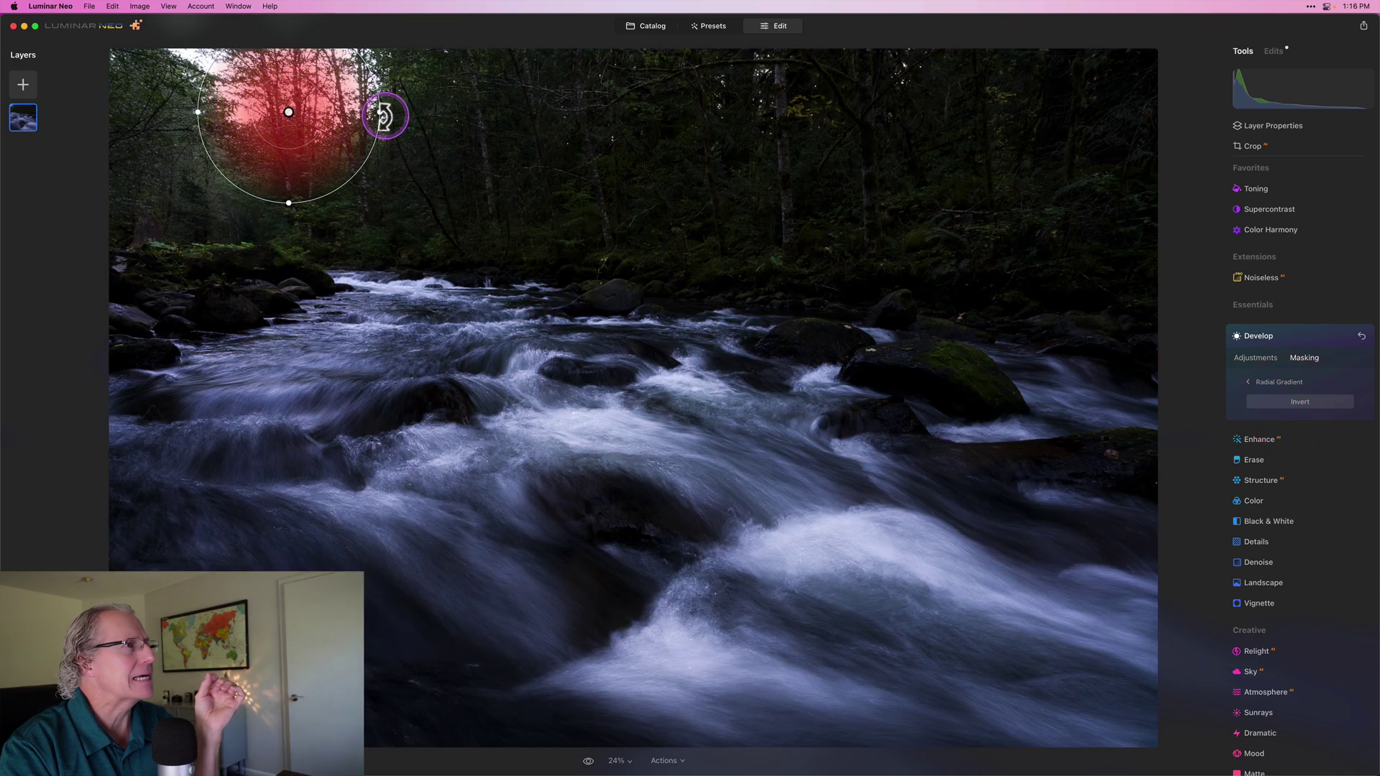
drag(382, 109, 545, 142)
drag(311, 144, 307, 161)
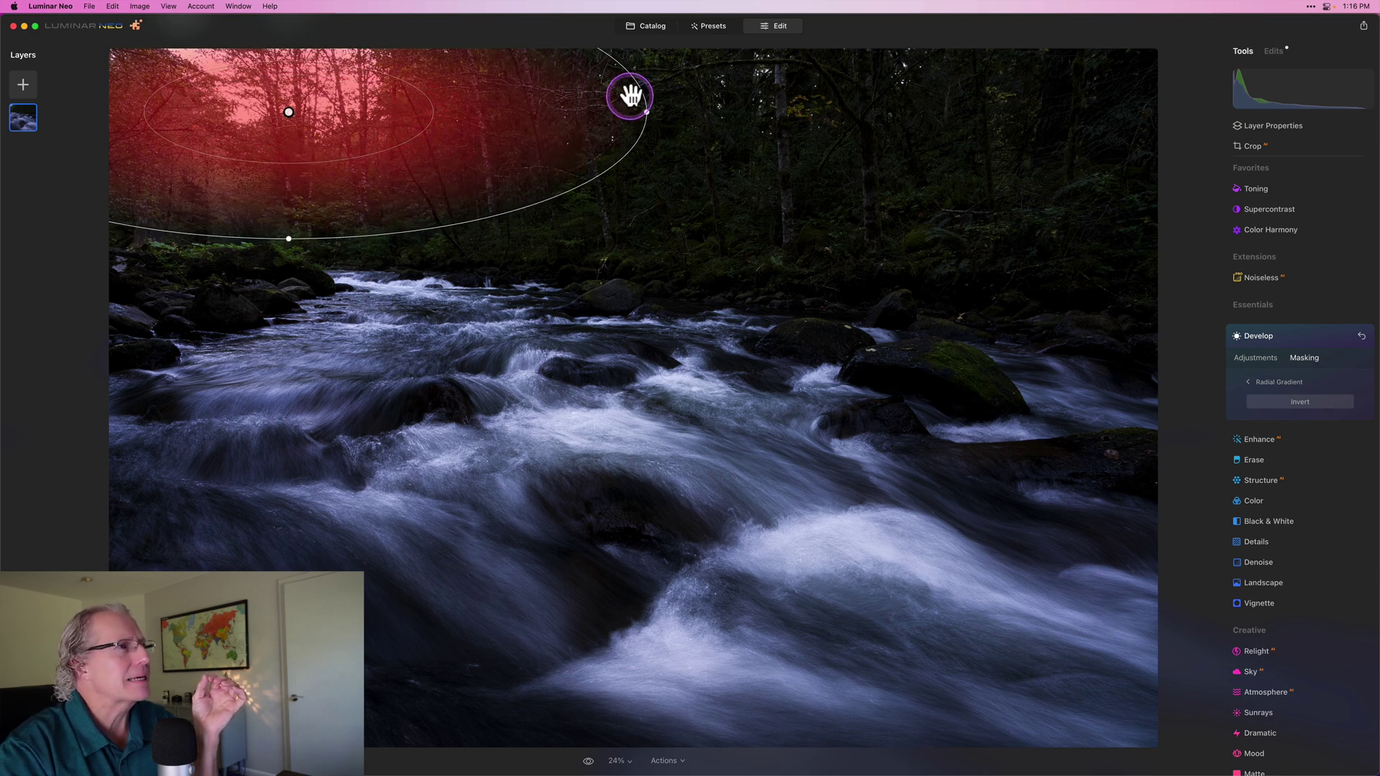
drag(631, 83, 701, 69)
drag(287, 160, 294, 177)
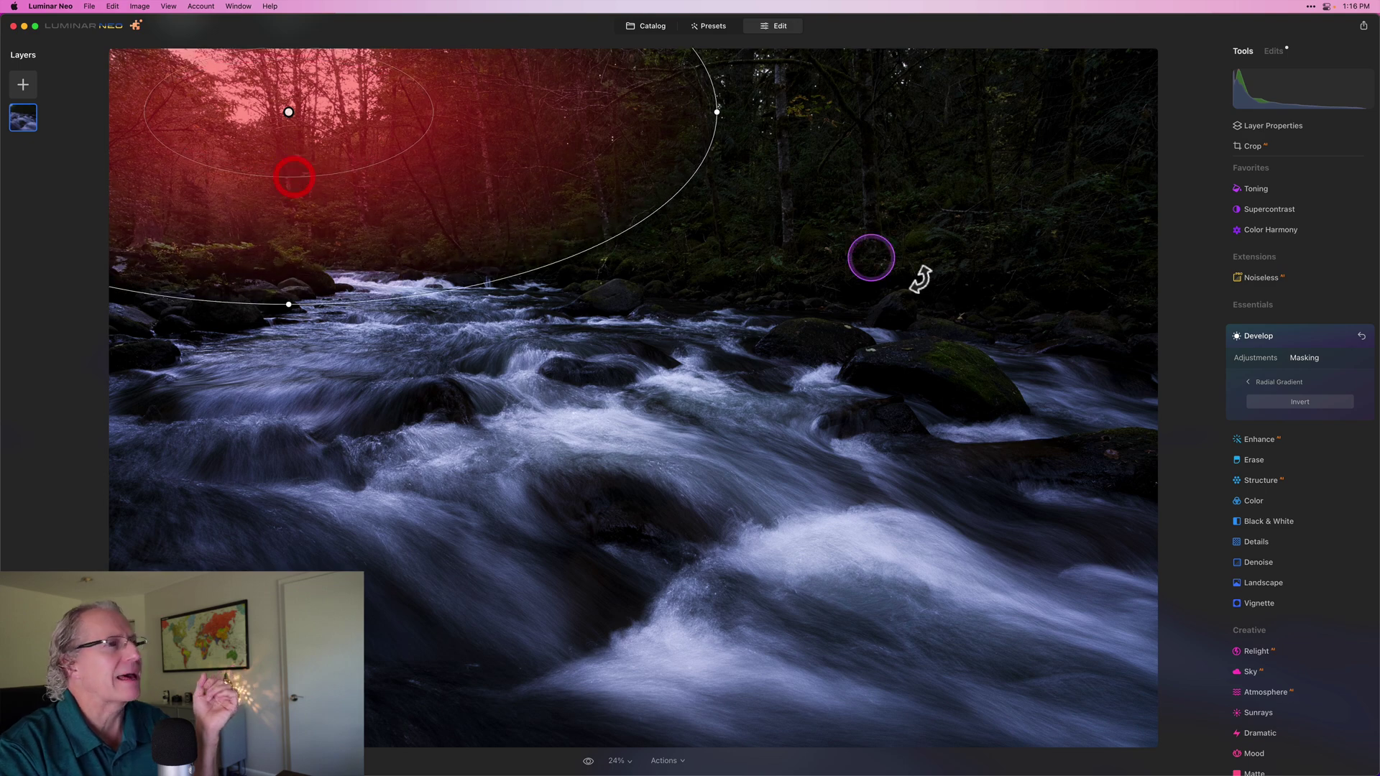
click(1252, 358)
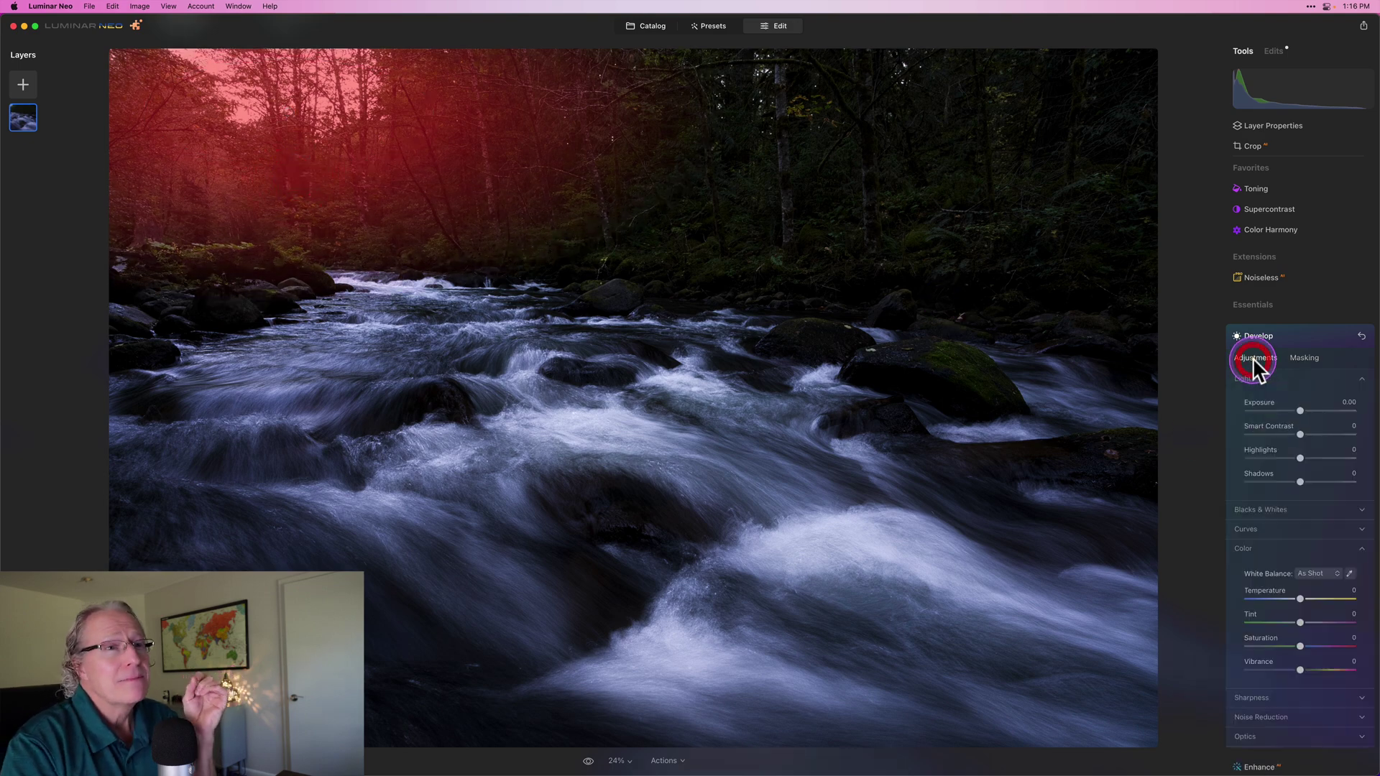
Set the masked area to Exposure 1.13, Temperature -43, Smart Contrast -48, with lifted Shadows
drag(1300, 407, 1310, 403)
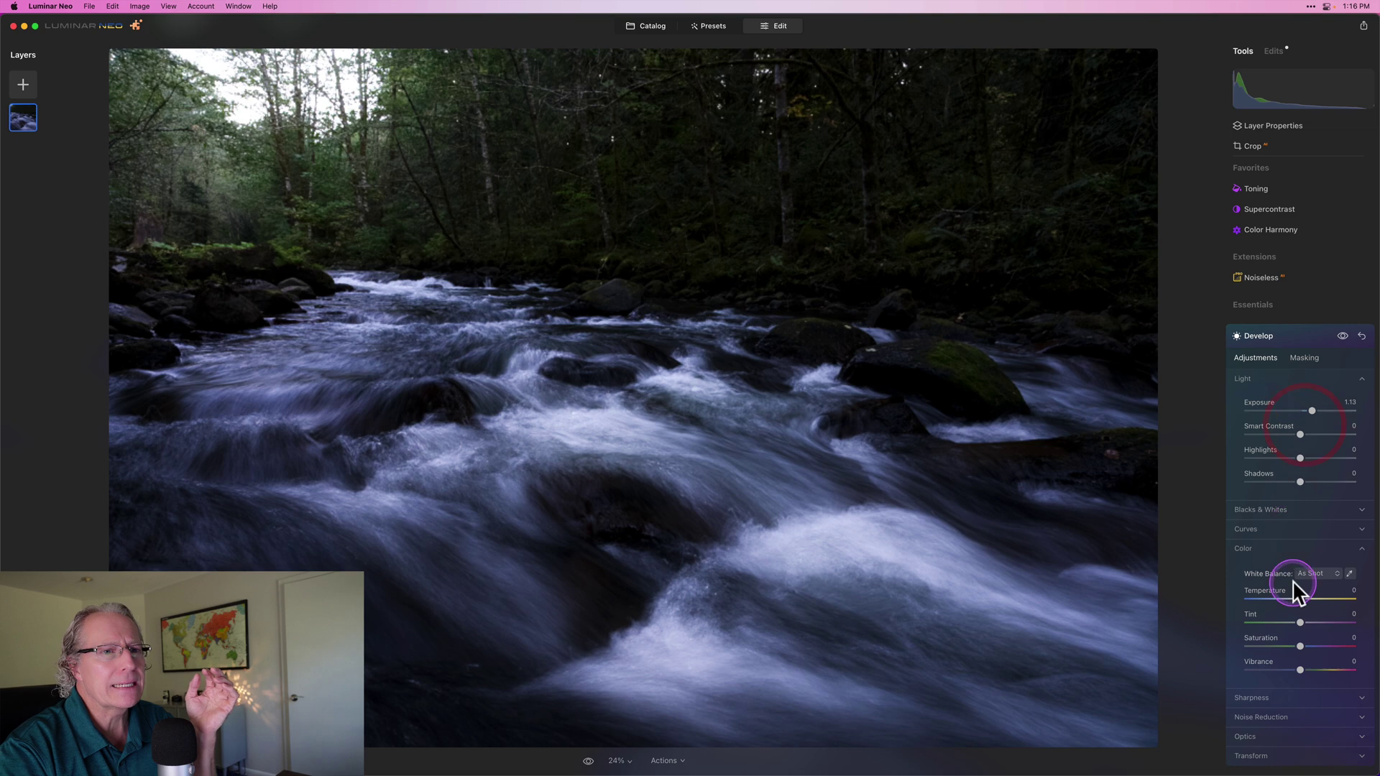
drag(1298, 597, 1294, 595)
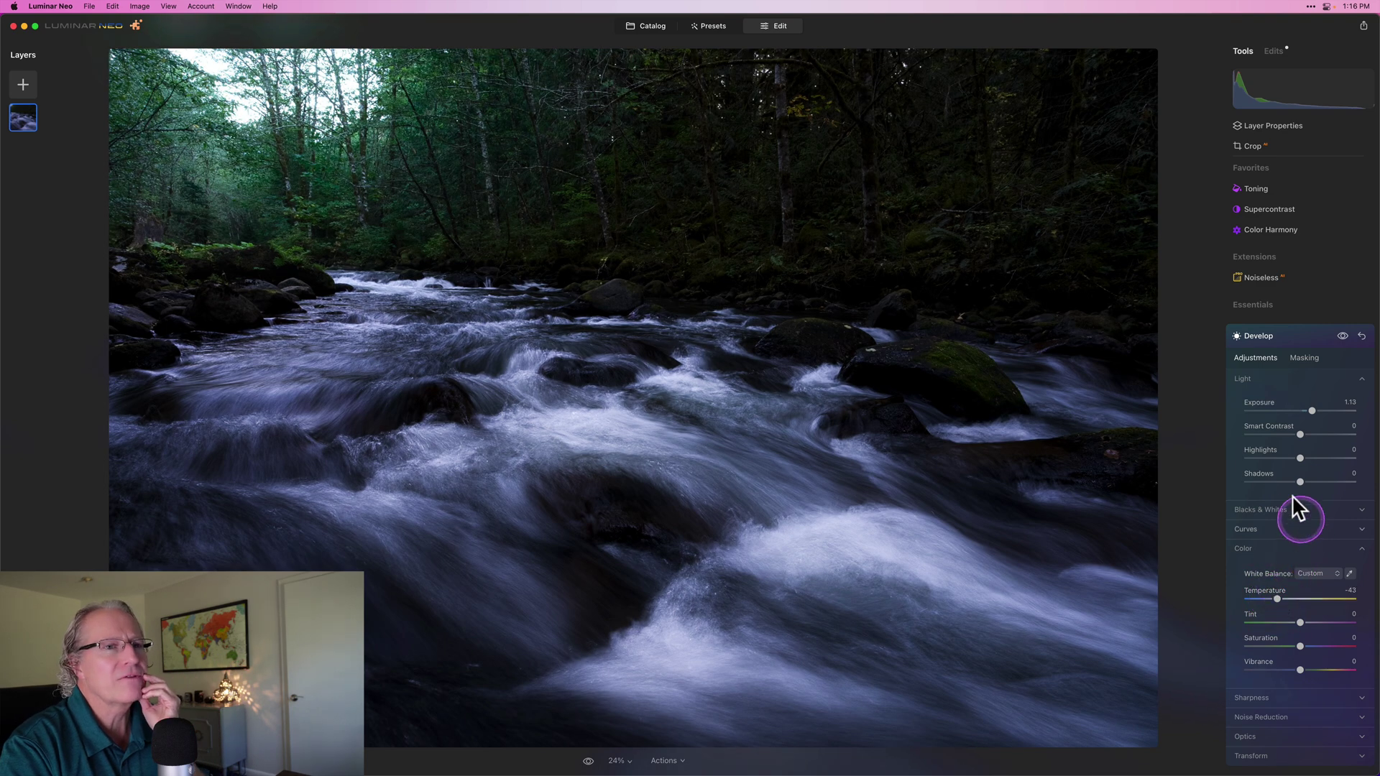
drag(1299, 433, 1290, 436)
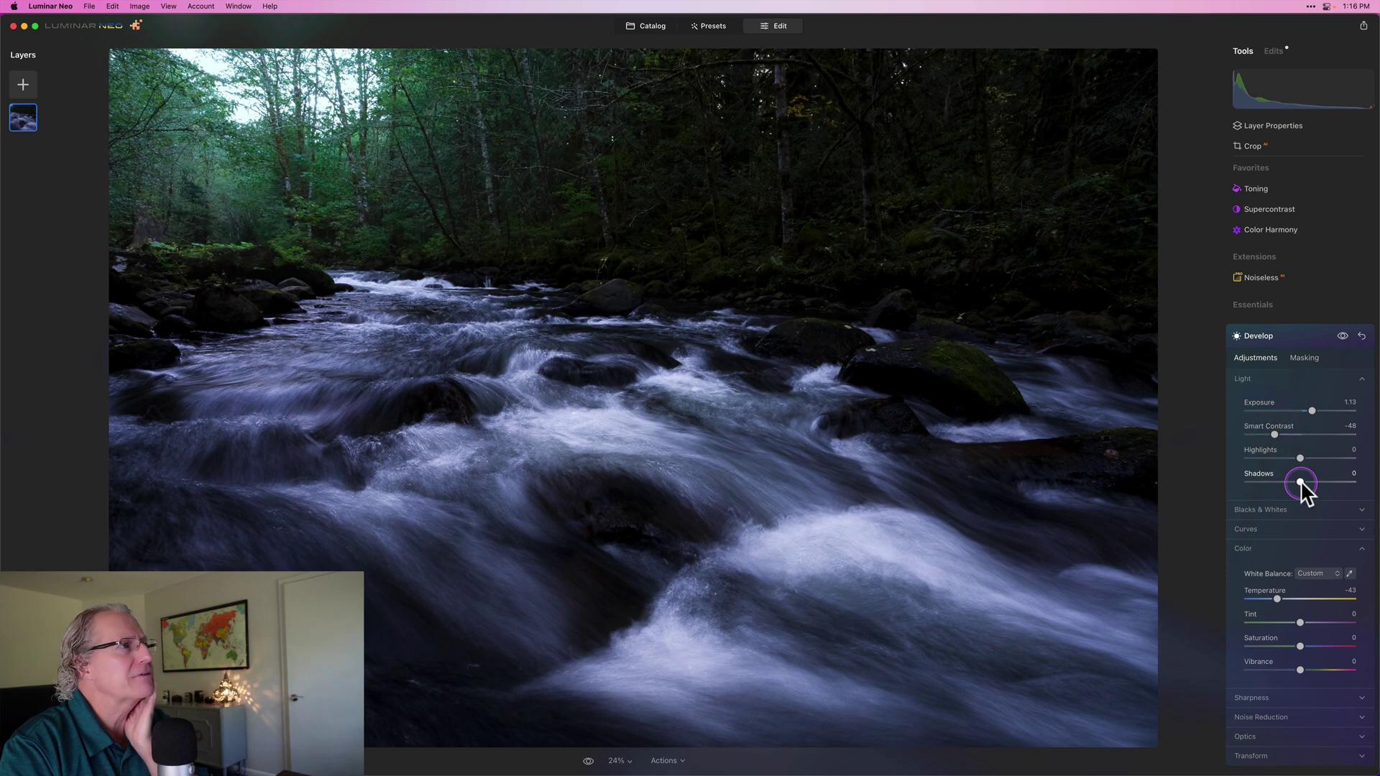
drag(1300, 481, 1309, 481)
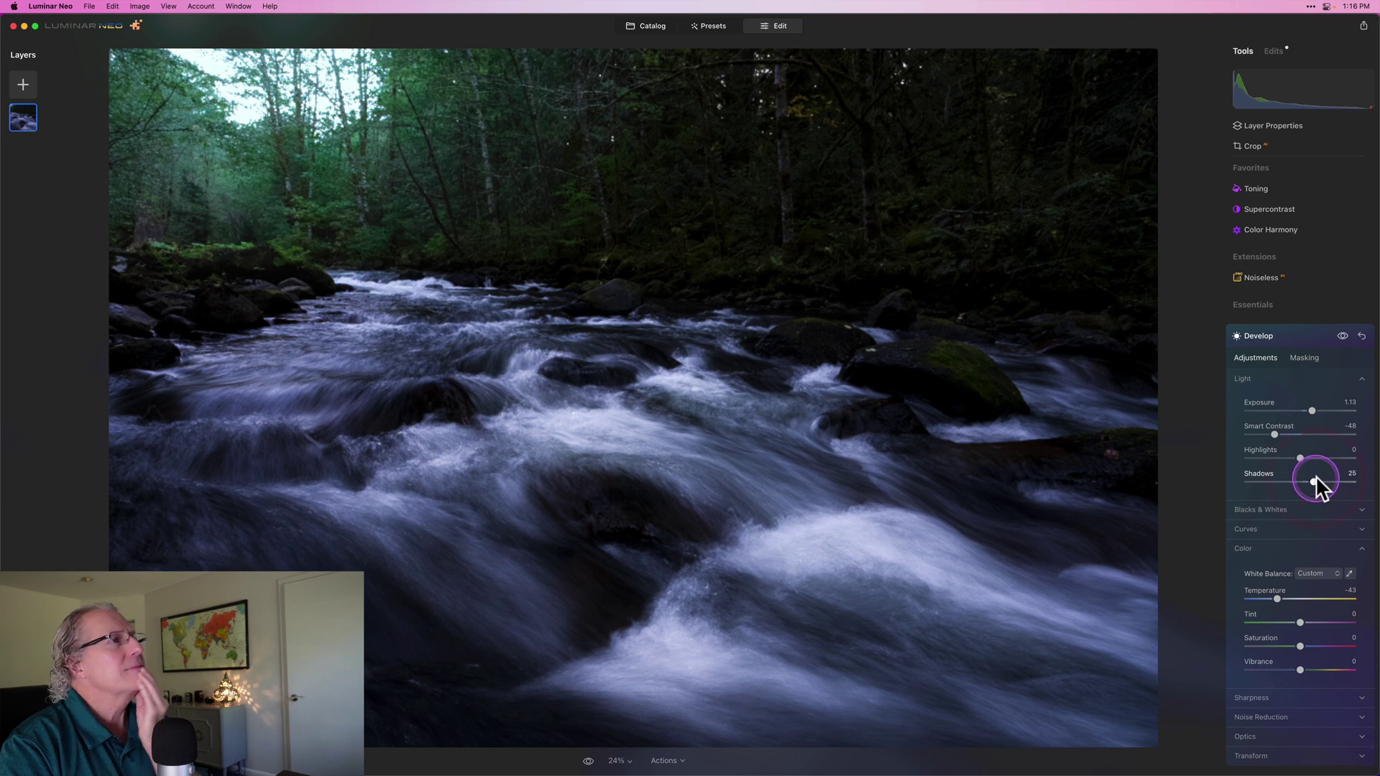
click(1341, 336)
click(1342, 336)
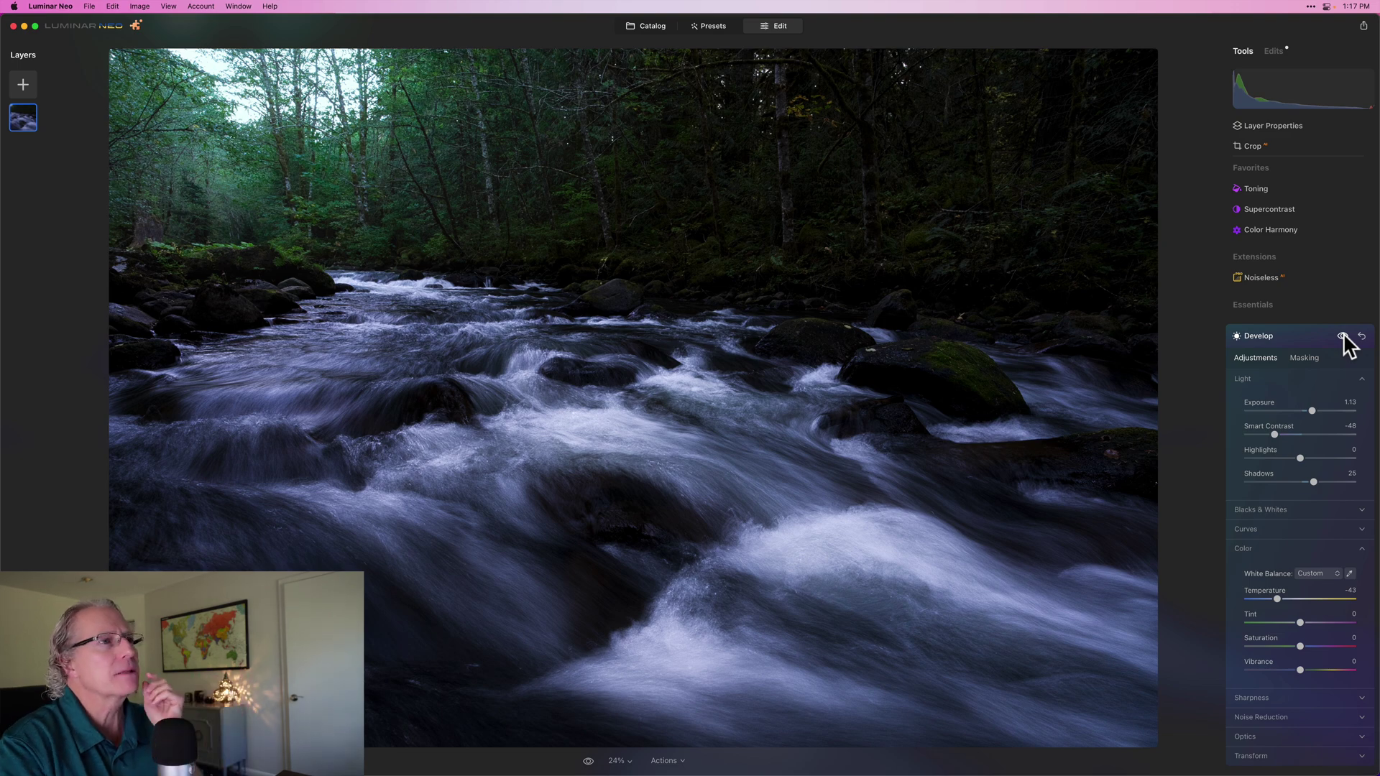
Place a radial gradient Color mask and stretch it wide over the upper-right forest with tighter feathering
click(1286, 335)
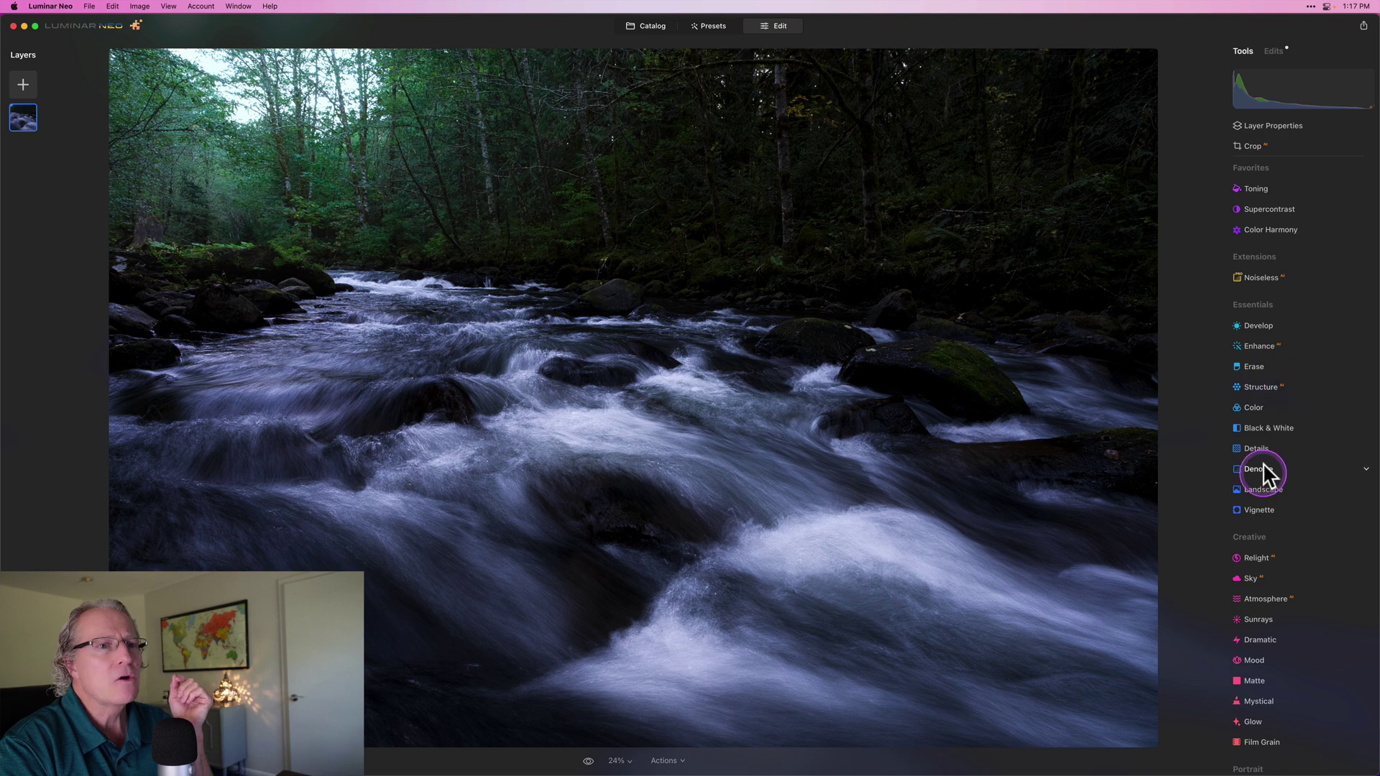
click(1262, 407)
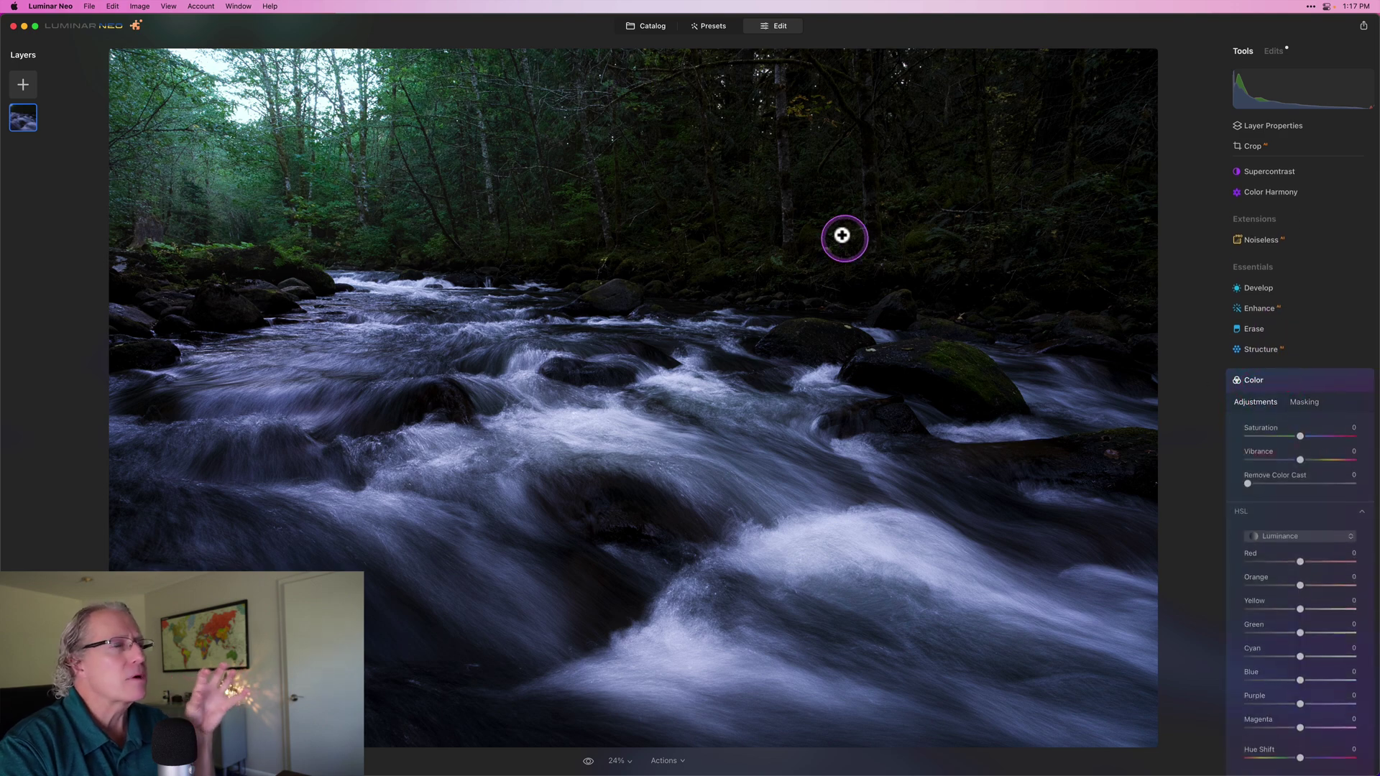
click(1302, 399)
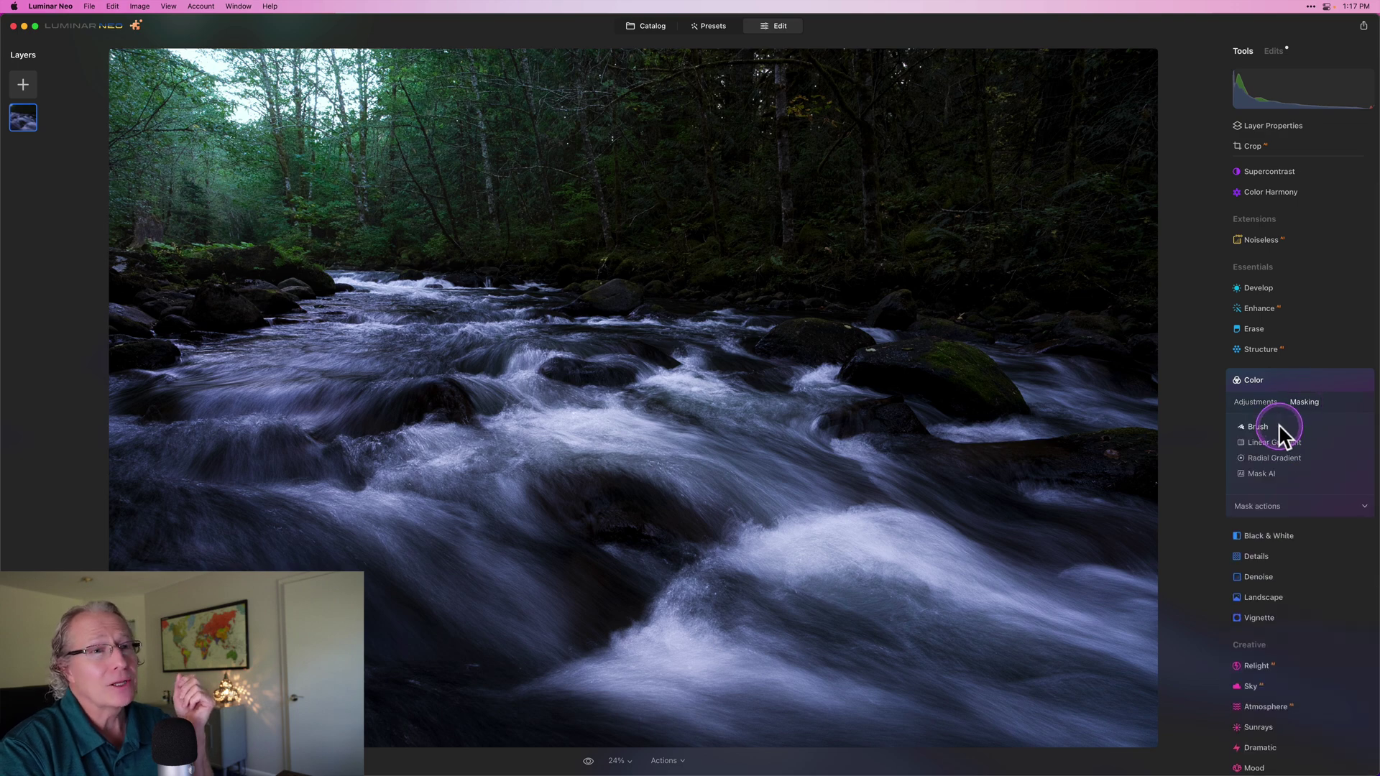
click(1265, 456)
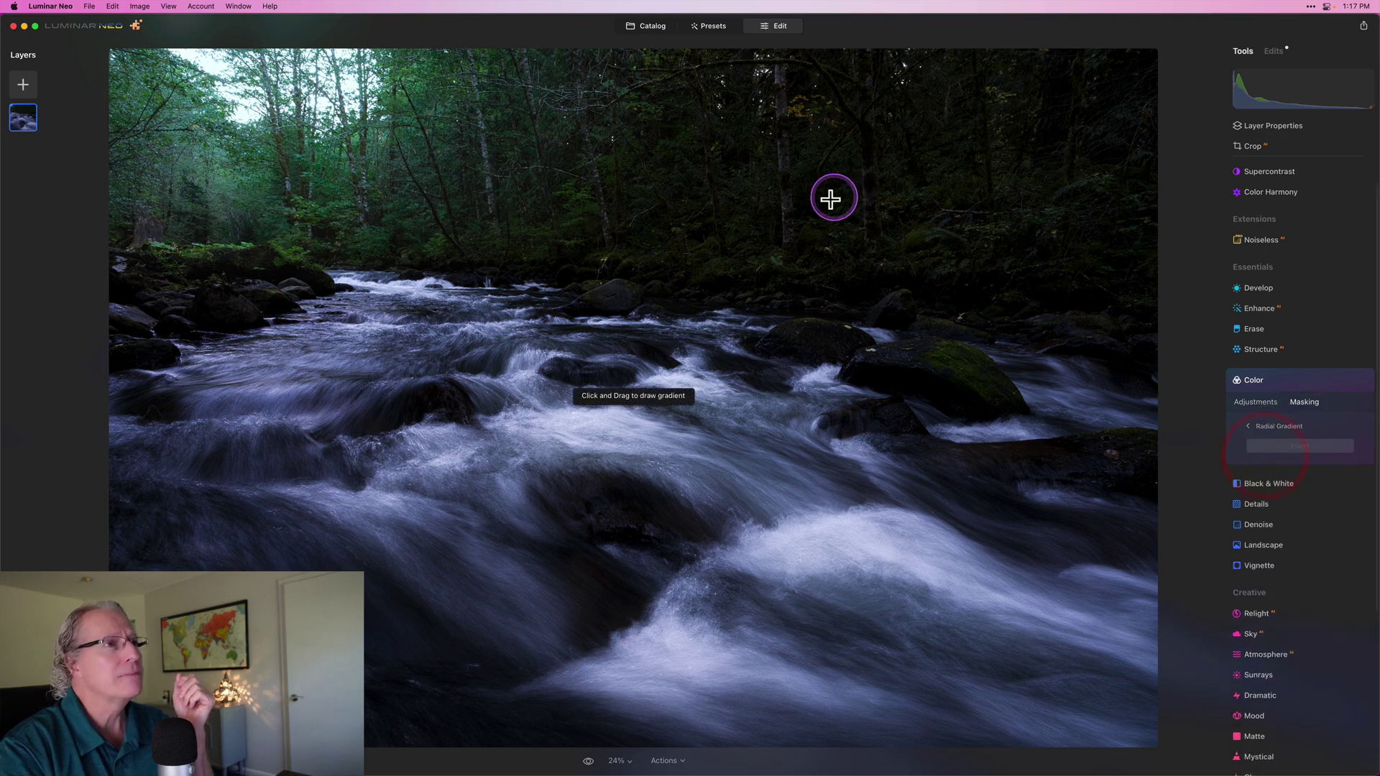
click(861, 196)
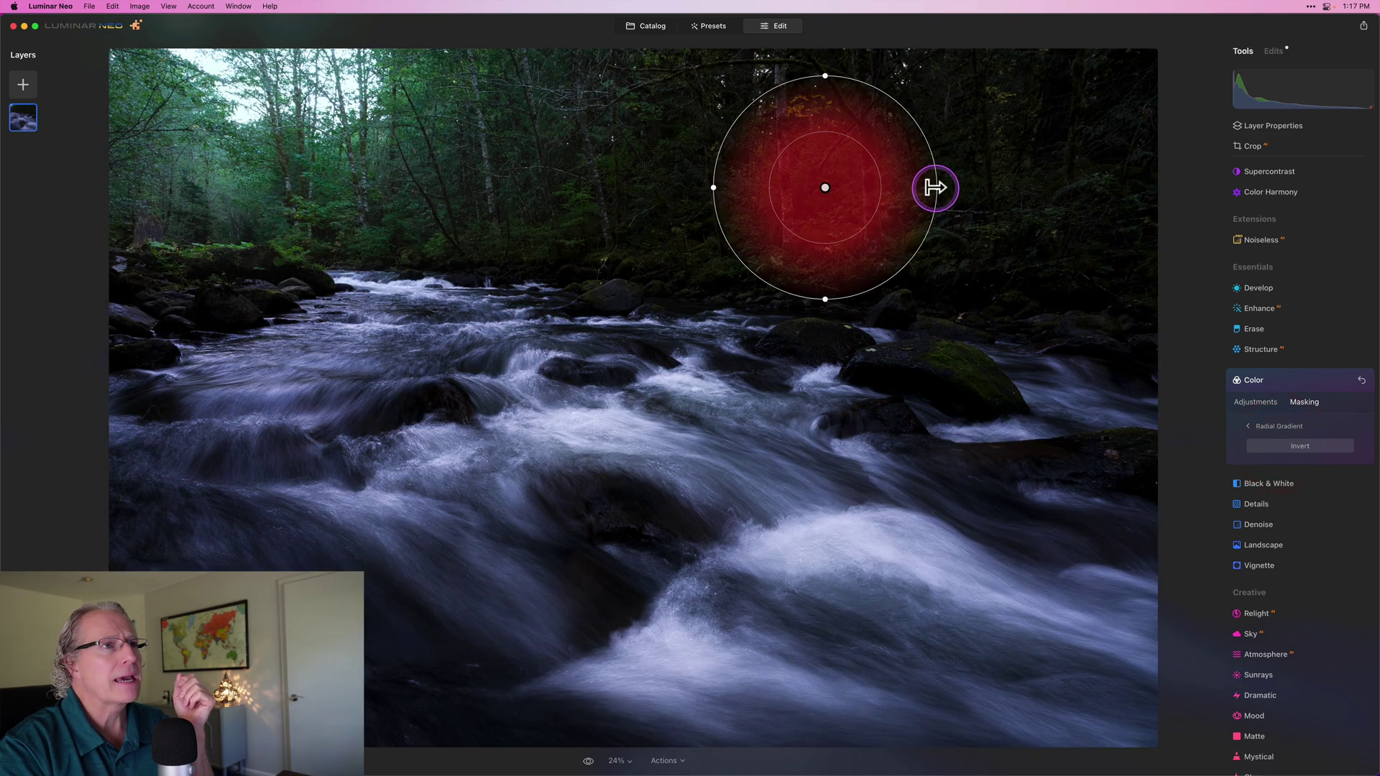
drag(934, 188, 1121, 188)
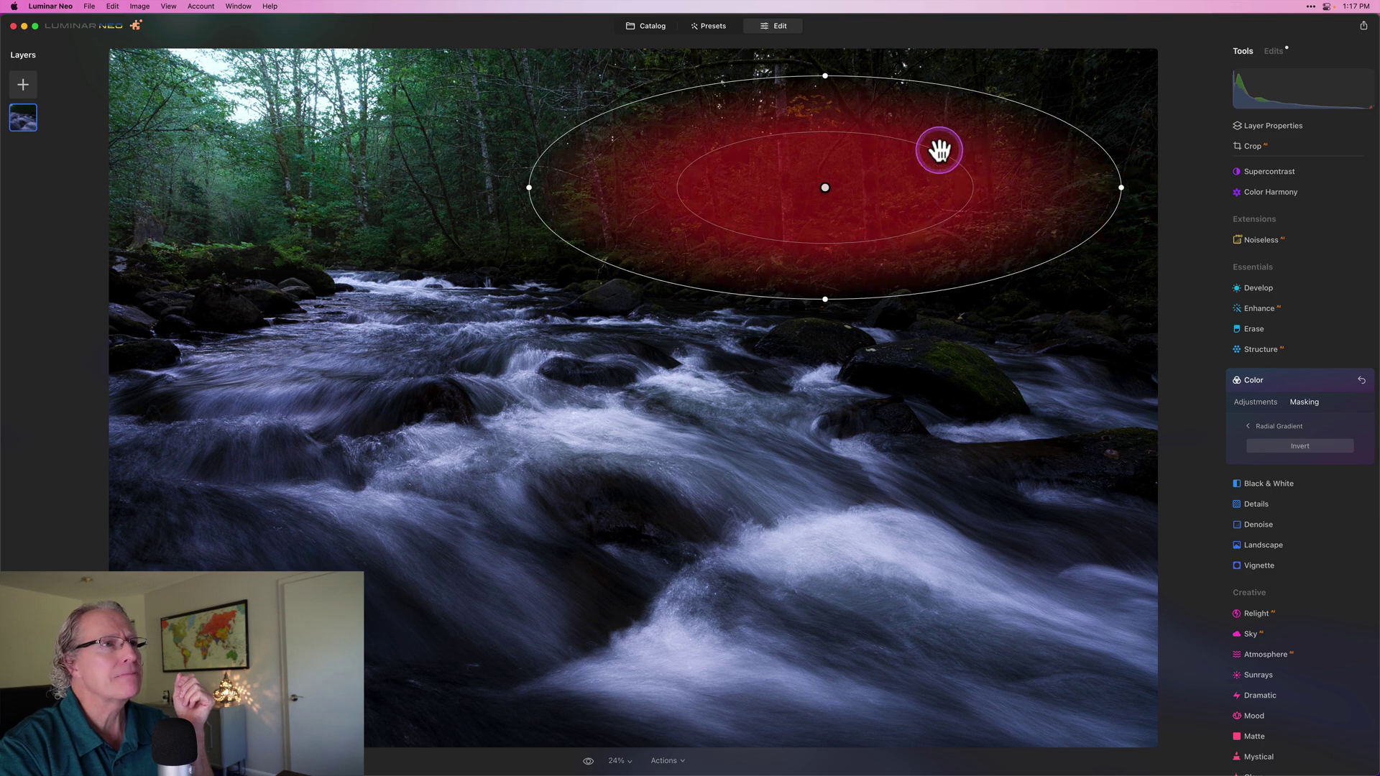
drag(938, 154, 1039, 143)
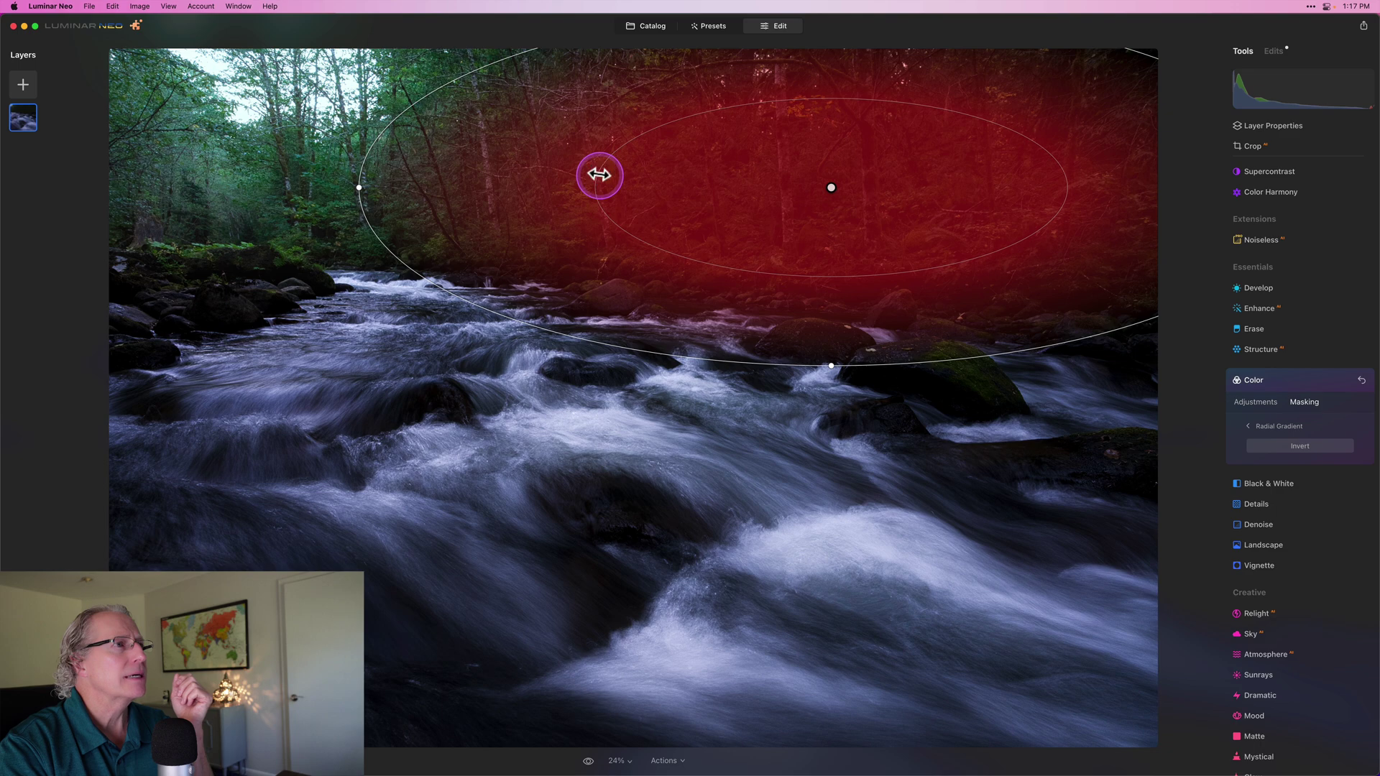
drag(588, 172, 503, 170)
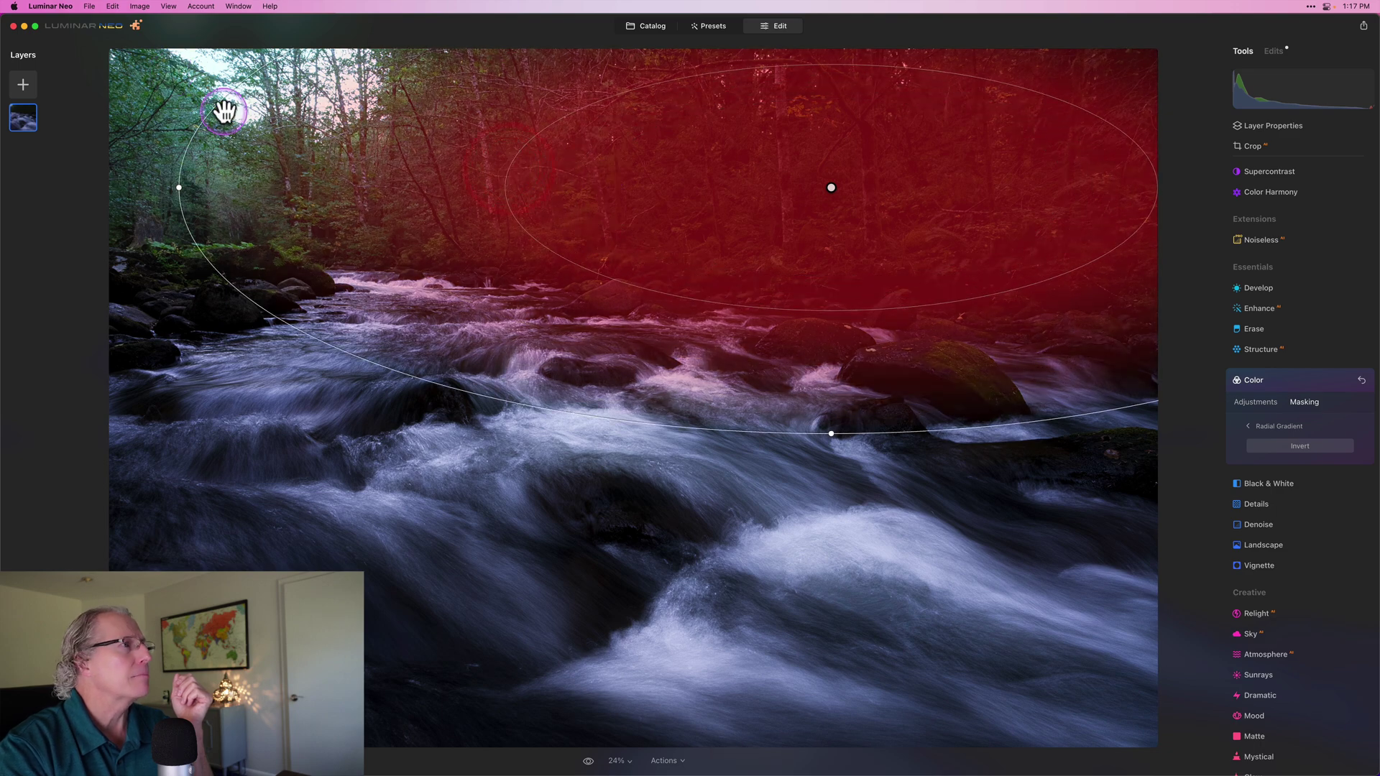
drag(222, 105, 372, 115)
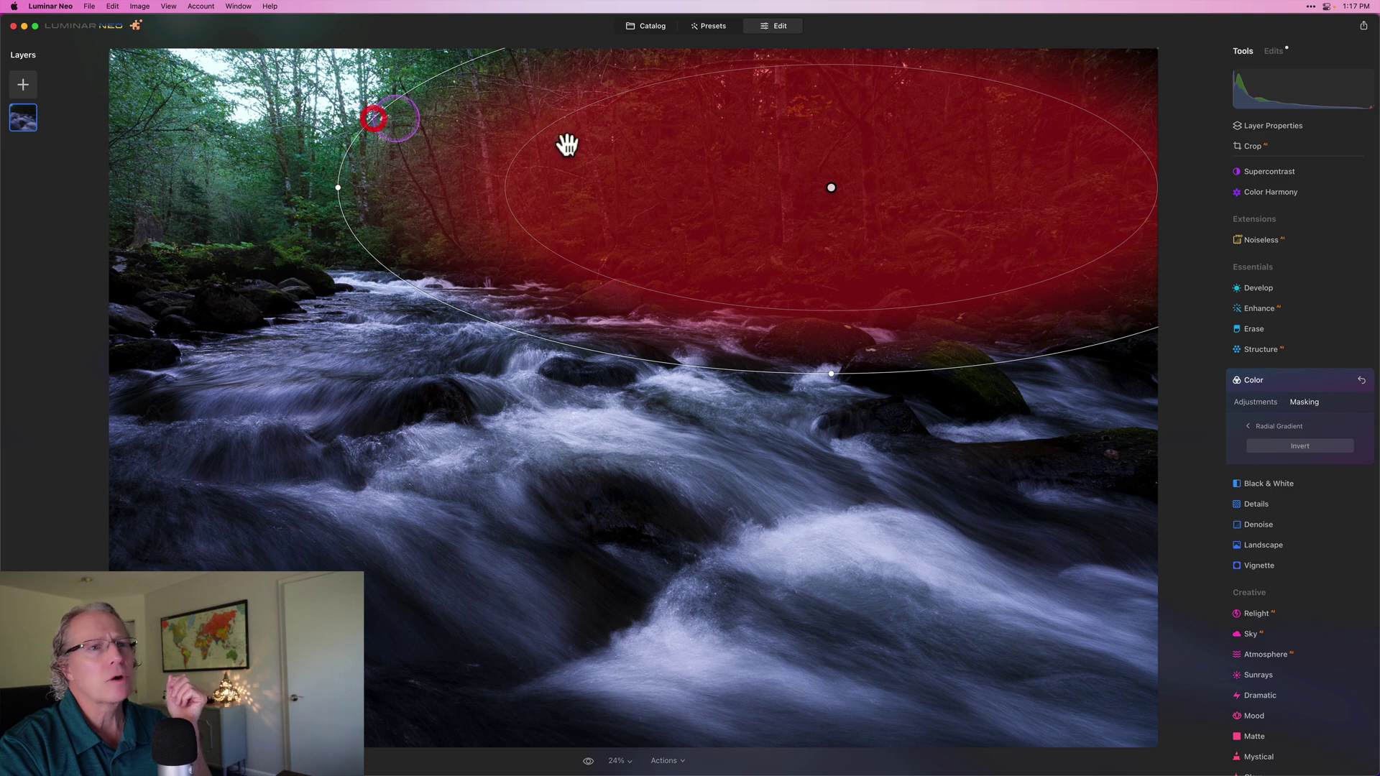
Raise the masked Color edit's Saturation to 26, Vibrance to 43 and Green luminance to 48
click(1254, 400)
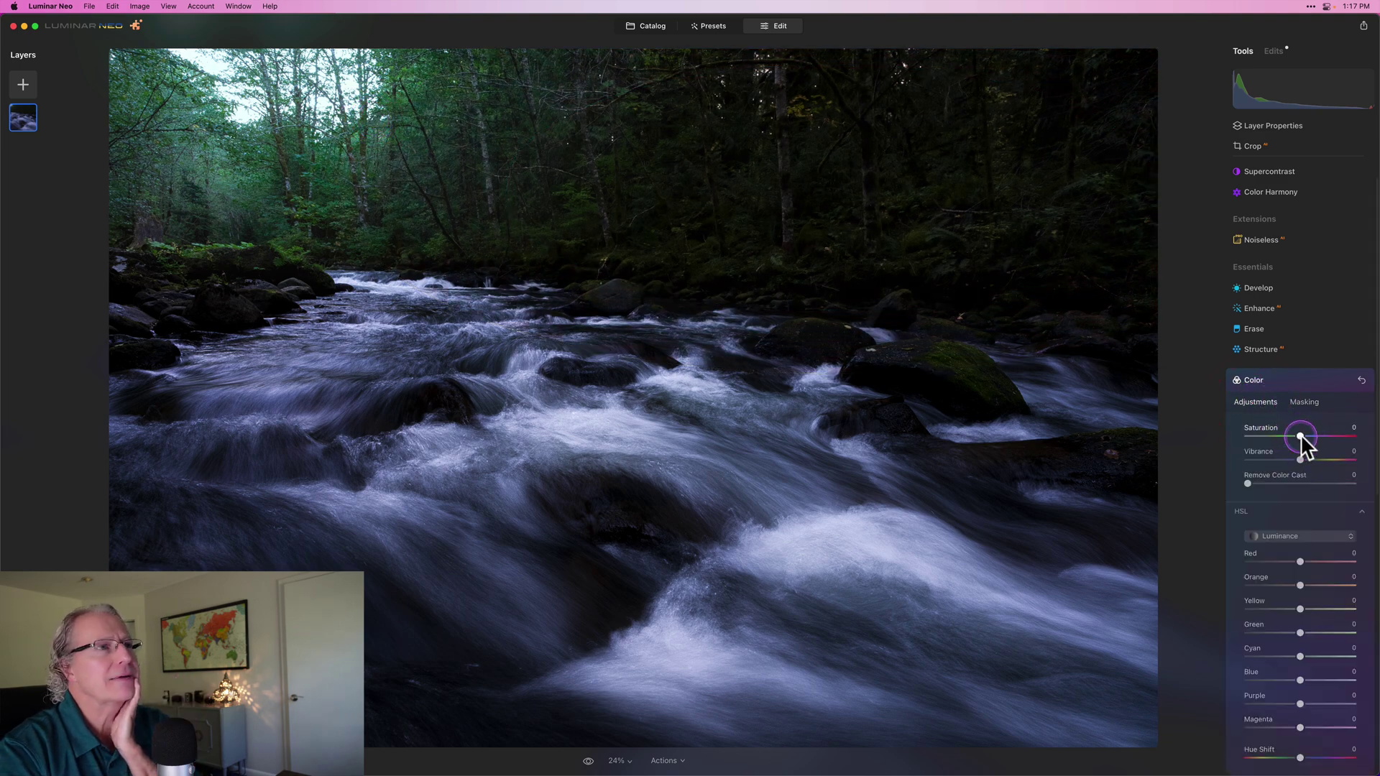
drag(1300, 435, 1315, 436)
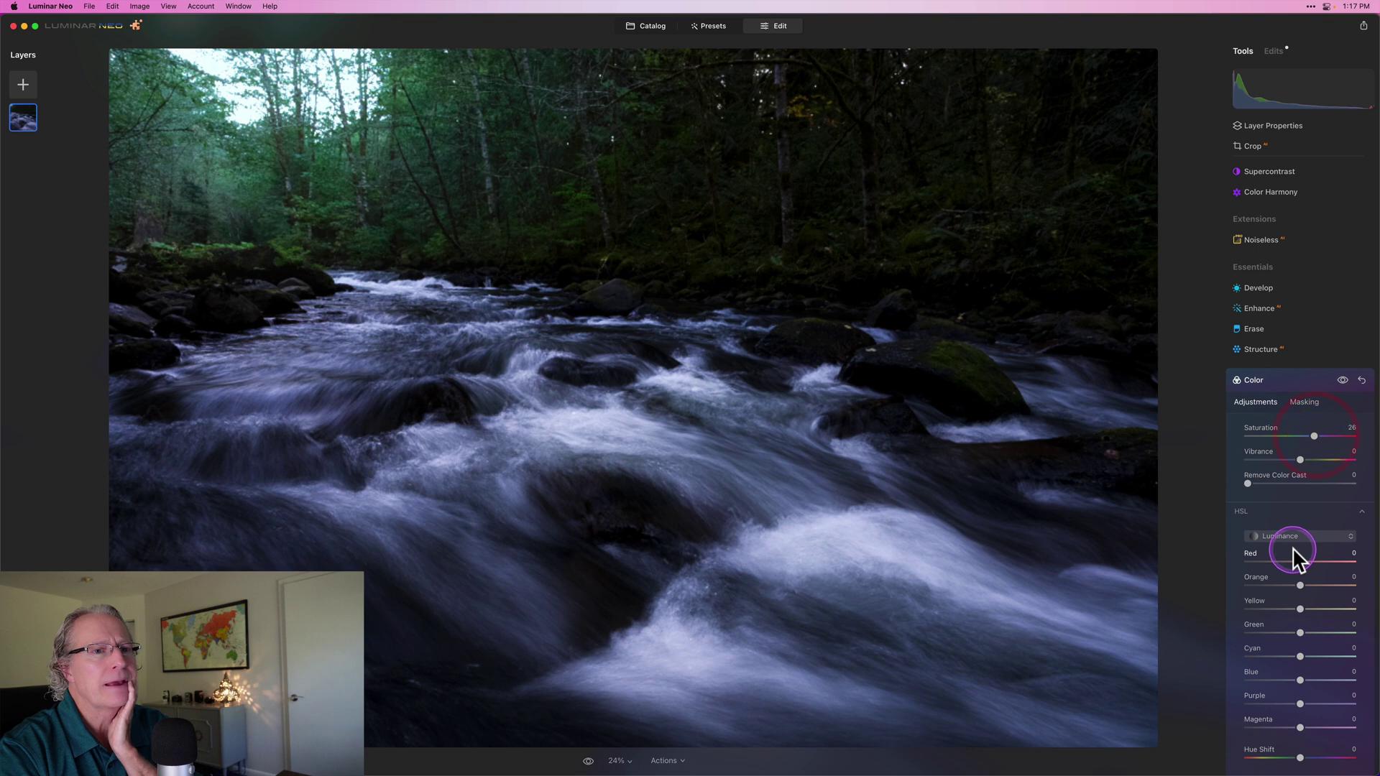
drag(1301, 633, 1314, 632)
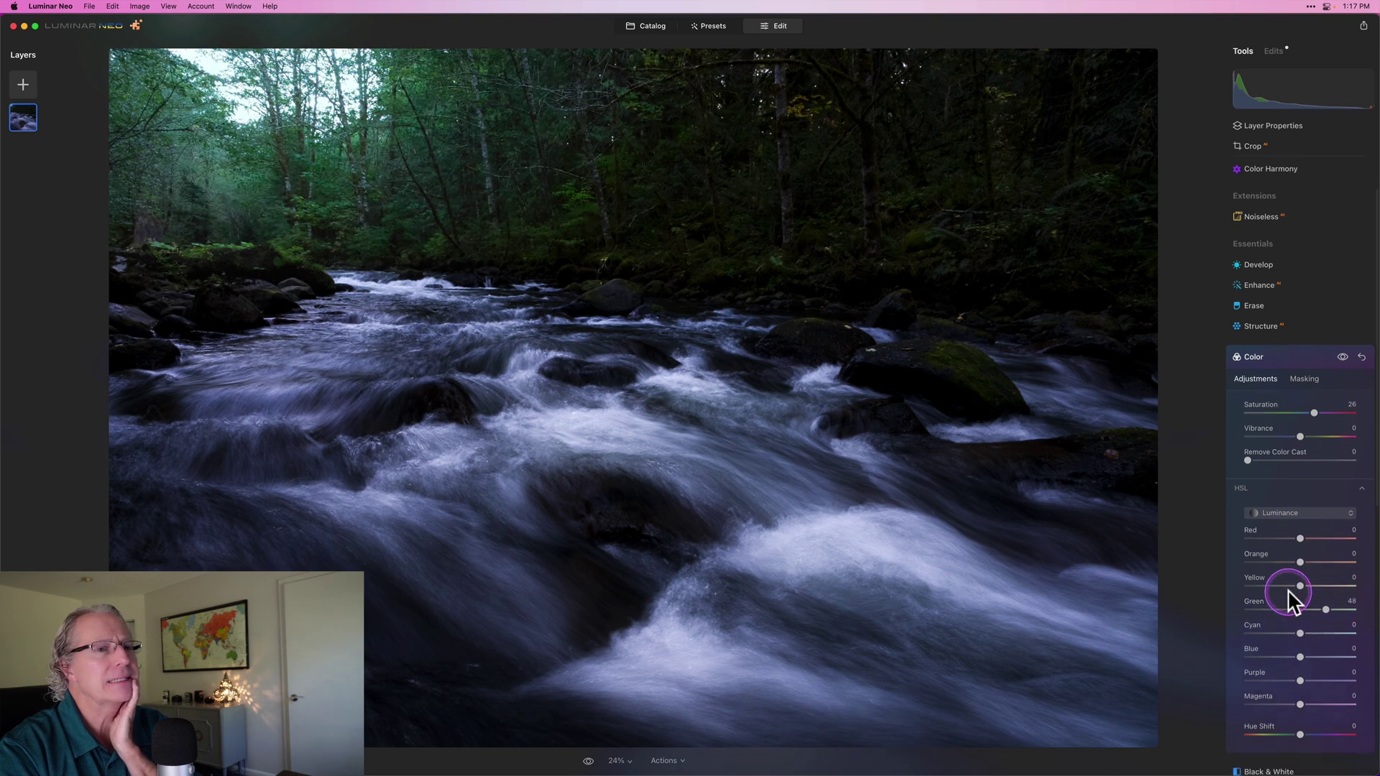
scroll(1294, 594, down, 2)
drag(1300, 411, 1323, 412)
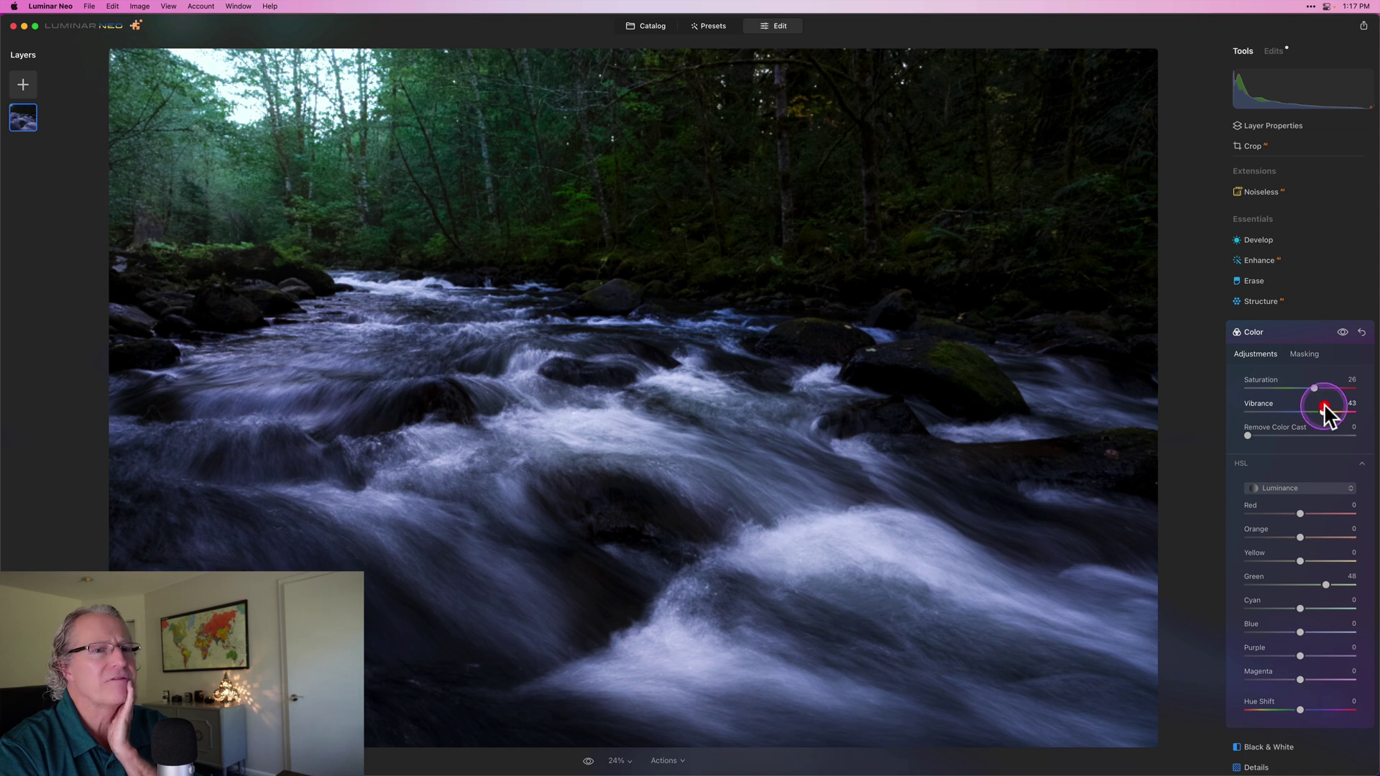
Switch HSL to Saturation and push Green to 100, comparing before and after
click(1298, 489)
click(1293, 514)
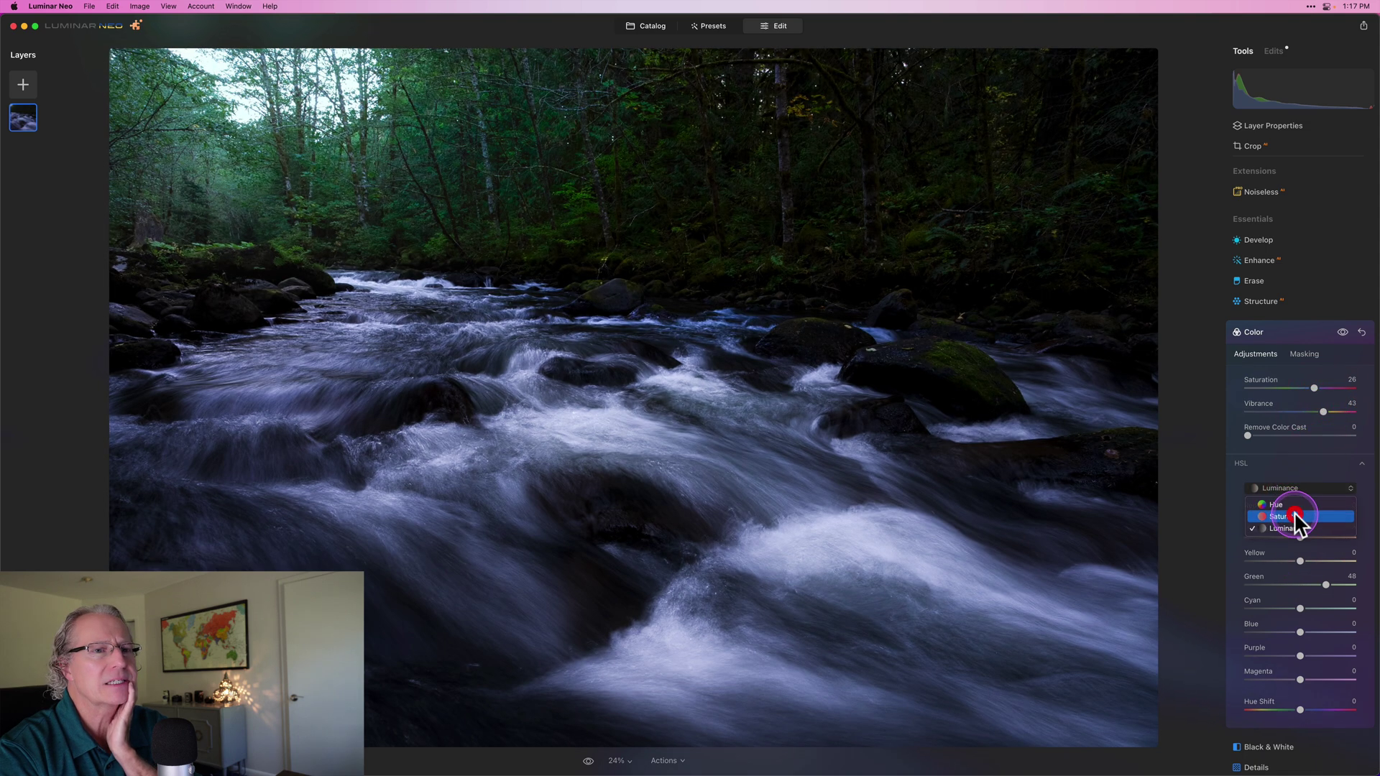
drag(1299, 583, 1369, 568)
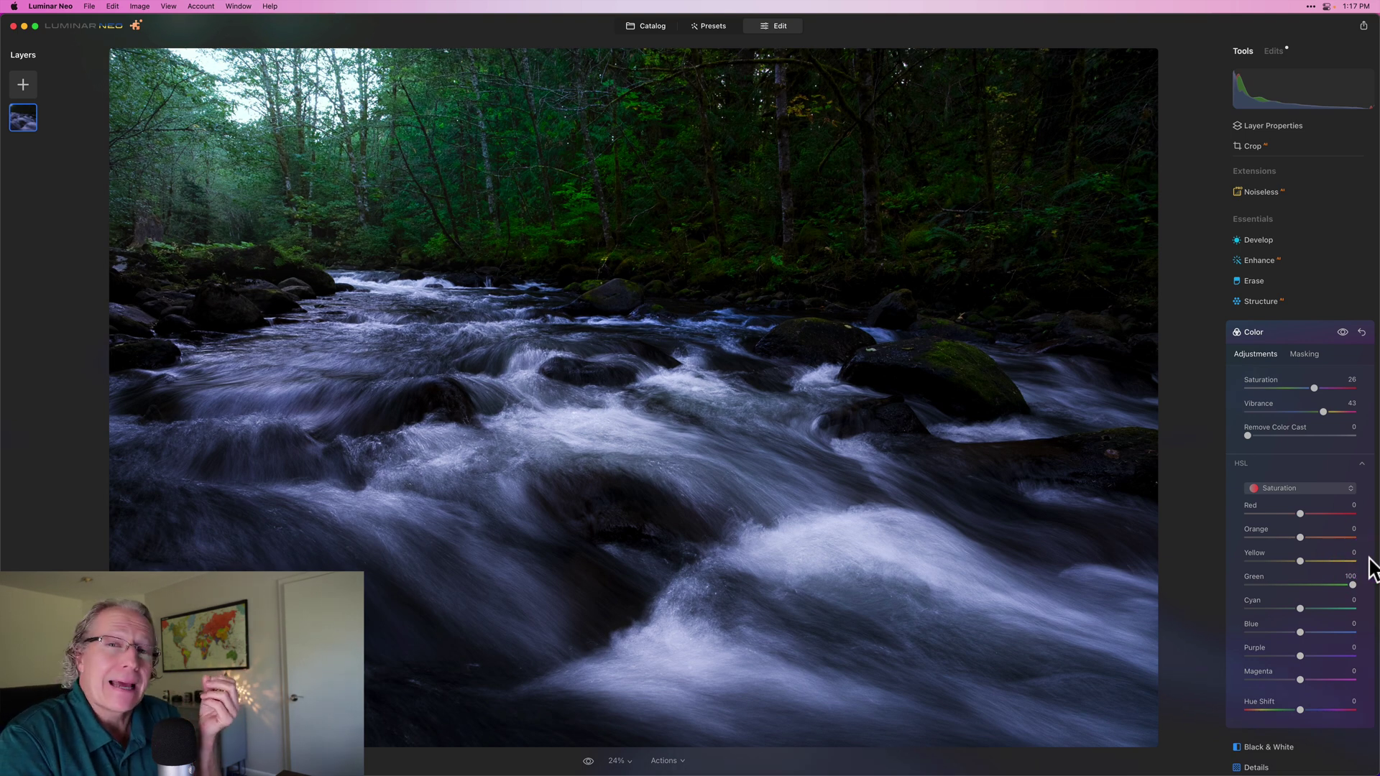
click(1341, 332)
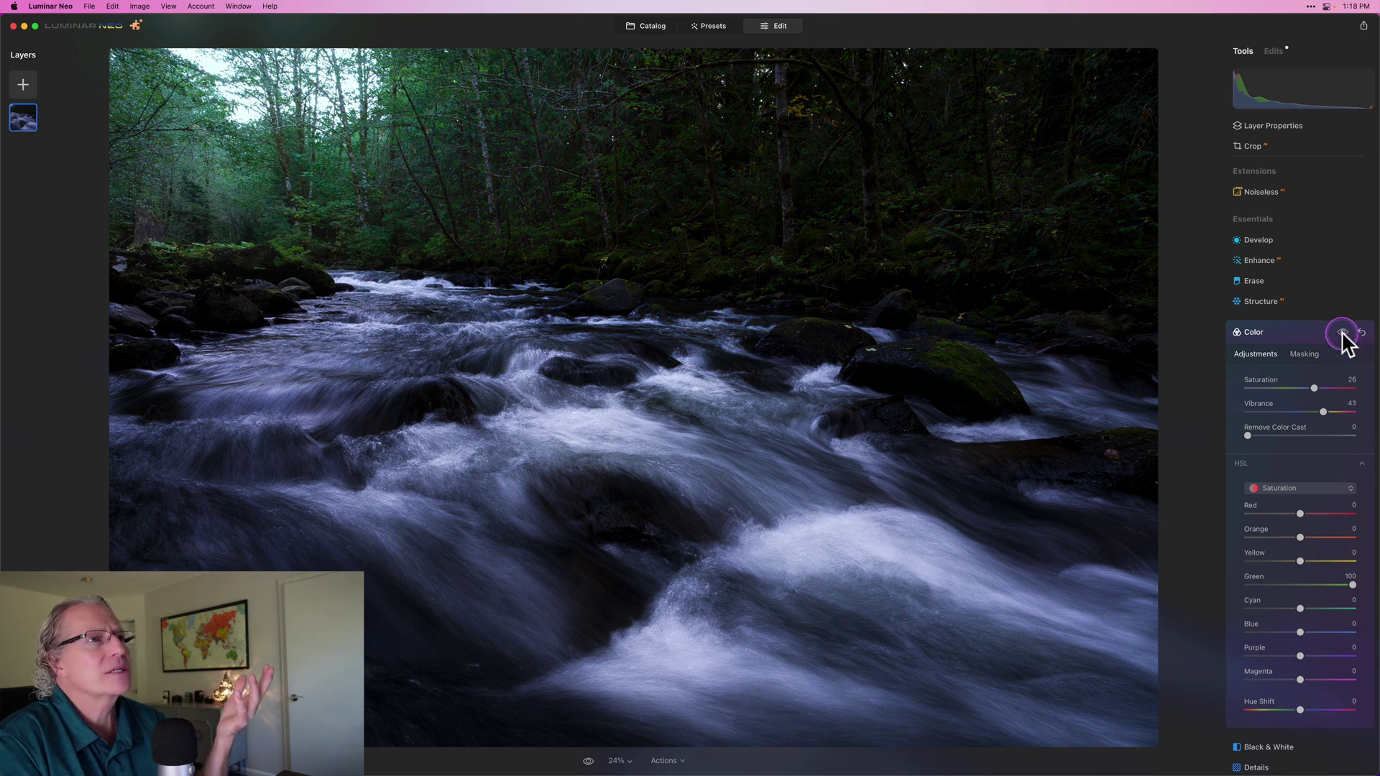
click(1341, 332)
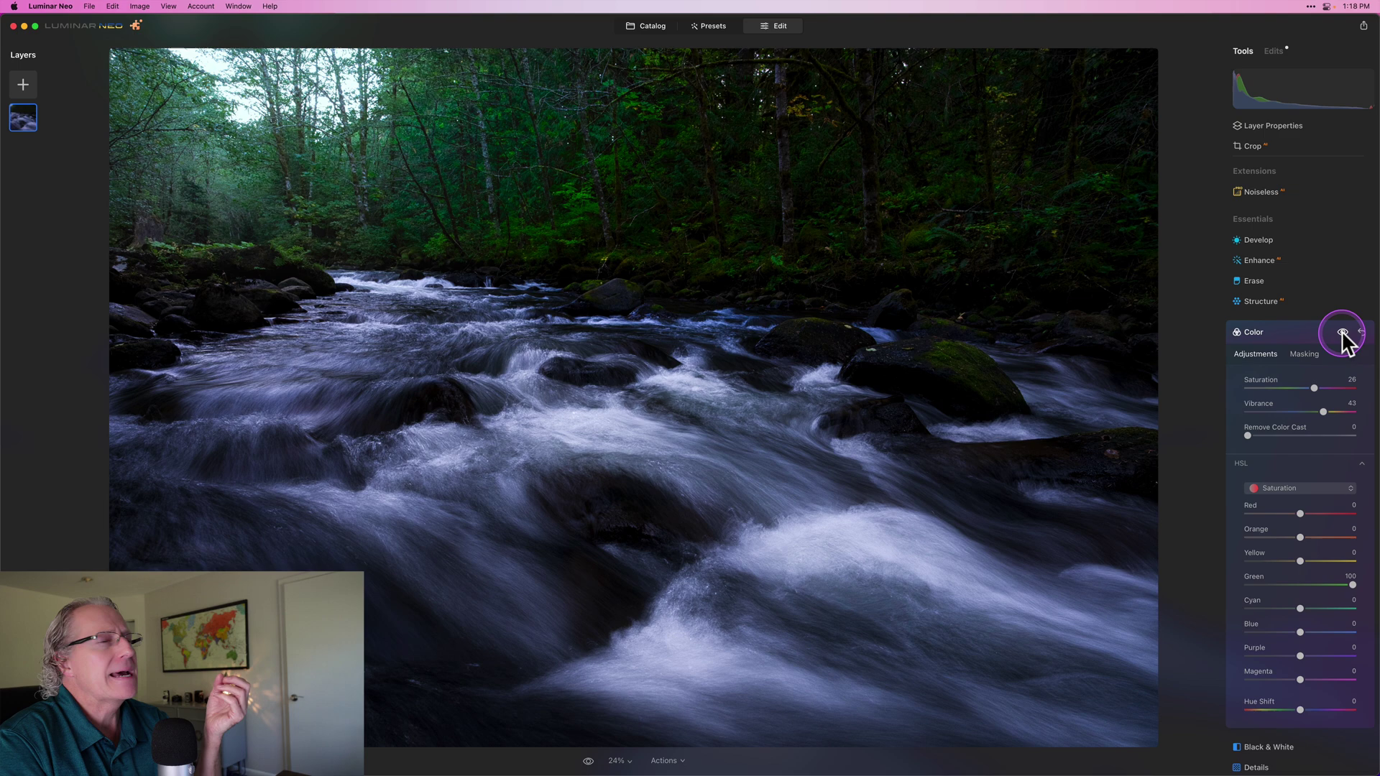
click(1297, 333)
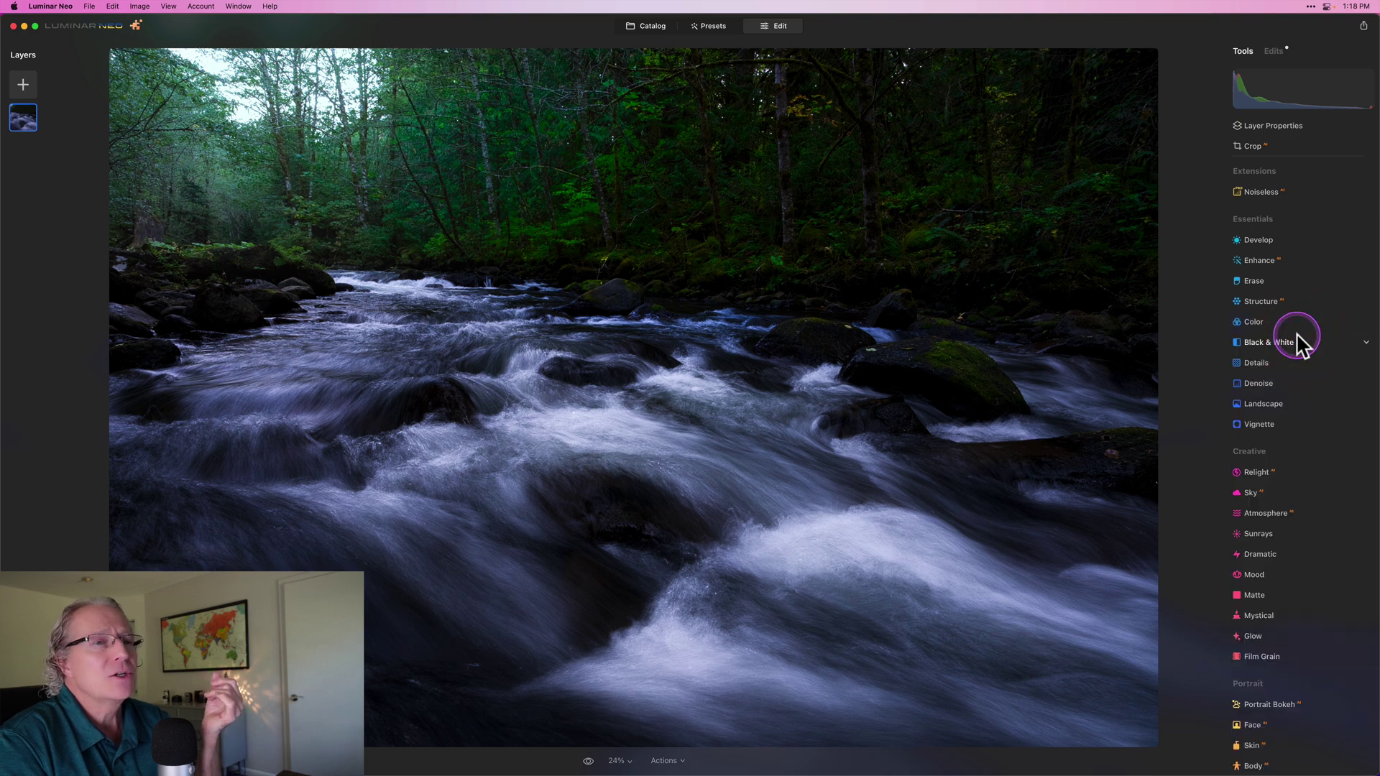
Add a new Develop radial gradient mask stretched wide across the upper forest with a tighter feather
click(1270, 241)
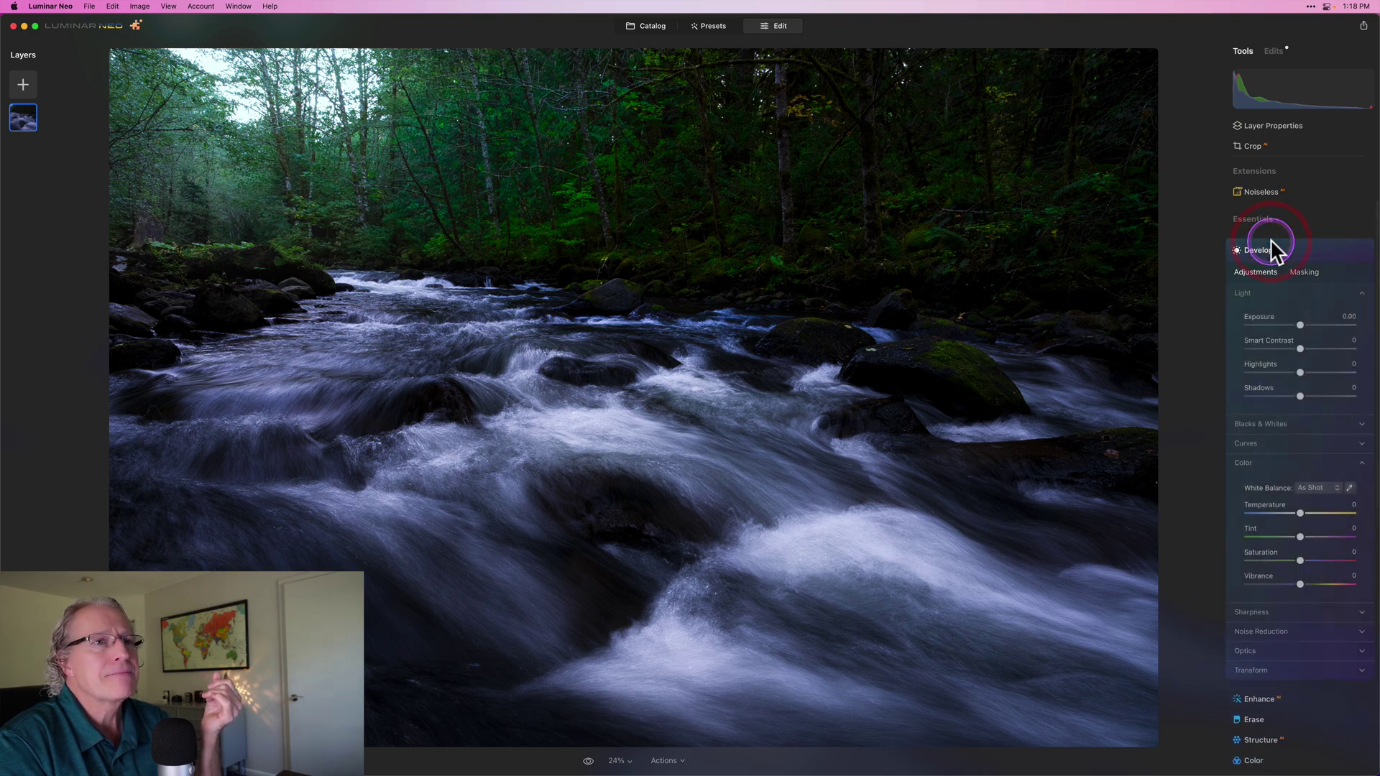
click(1306, 273)
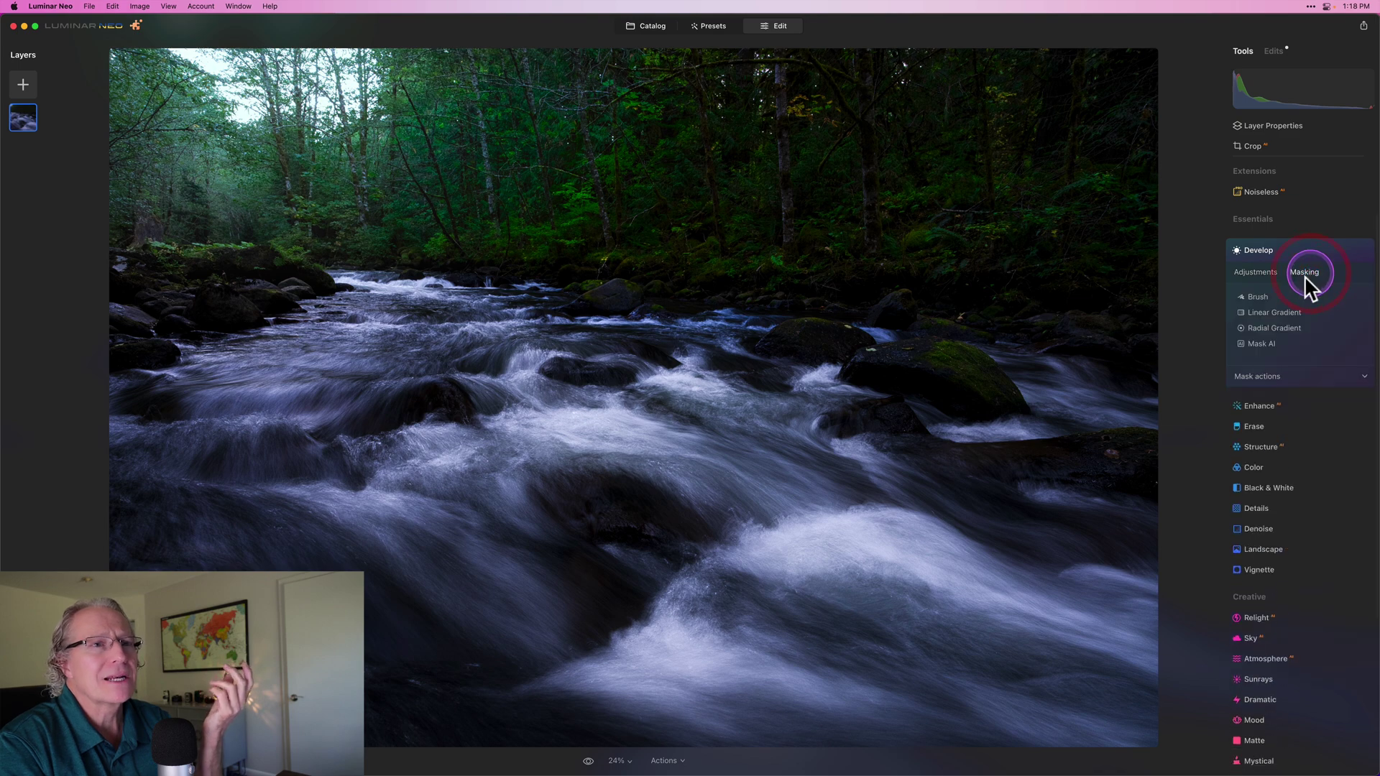
click(1273, 328)
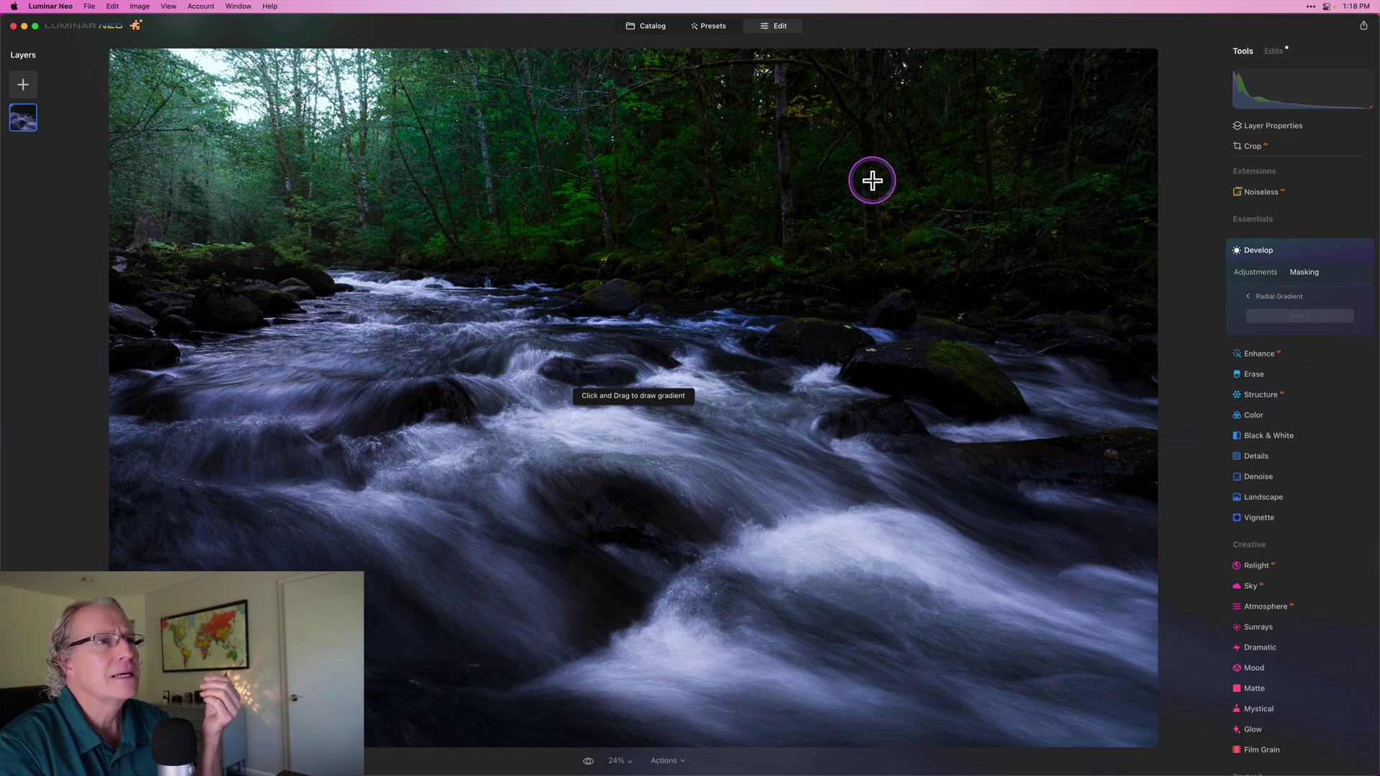
drag(866, 178, 900, 190)
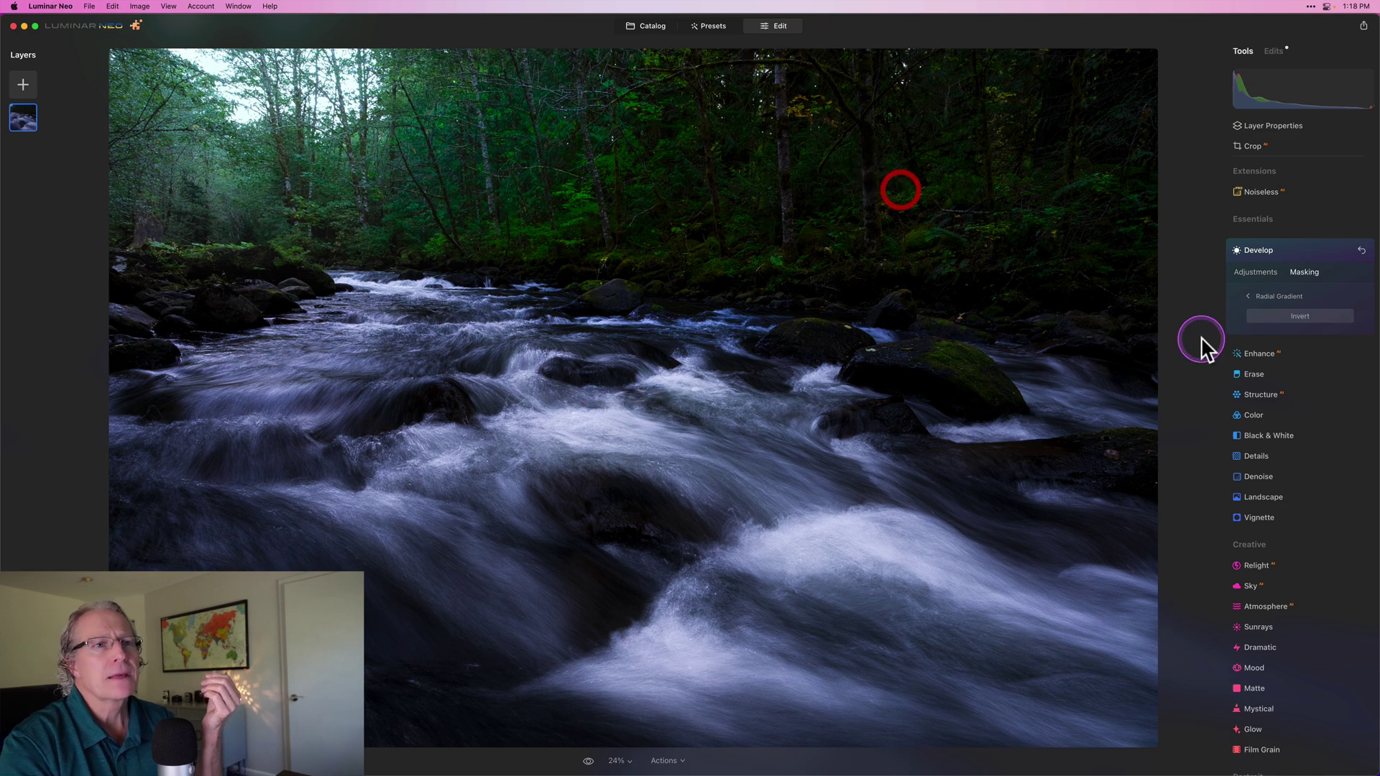
click(1288, 315)
click(1288, 315)
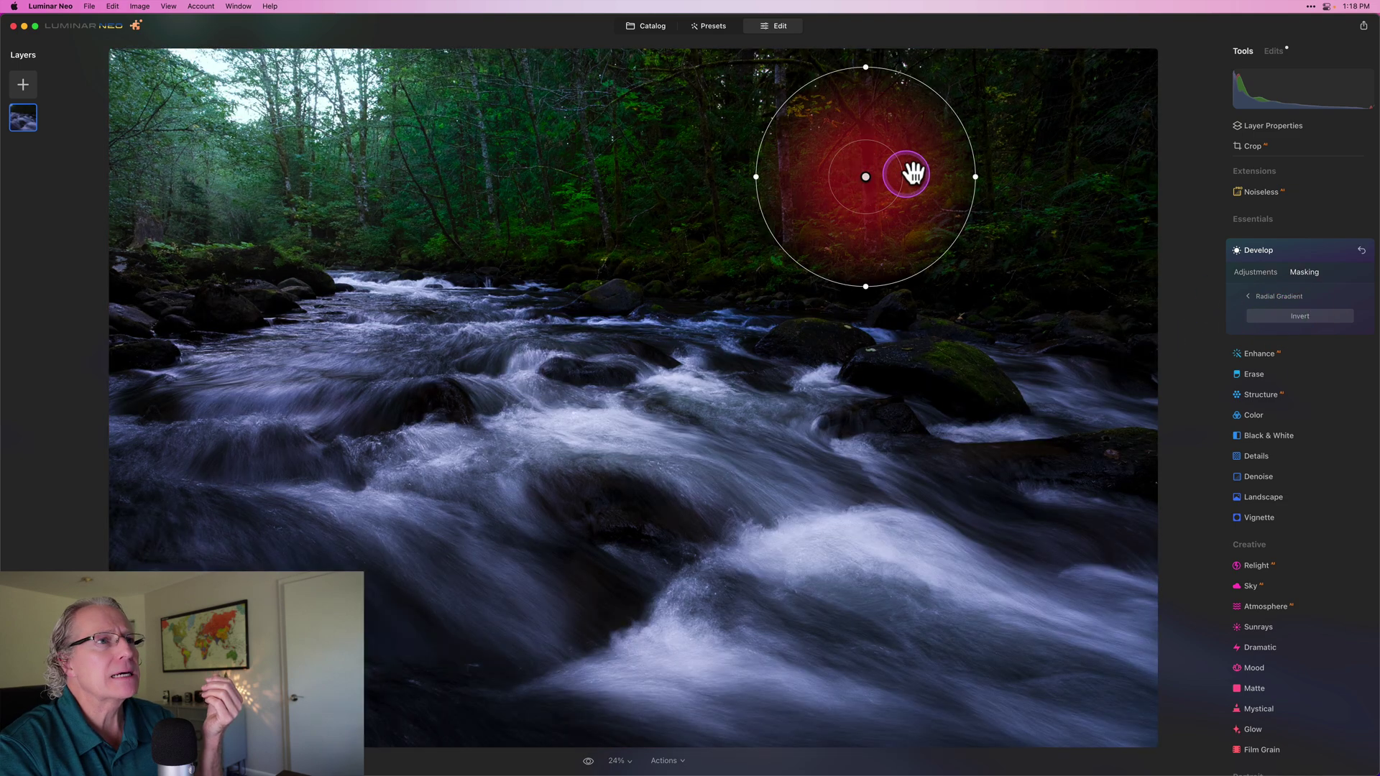
drag(975, 176, 1152, 176)
drag(914, 146, 951, 122)
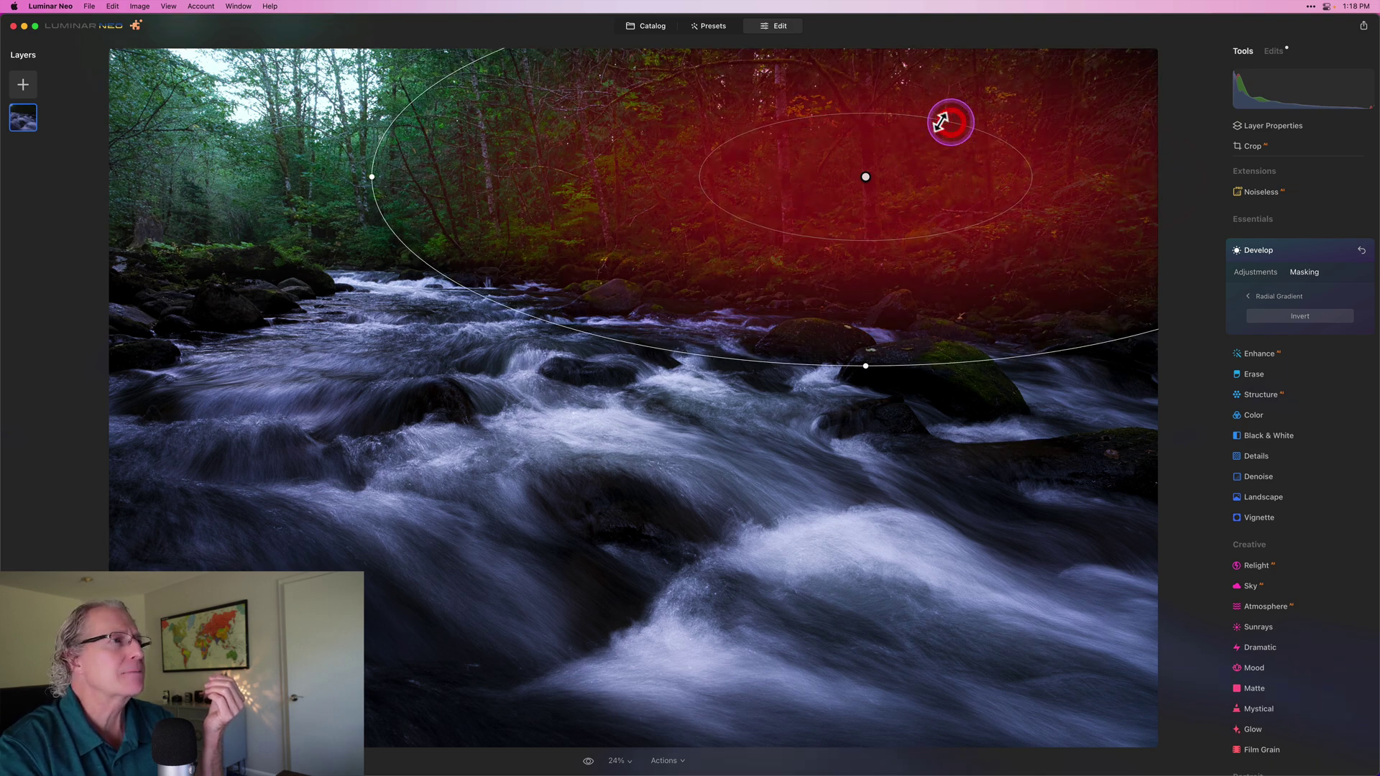
drag(476, 60, 497, 70)
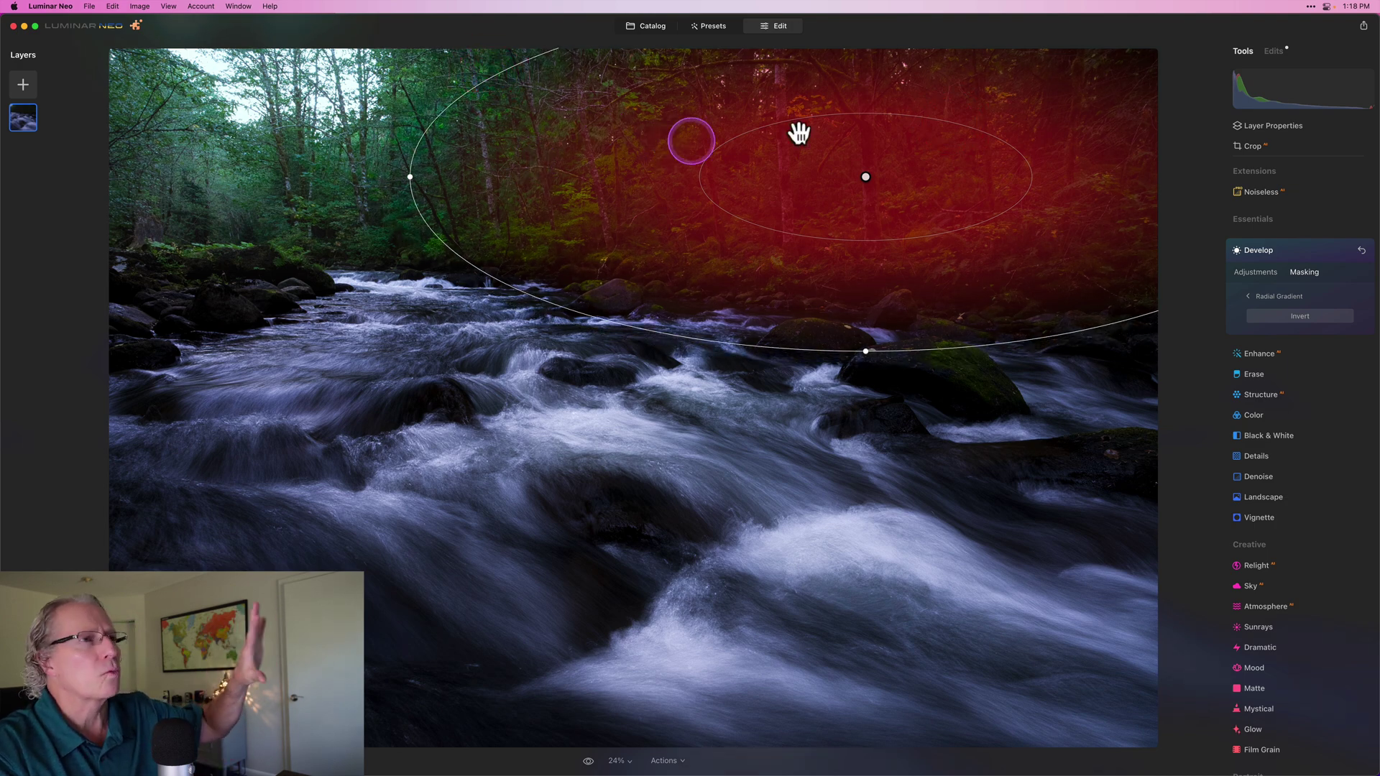
Raise the masked Develop Exposure to 1.36
click(1259, 272)
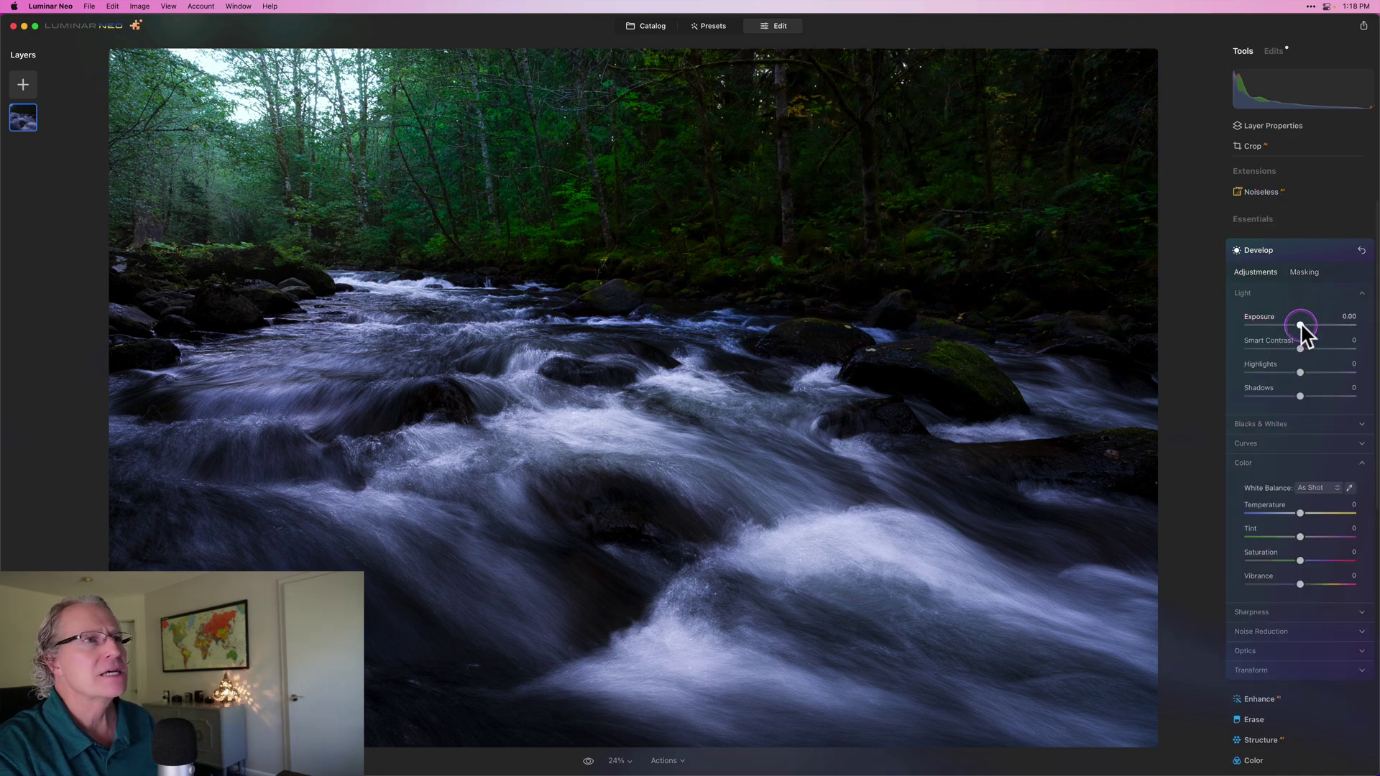
drag(1300, 322, 1317, 325)
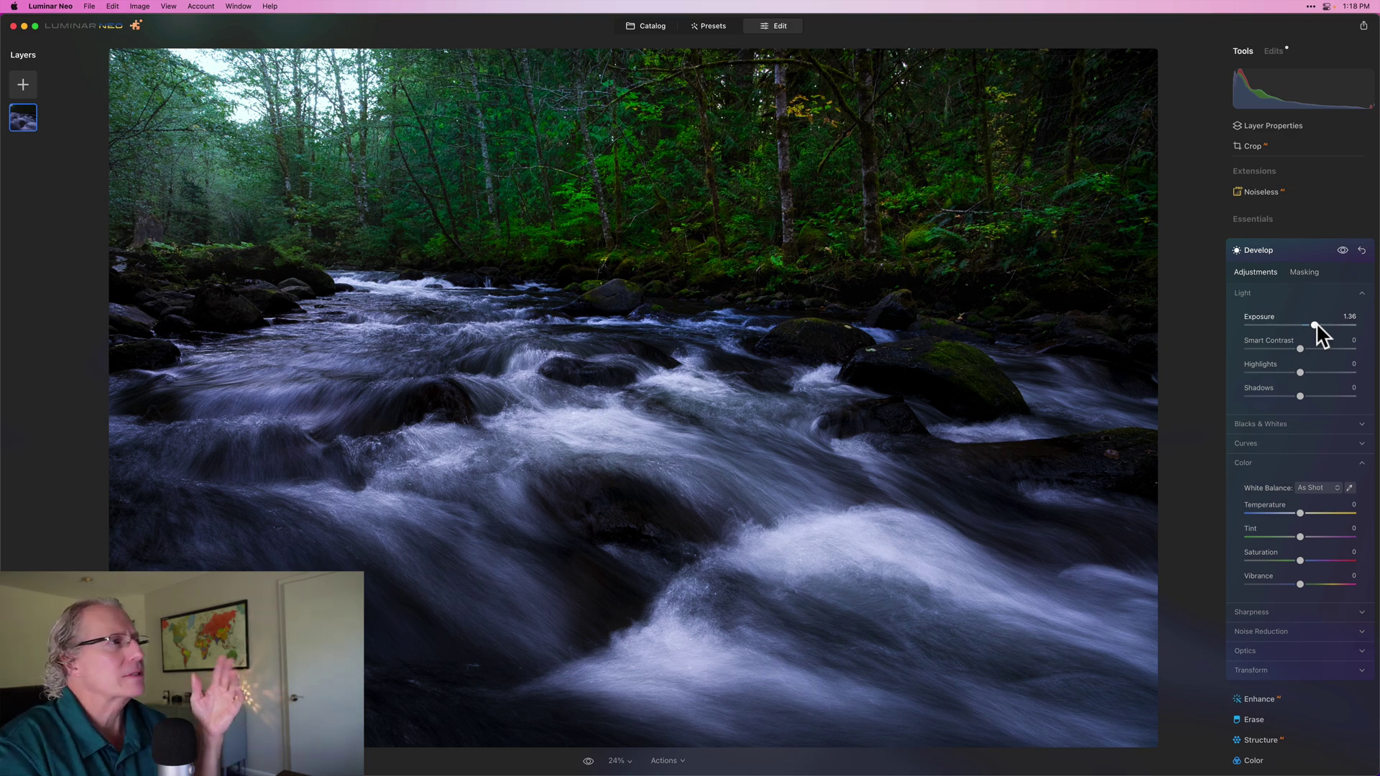
click(1295, 255)
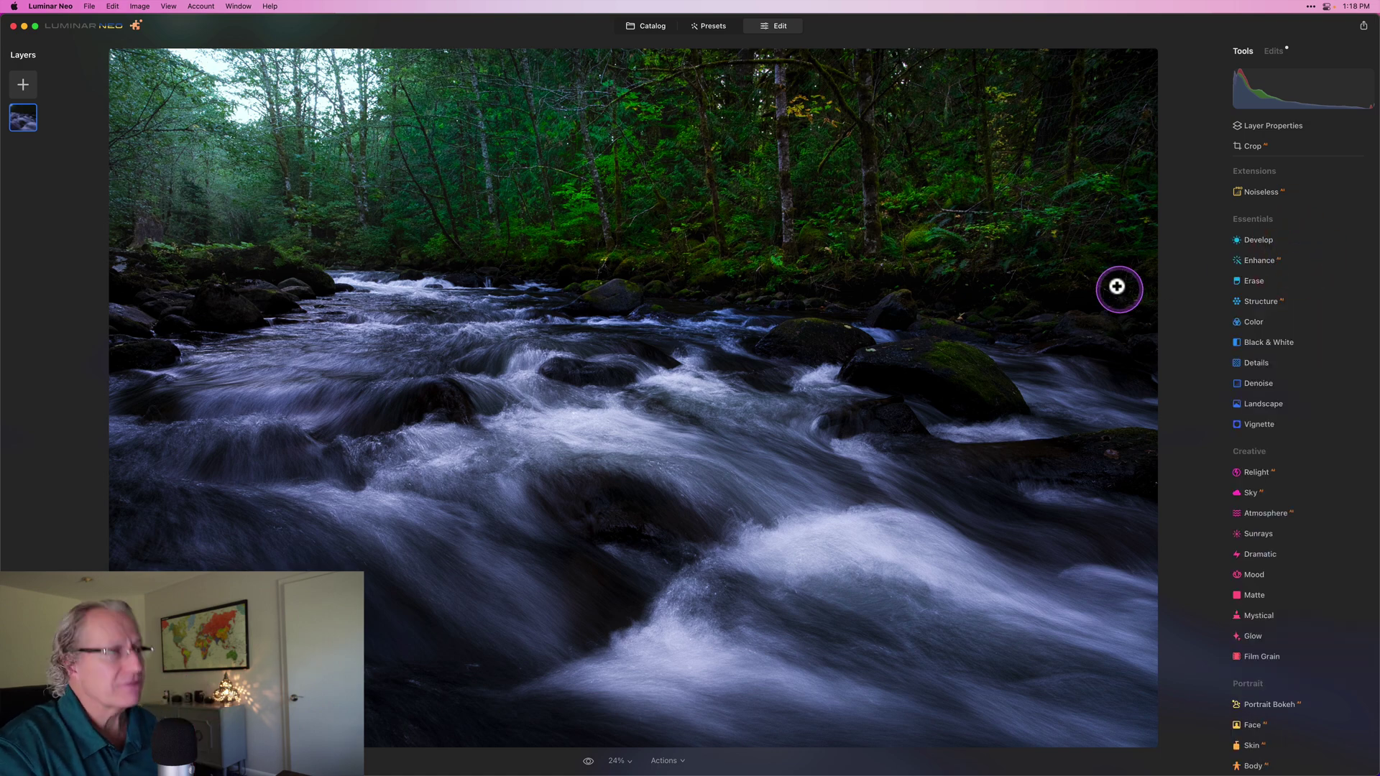
click(1116, 286)
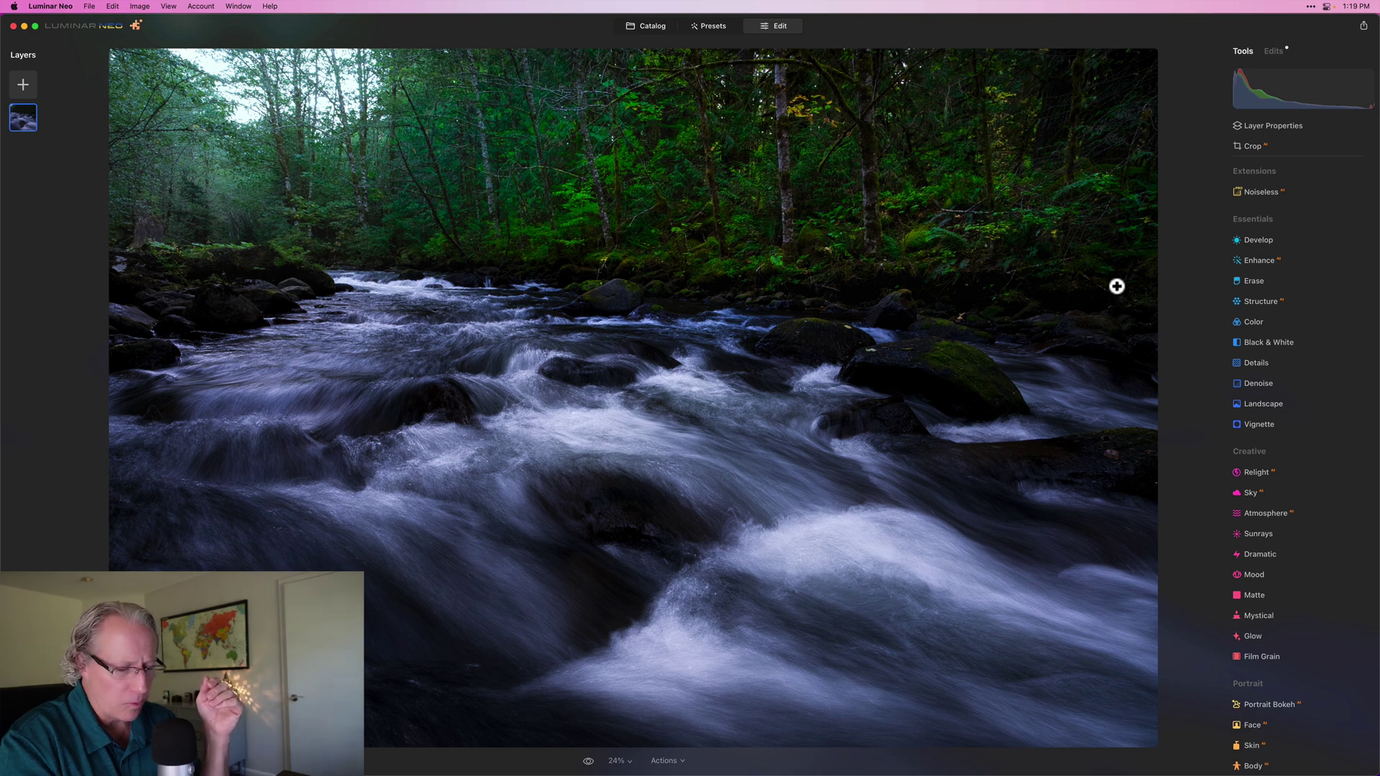
key(backslash)
key(backslash)
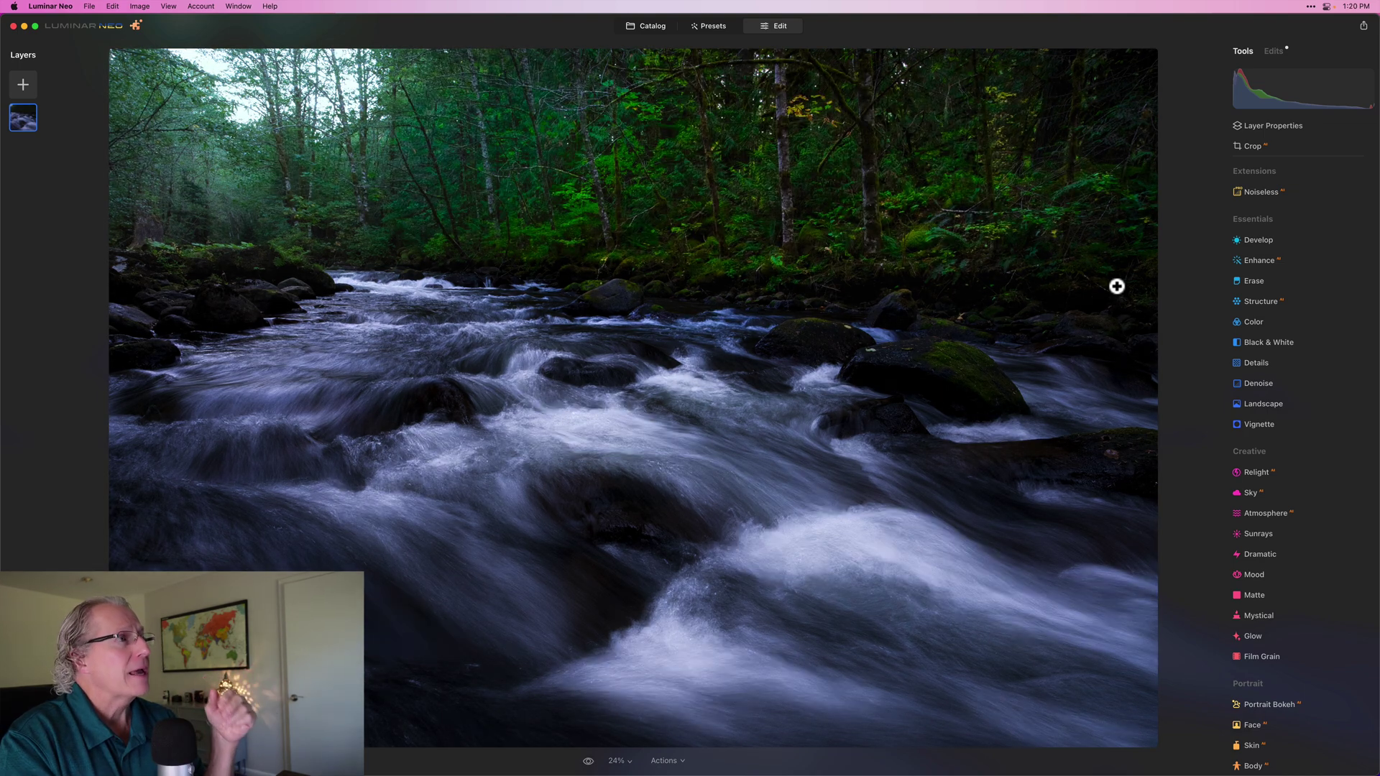